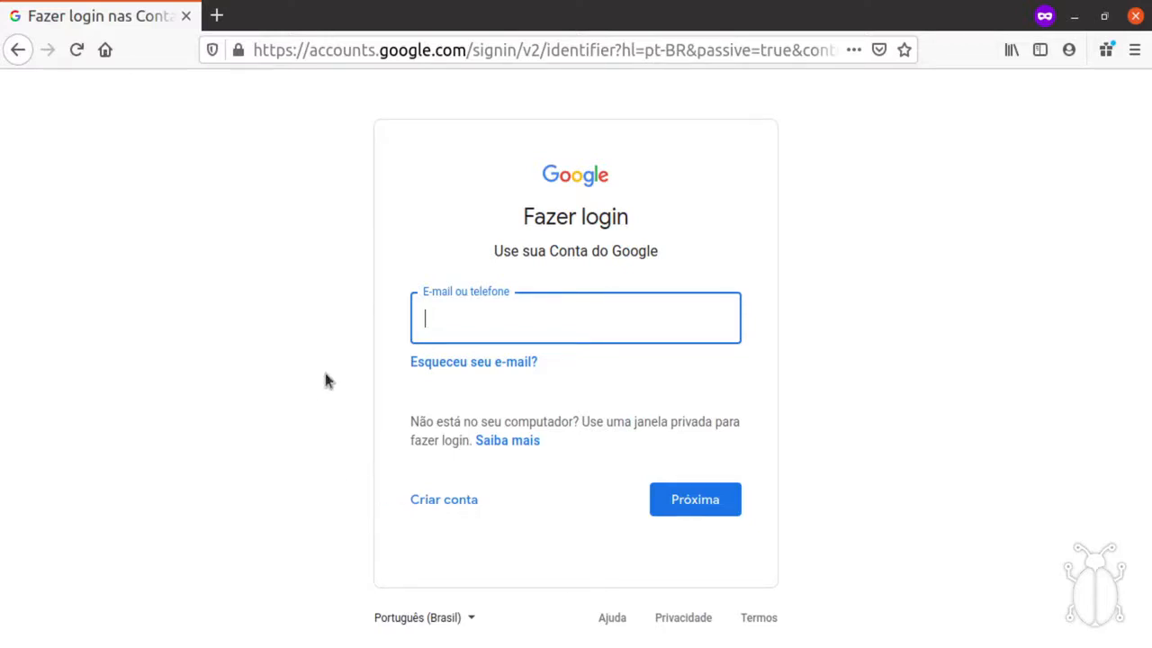
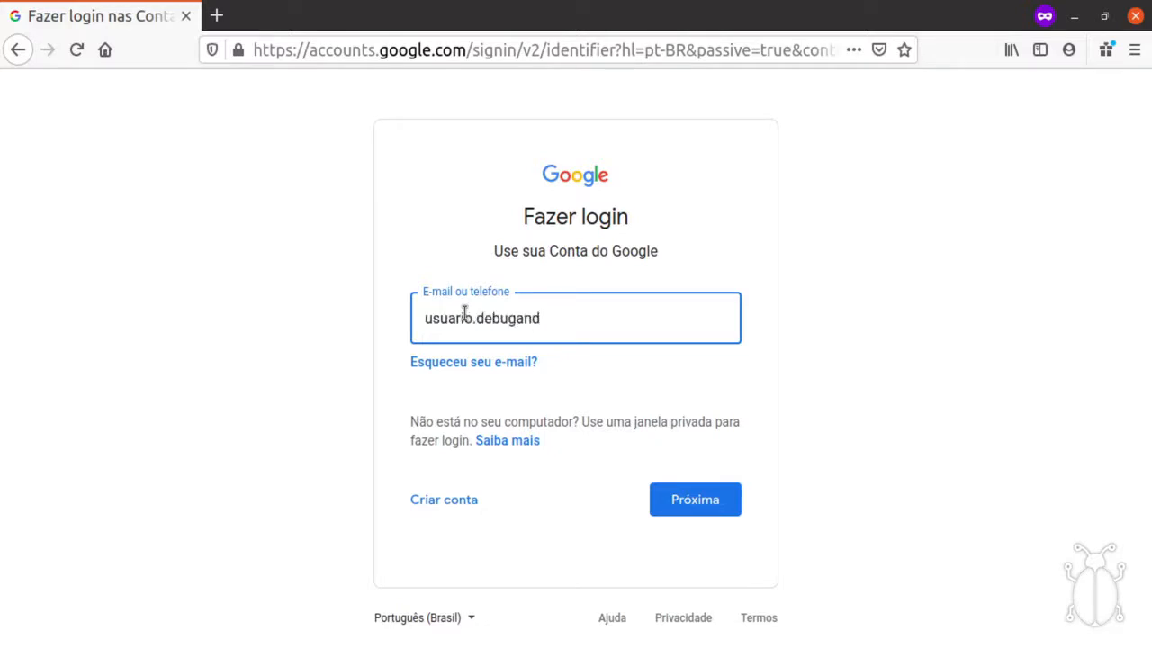
Sign in to the Google account with its e-mail address and password.
key(Return)
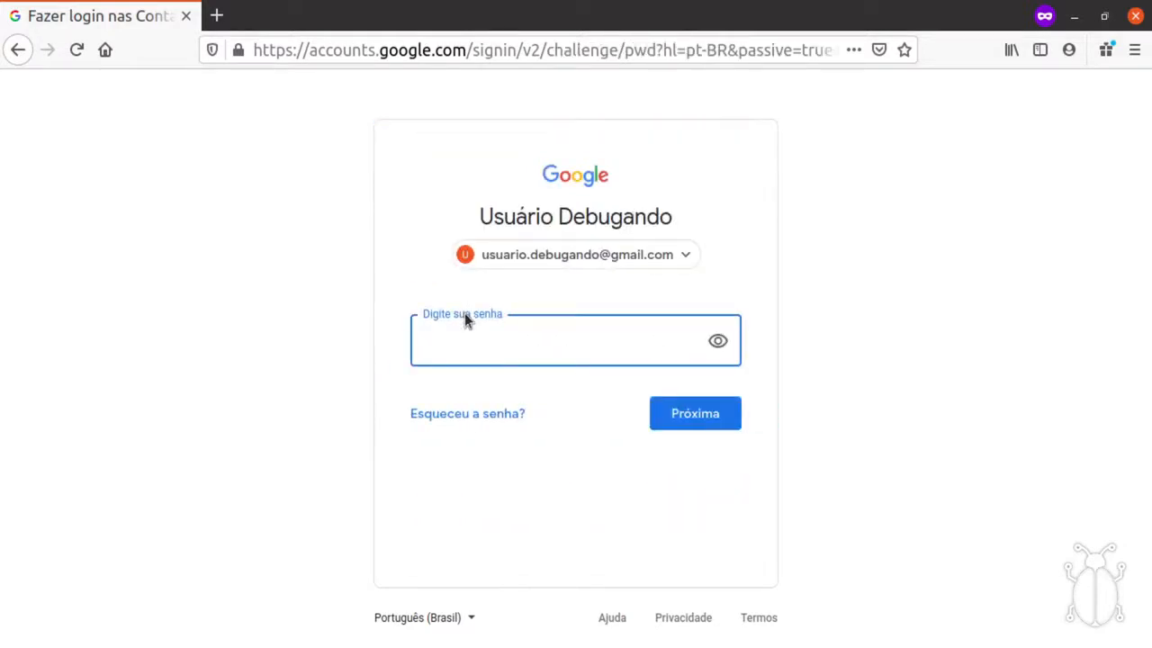
text(************)
key(Return)
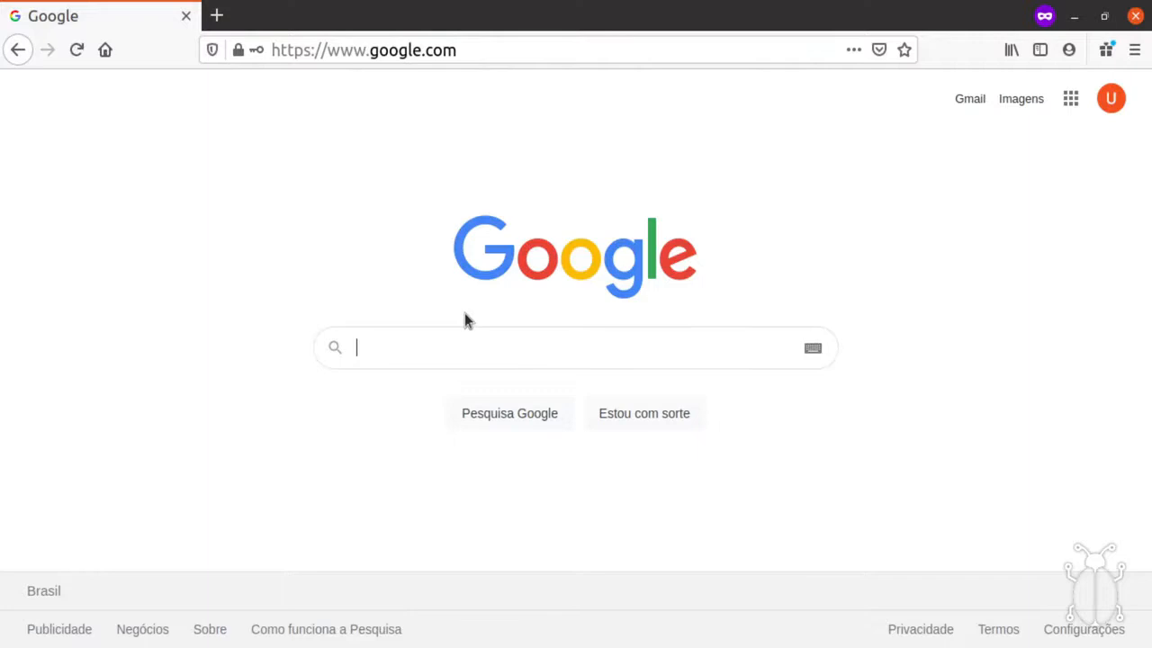
Check the signed-in account, then launch Documentos from the Google apps list.
click(1120, 102)
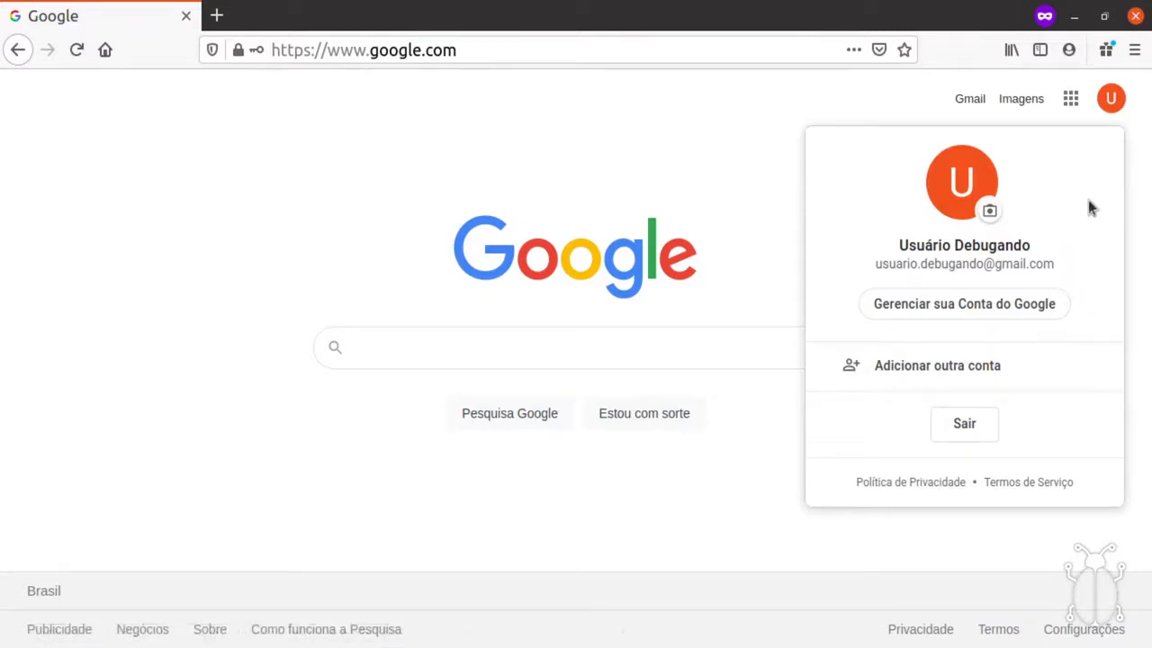
click(1111, 98)
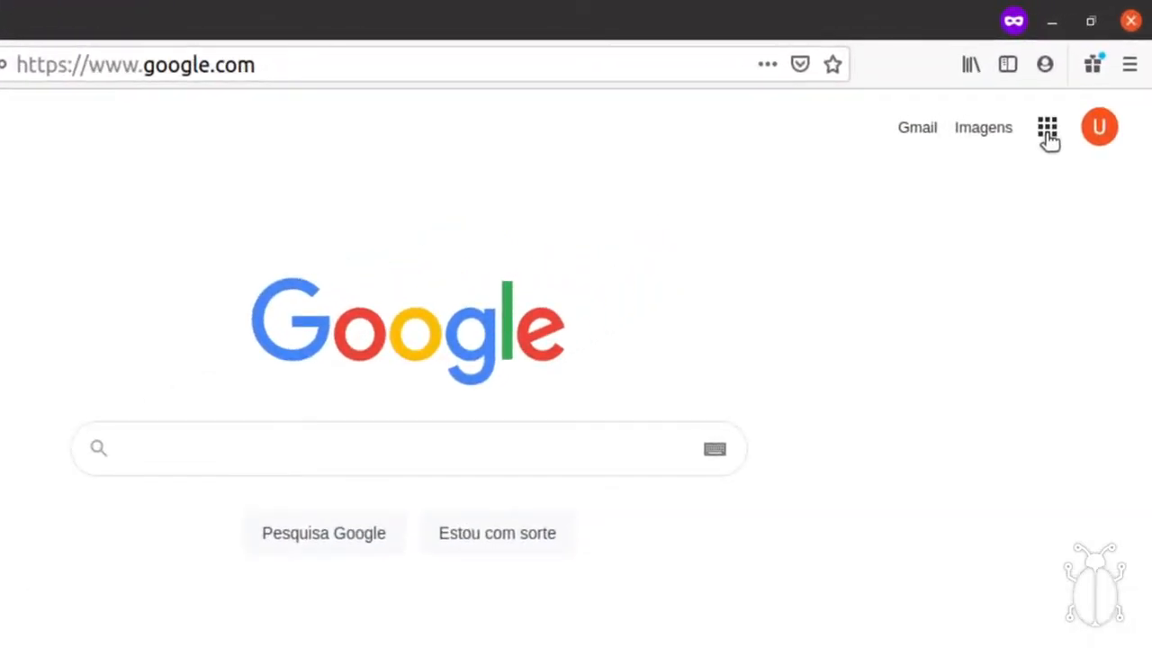
click(1047, 131)
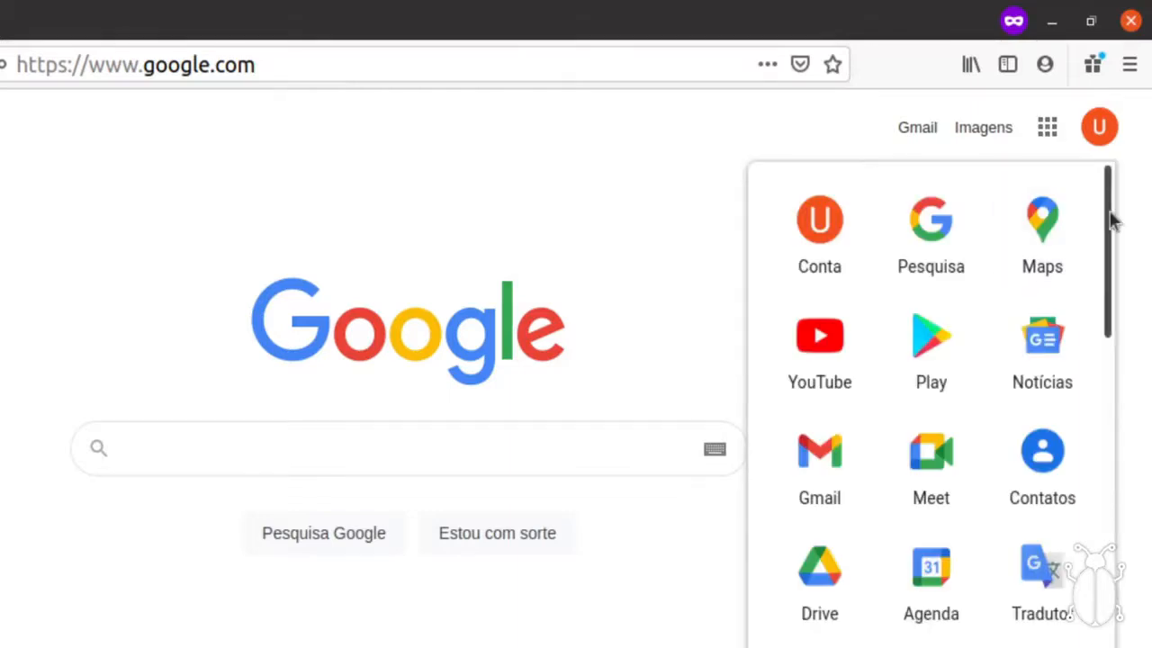
drag(1114, 225, 1108, 444)
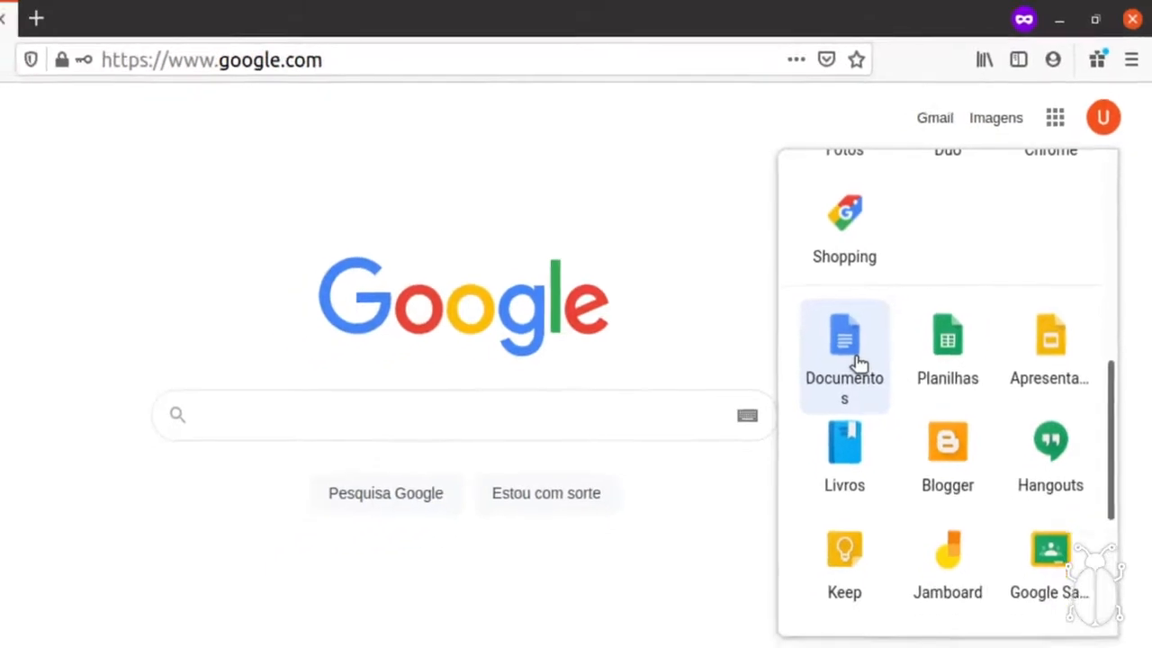
click(834, 392)
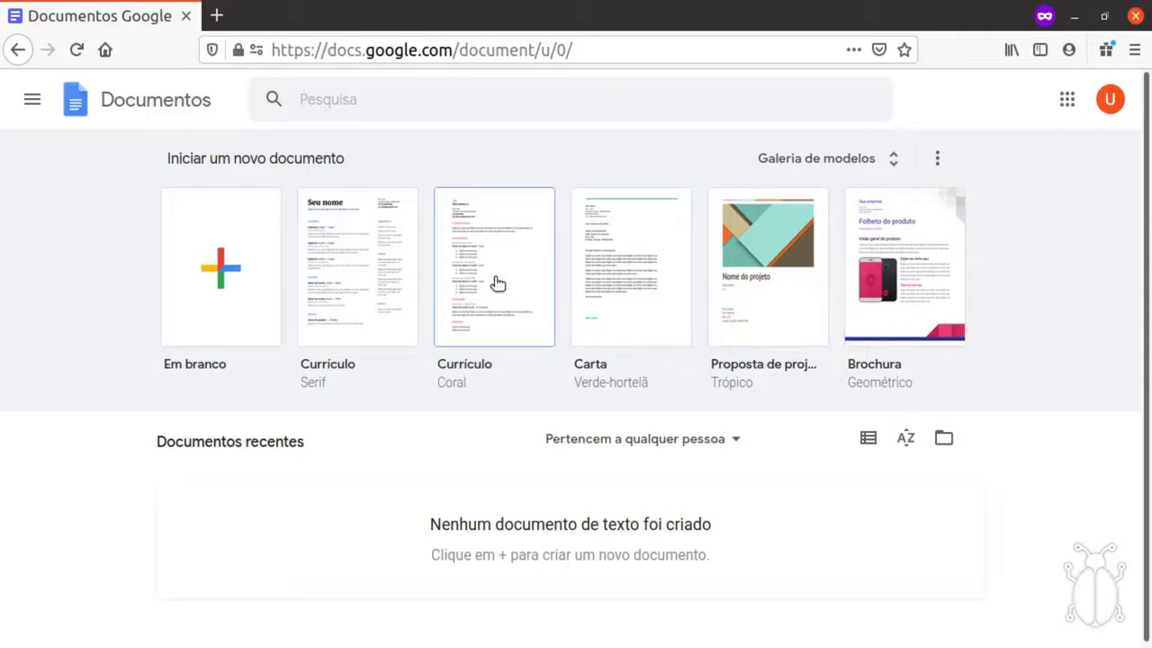
Create a new document from the 'Em branco' blank template.
click(222, 290)
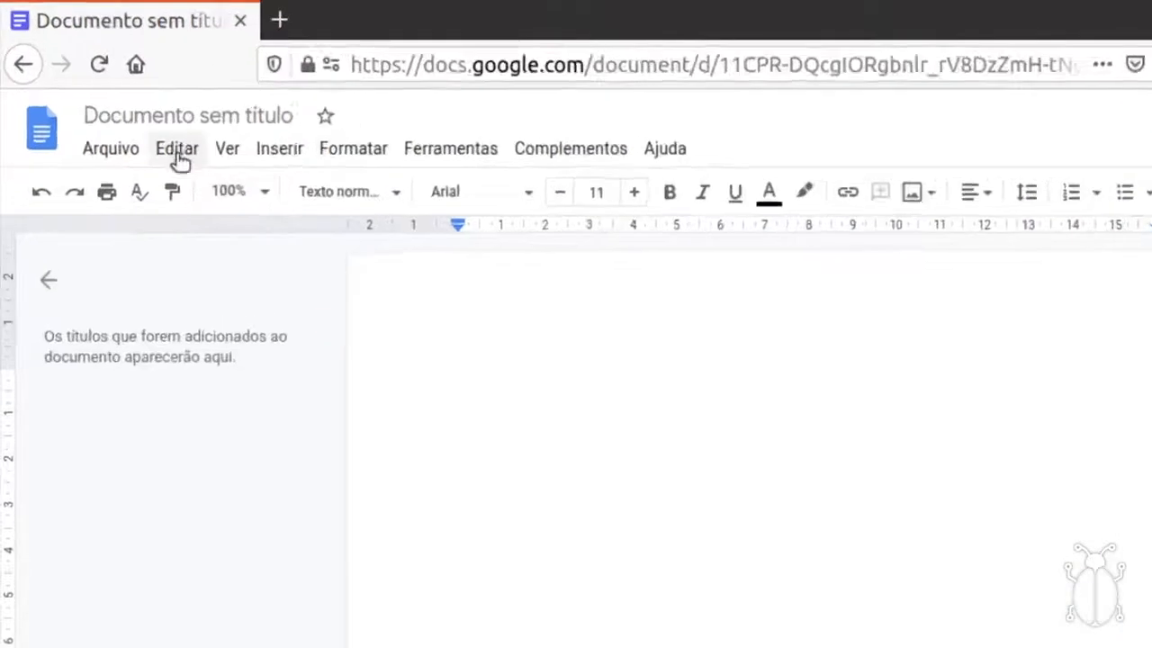
Rename the untitled document to 'Documento Exemplo' and dismiss the status tip.
click(149, 111)
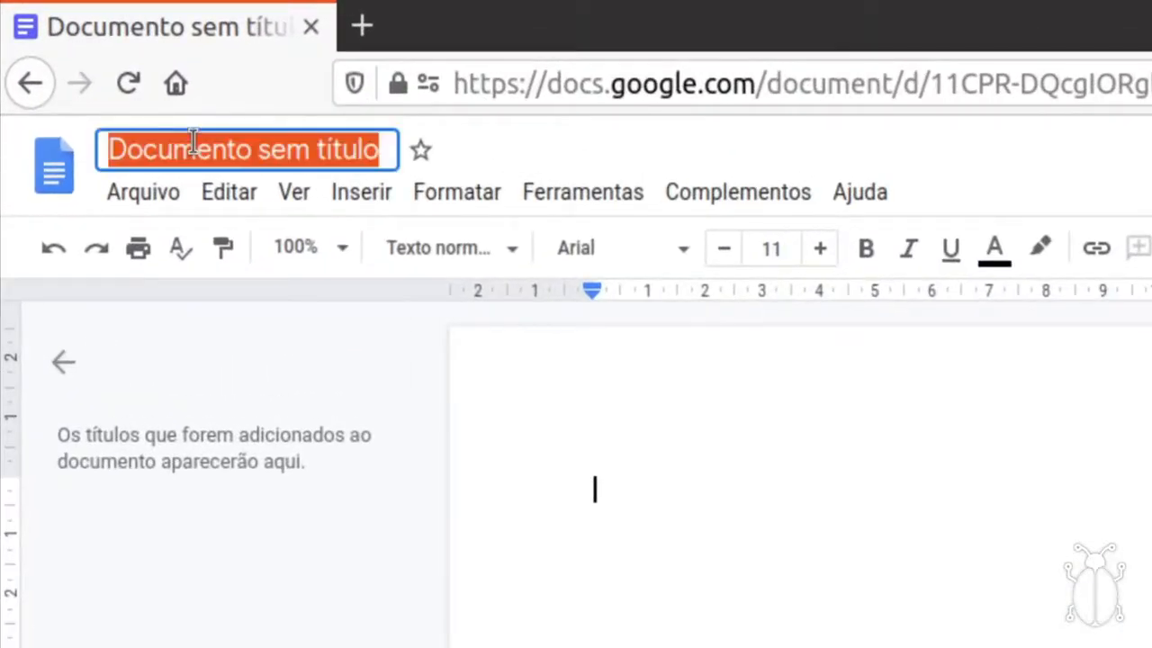
key(BackSpace)
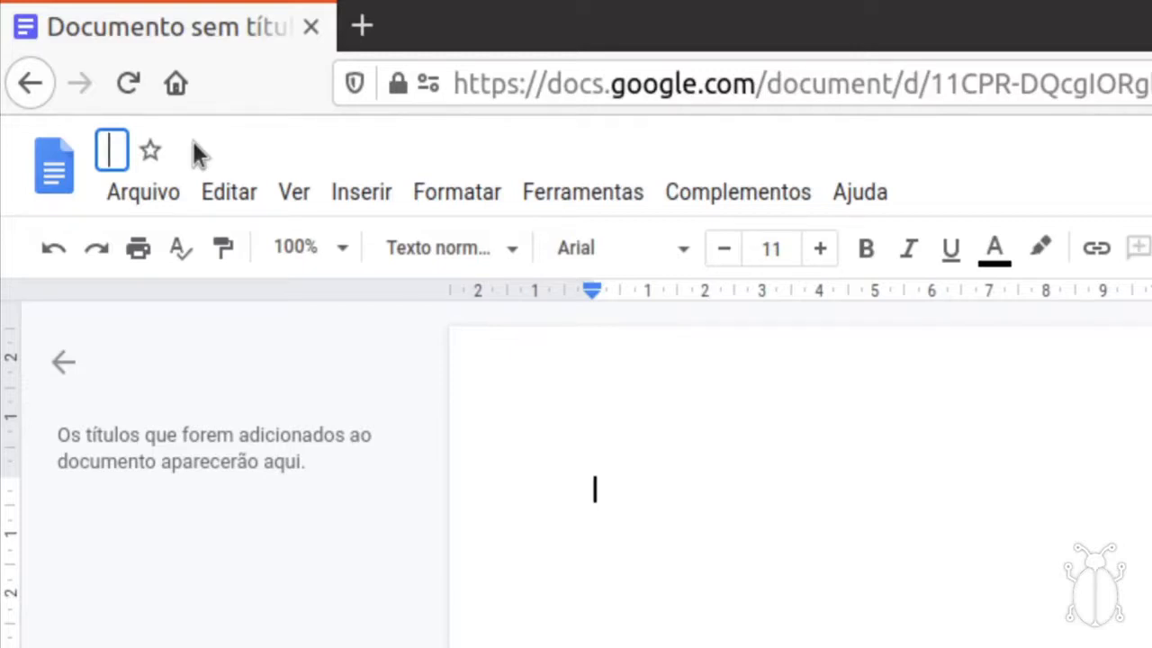
text(Documento Exemplo)
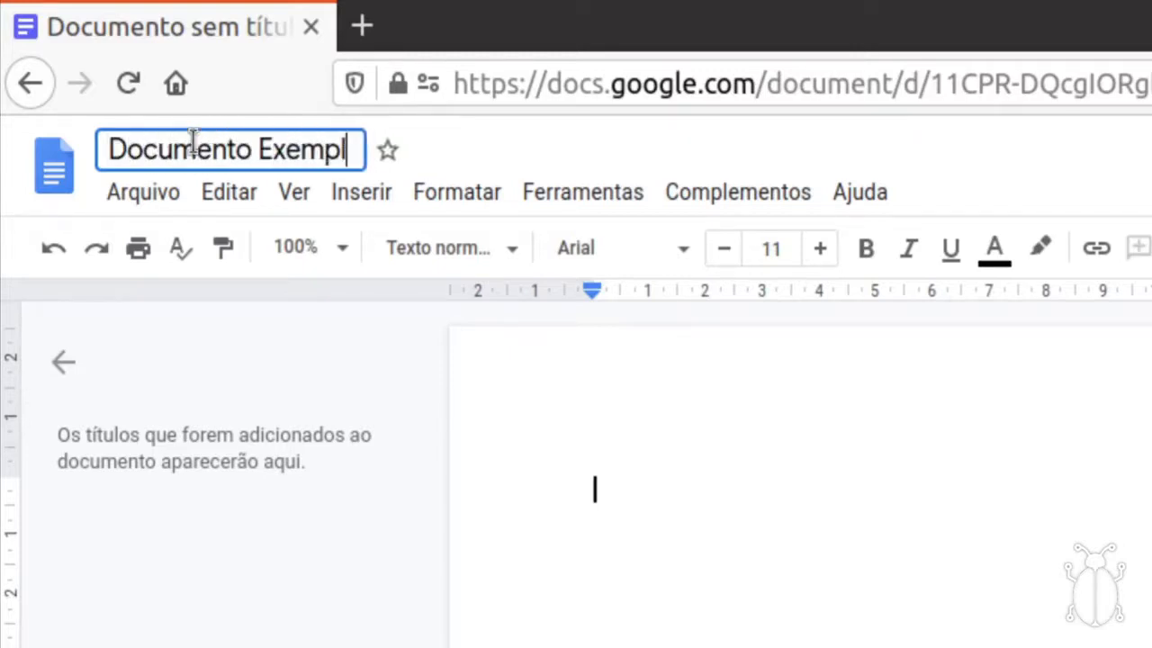
key(Return)
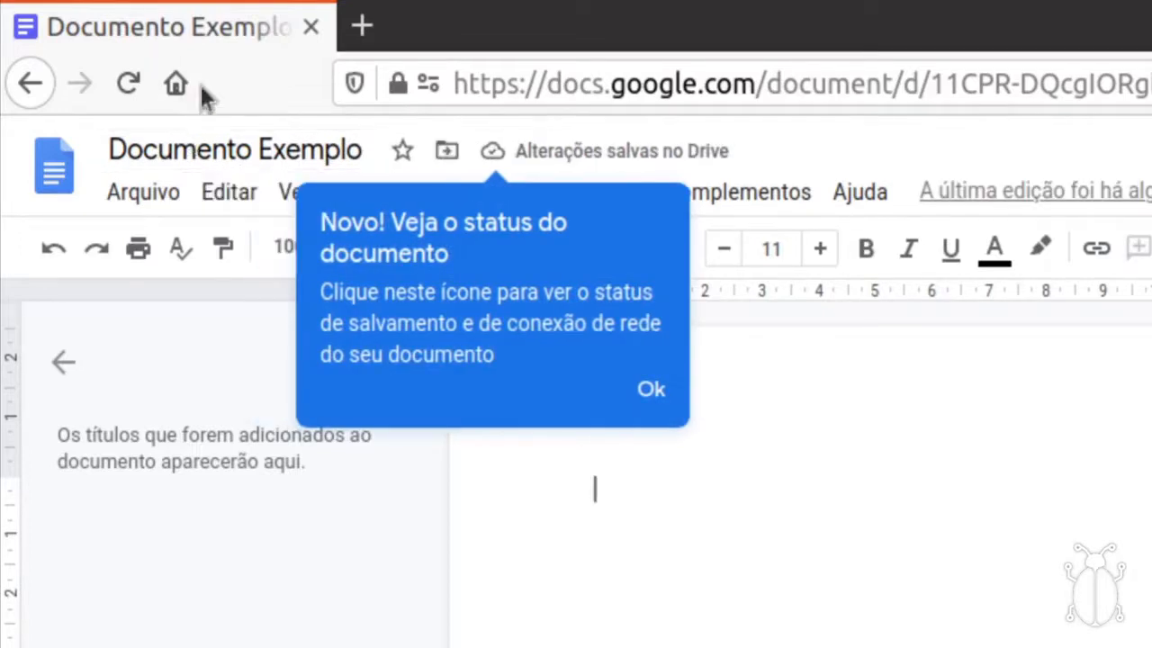
click(667, 405)
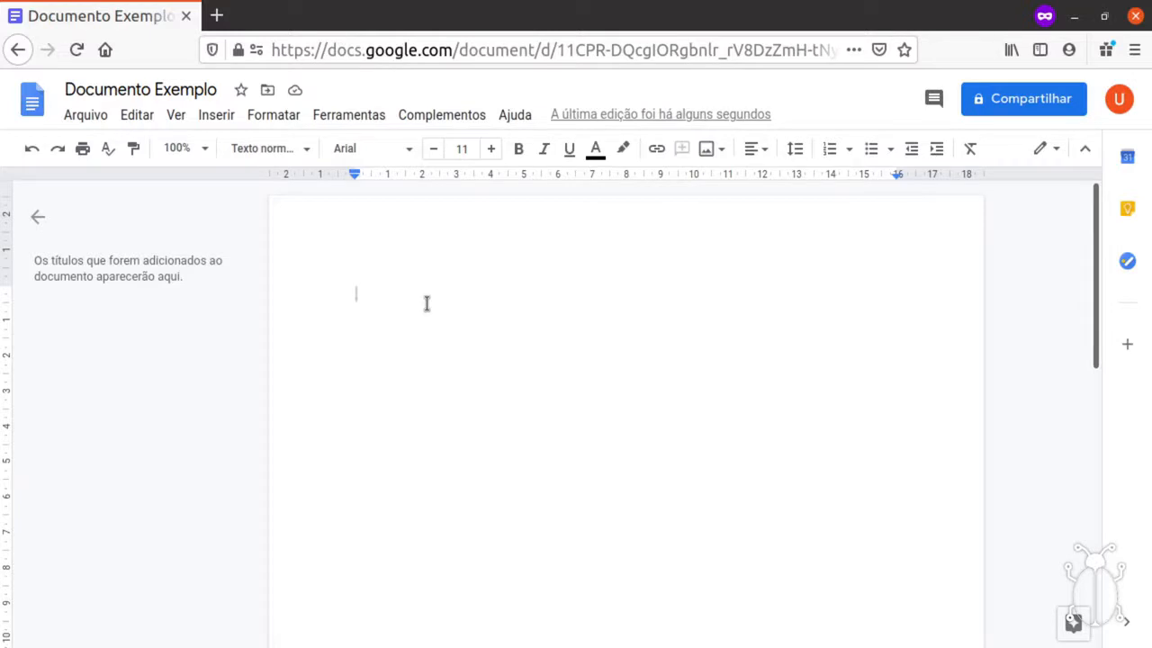
Type 'Apenas um texto neste documento' on the first line of the page.
text(Ape)
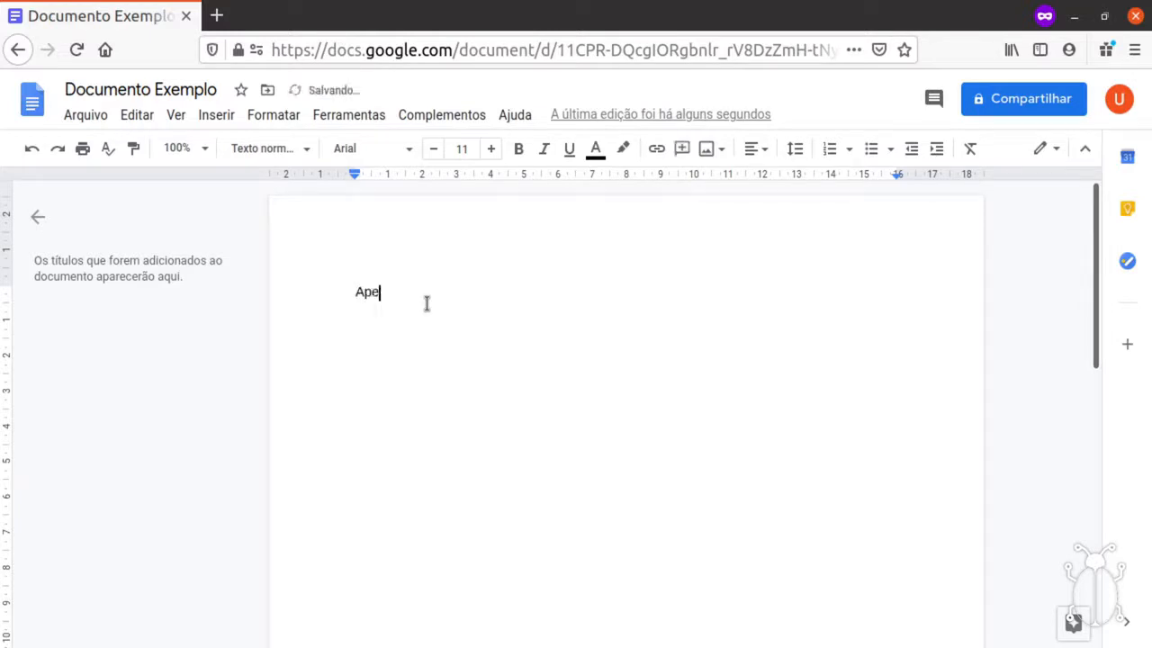
text(nas um texto neste documento)
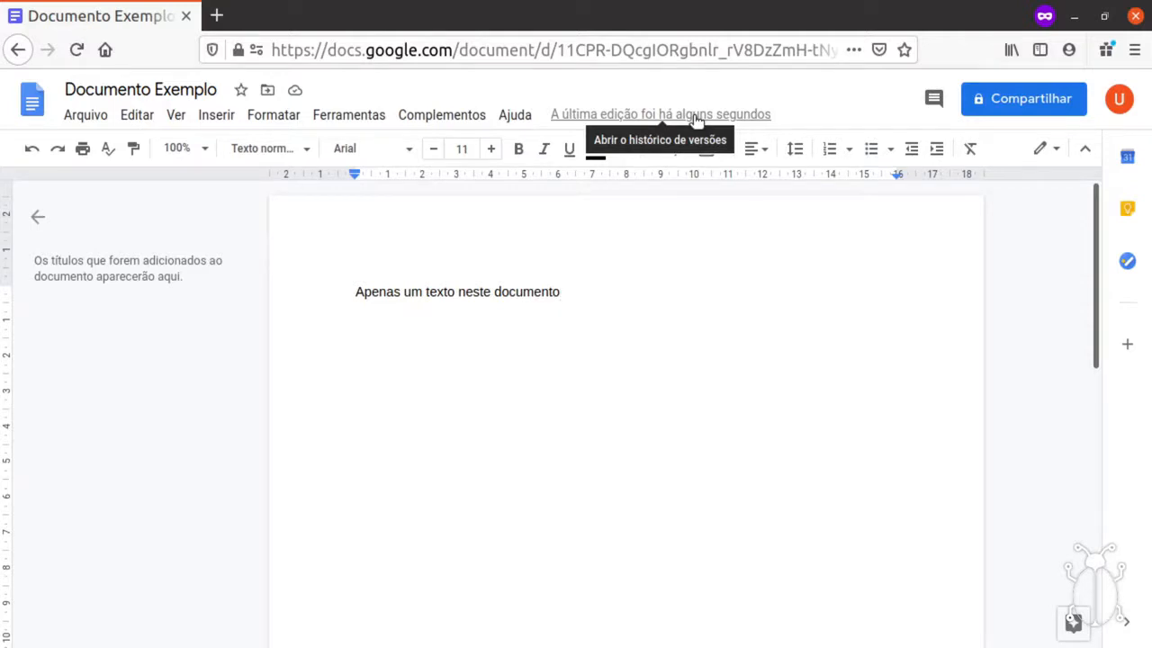
click(694, 117)
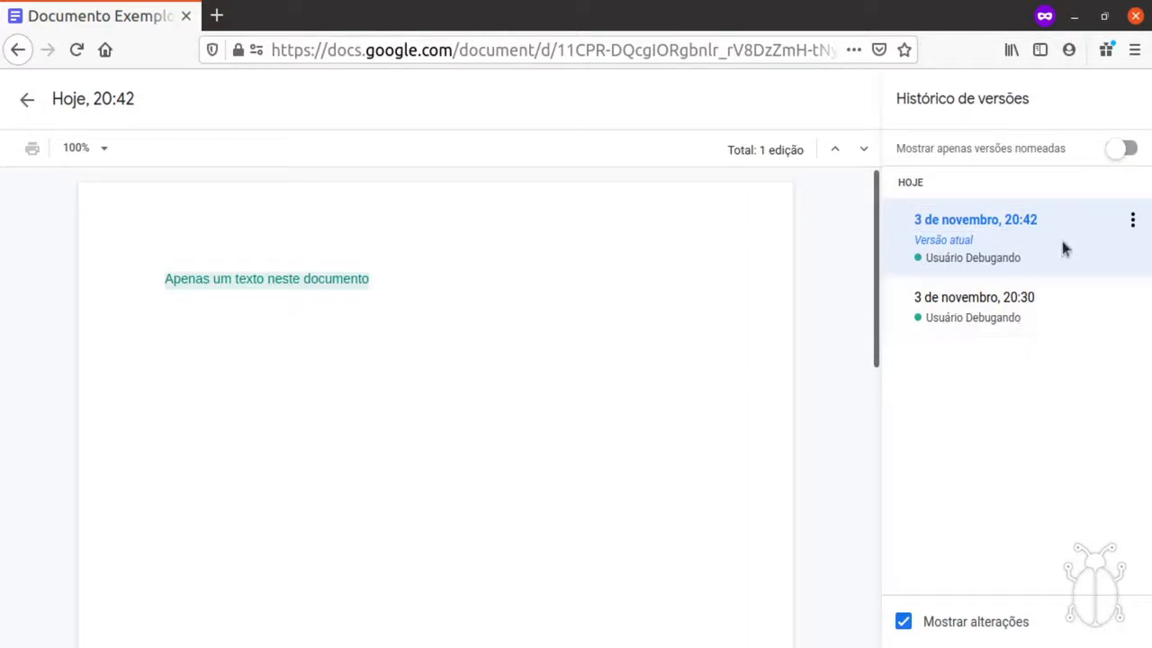
click(1057, 319)
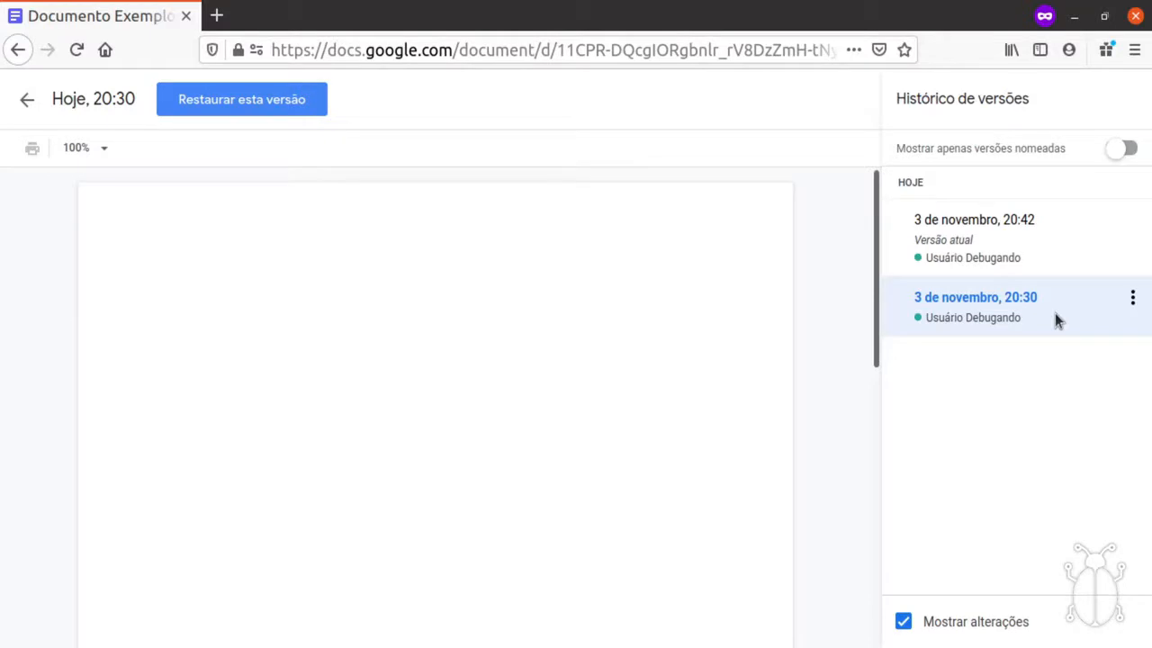
click(1055, 245)
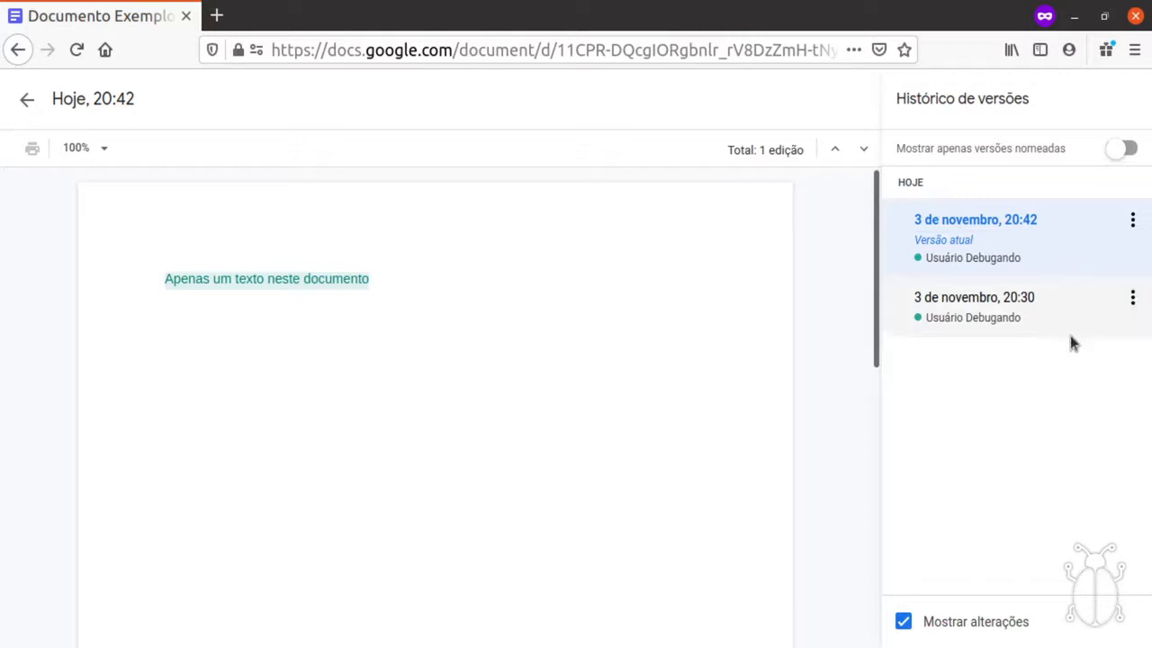
click(25, 101)
click(491, 293)
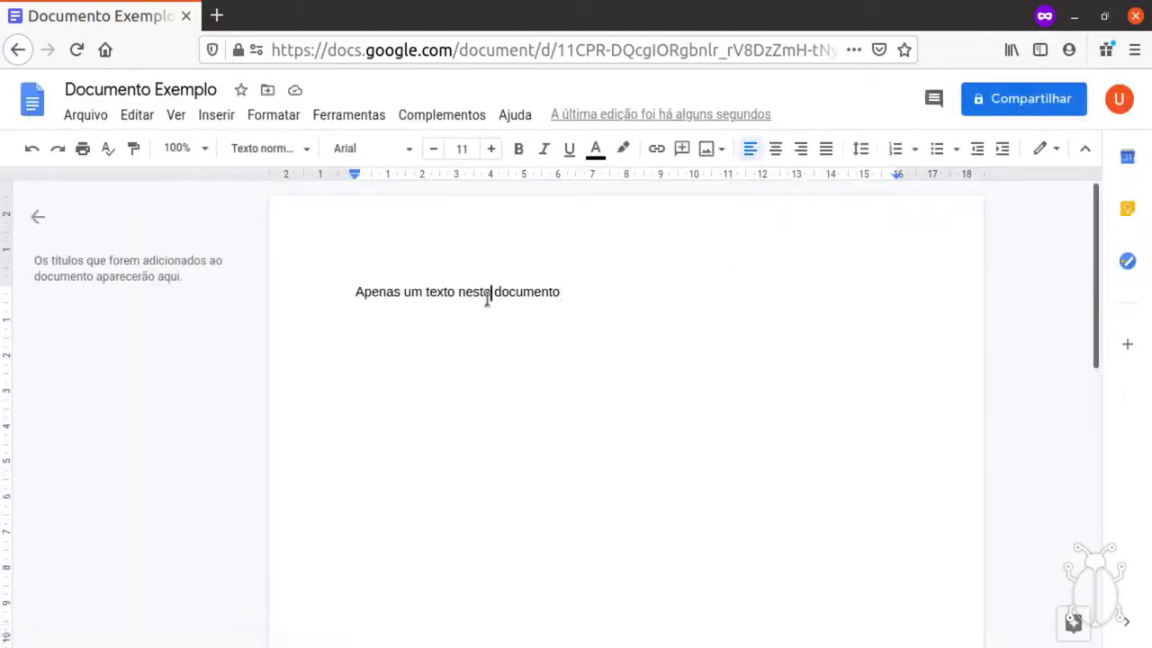
End the sentence with a period after removing a stray '1', then open the Arquivo menu.
click(591, 291)
text(1)
key(Home)
key(Right)
key(End)
key(BackSpace)
text(.)
key(Home)
key(End)
click(91, 118)
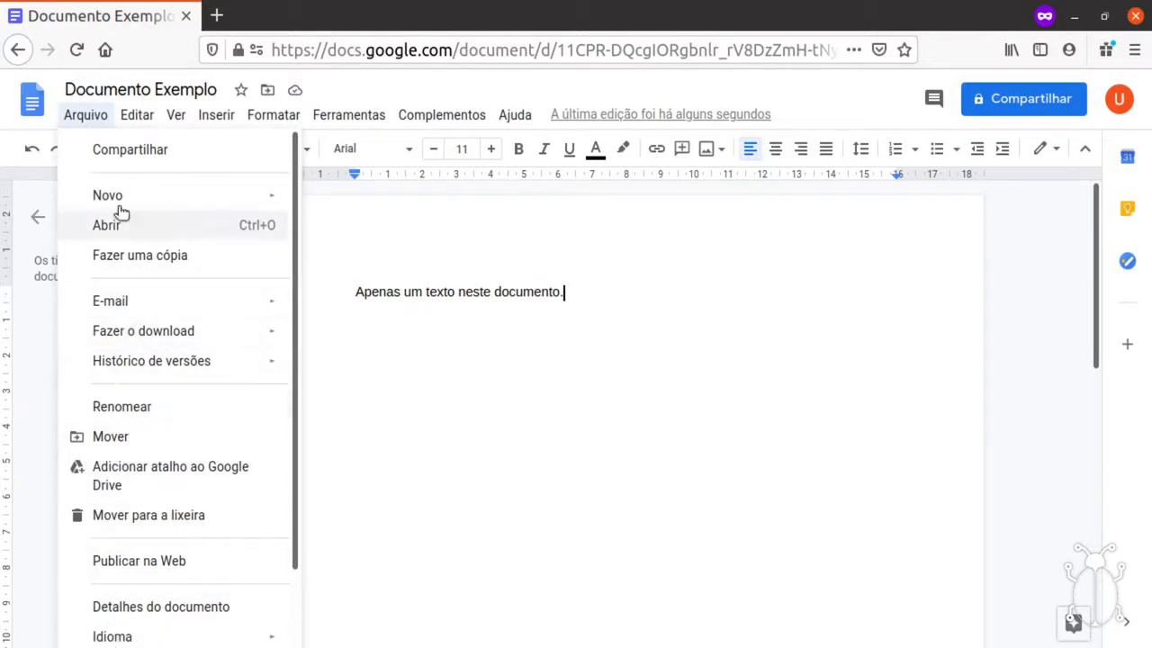
Open the sharing settings for Documento Exemplo and copy its link.
click(128, 153)
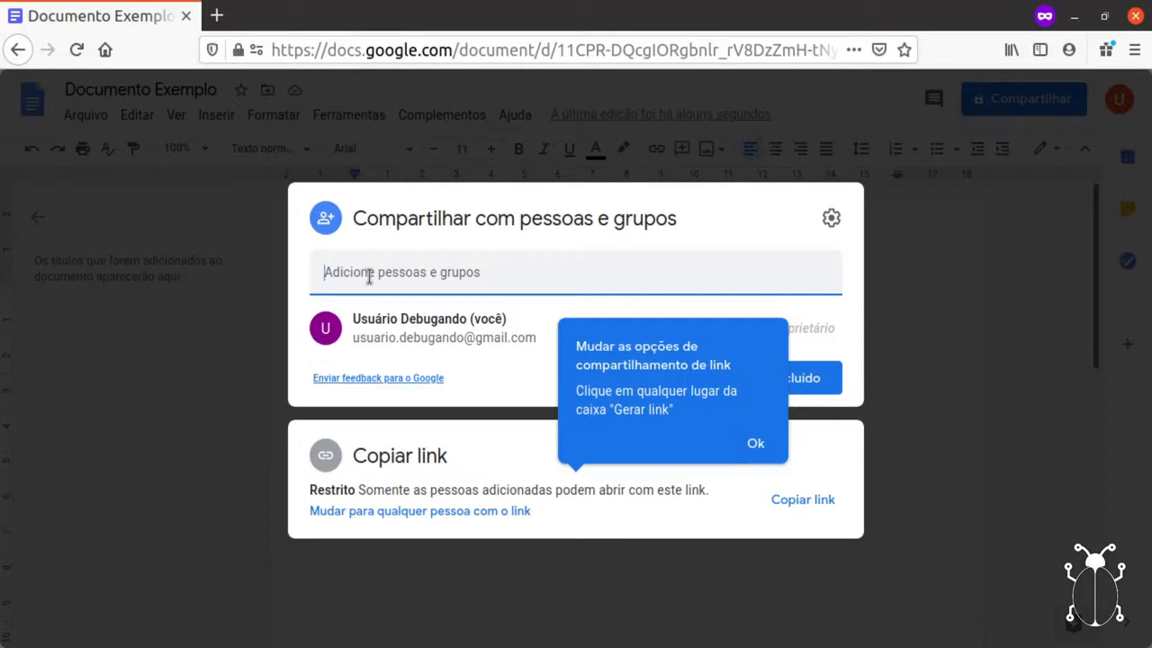
click(761, 444)
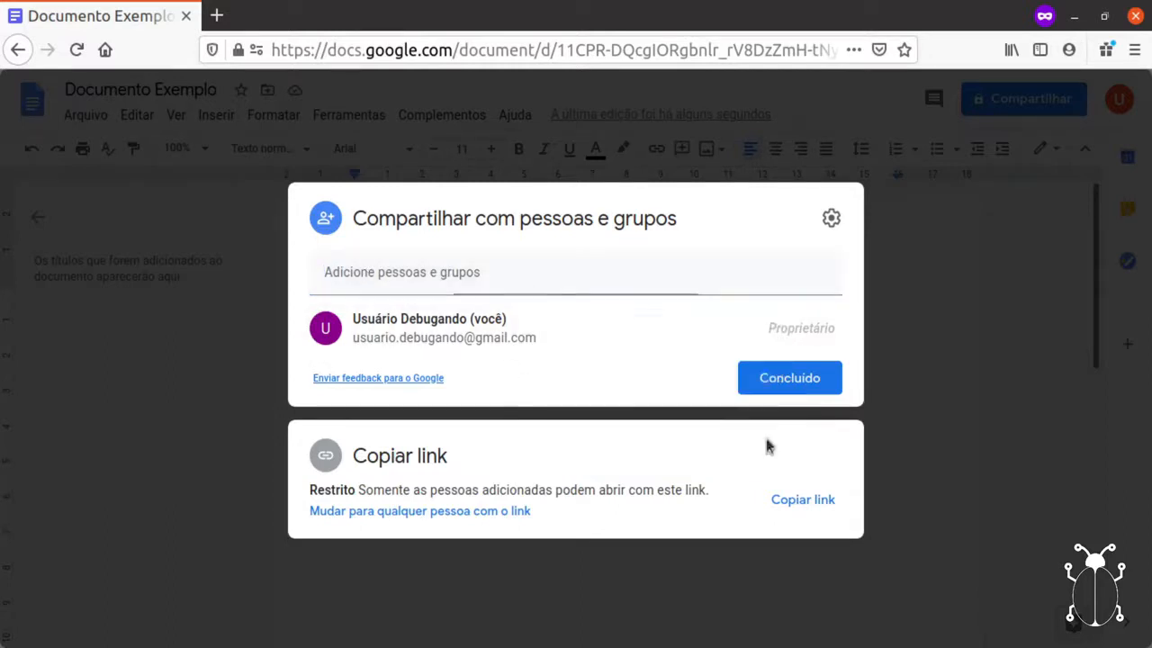
click(810, 504)
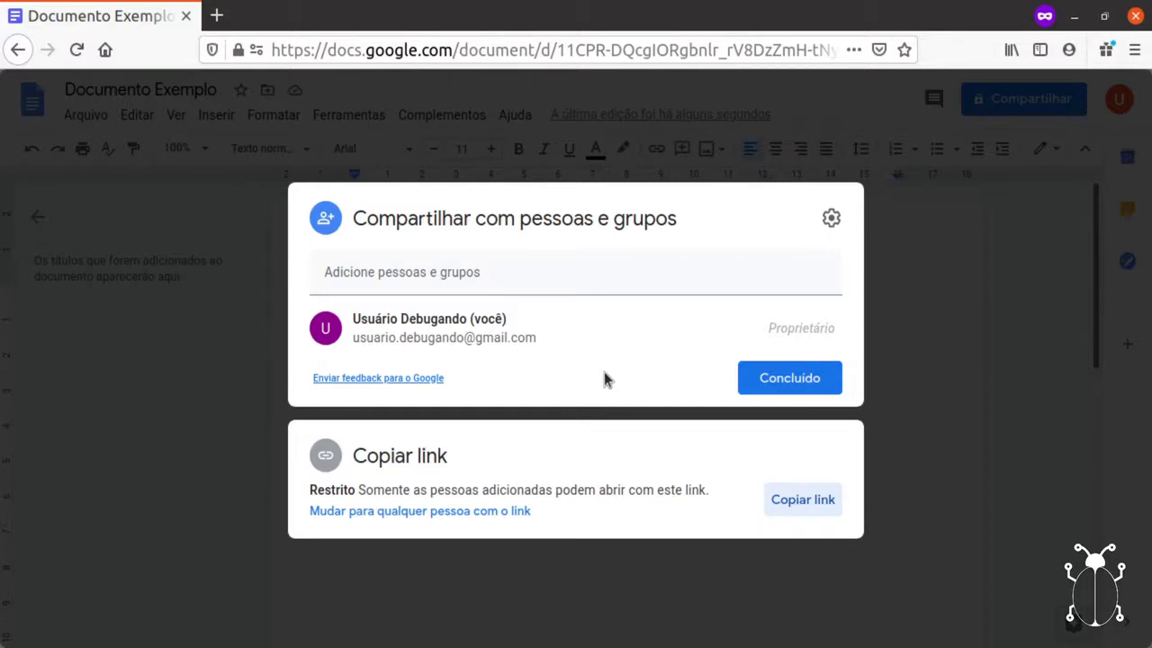
Set link access so anyone with the link is Leitor (view only), then click Concluído.
click(410, 512)
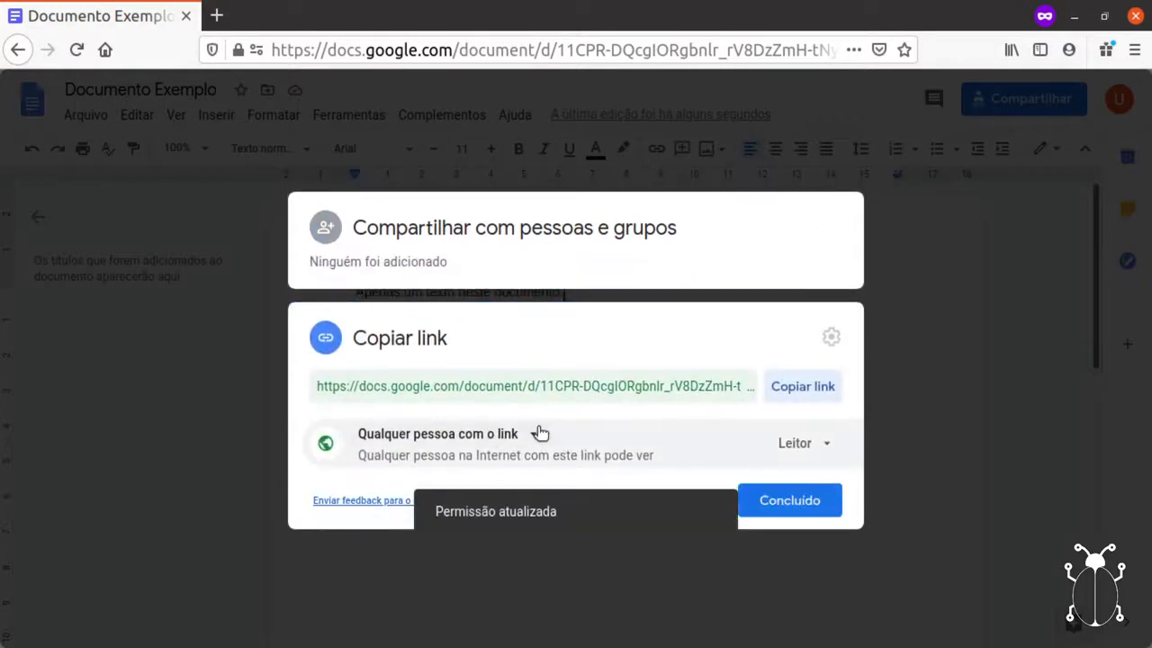
click(833, 454)
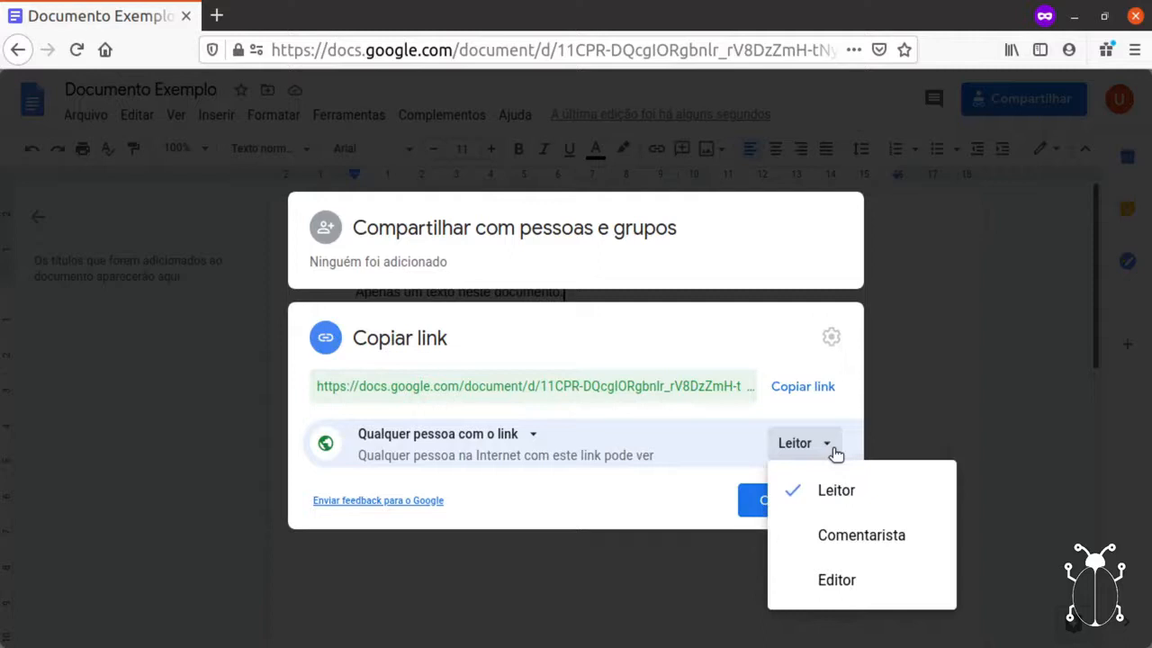
click(871, 589)
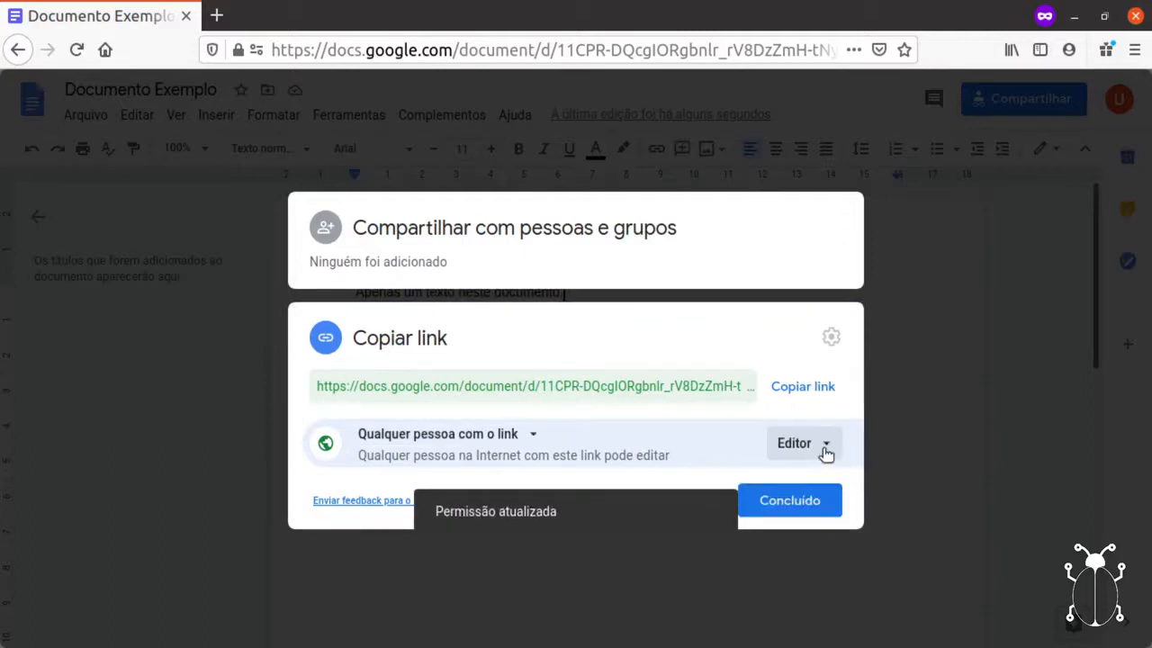
click(825, 451)
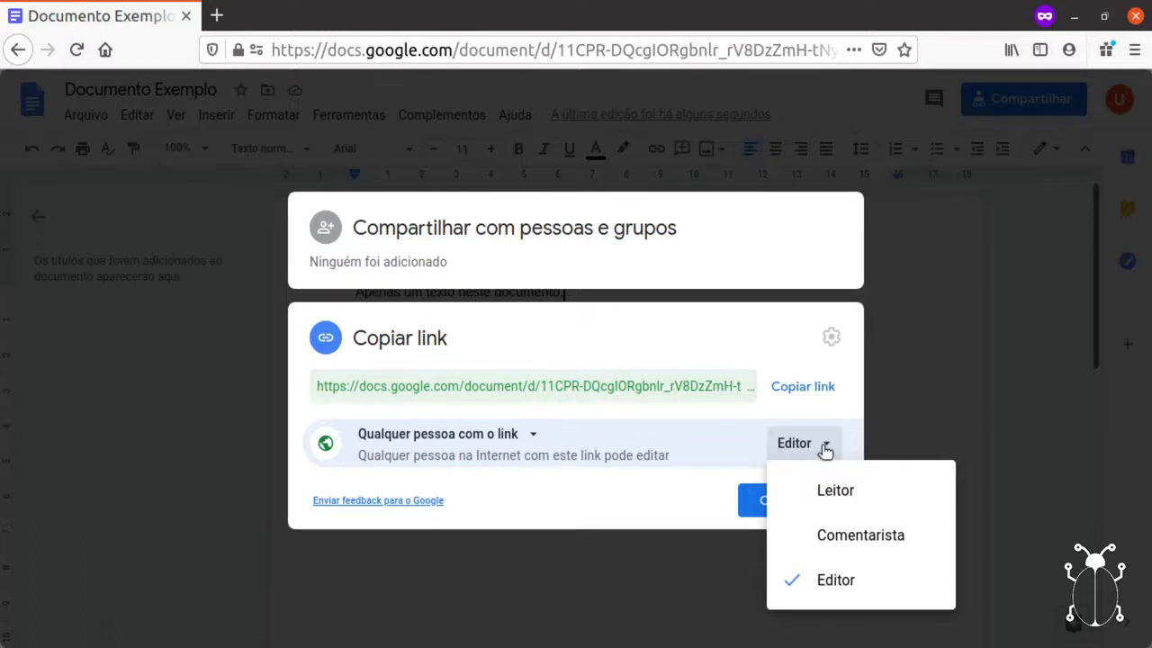
click(826, 490)
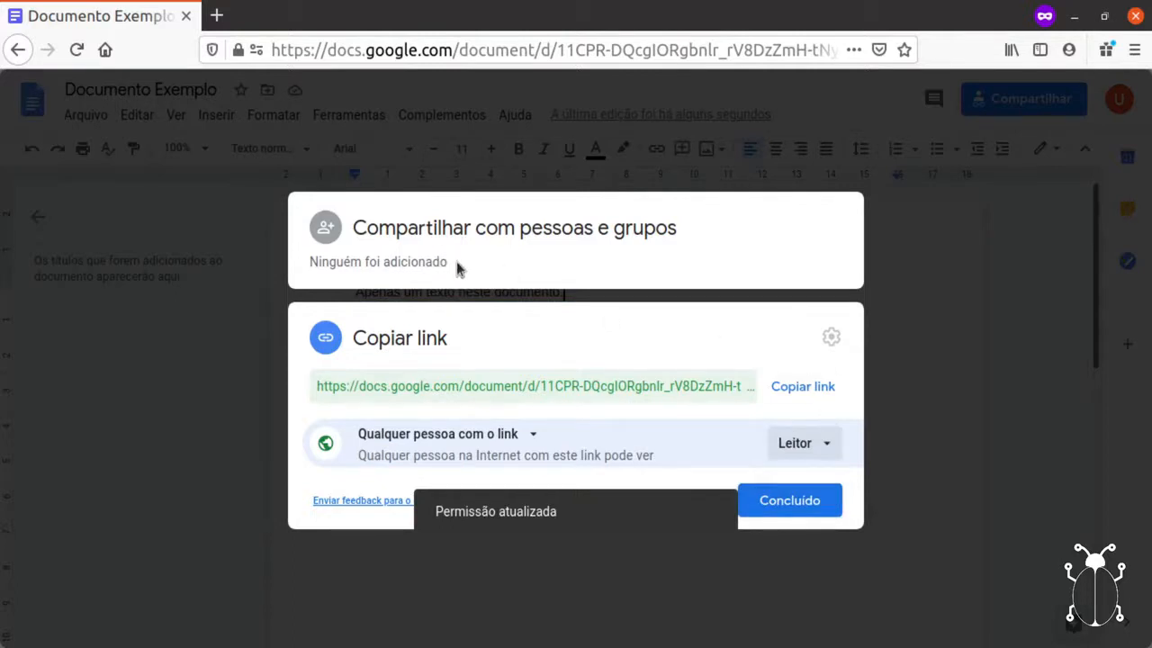
click(817, 507)
click(87, 118)
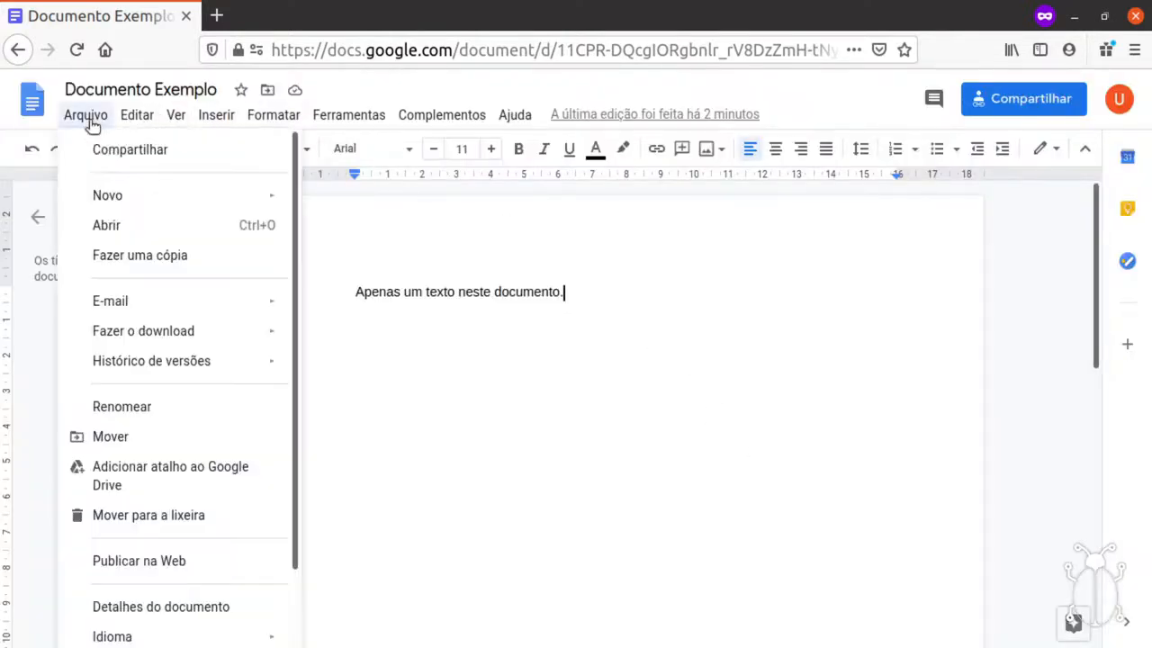
click(95, 146)
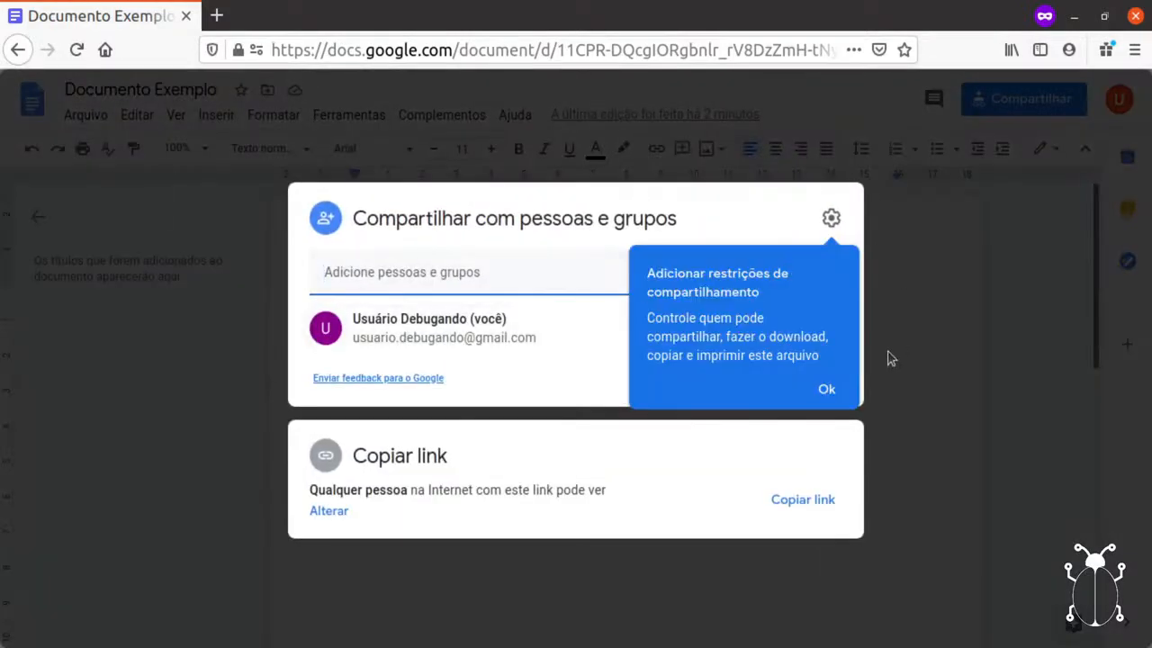
click(832, 389)
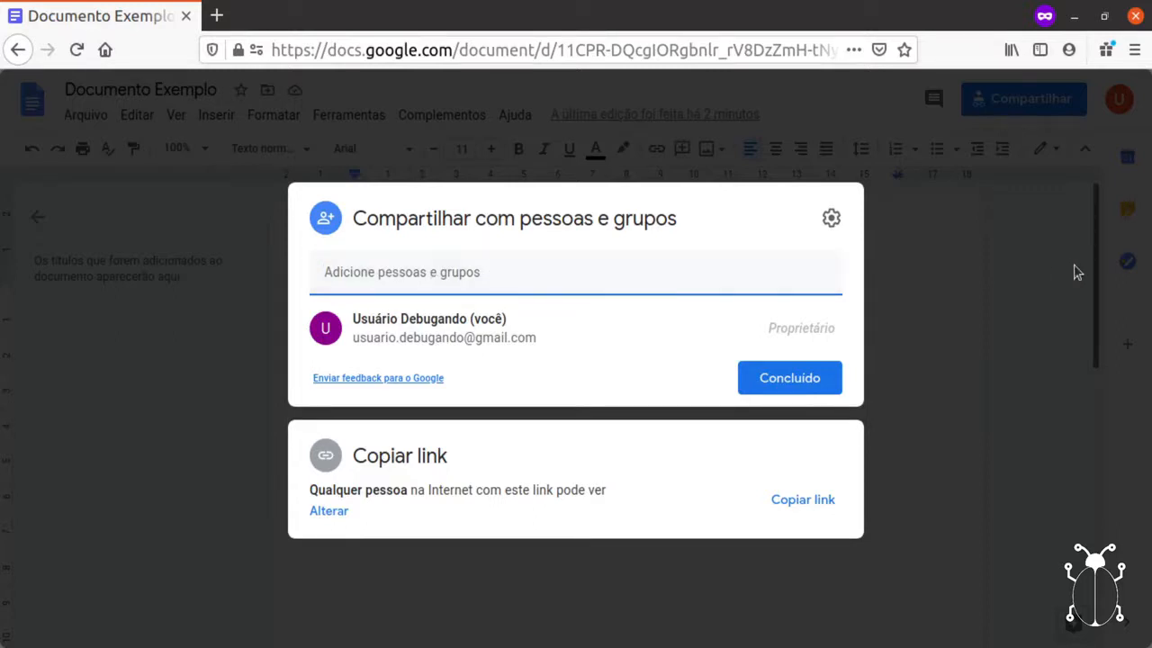
click(1044, 273)
click(83, 114)
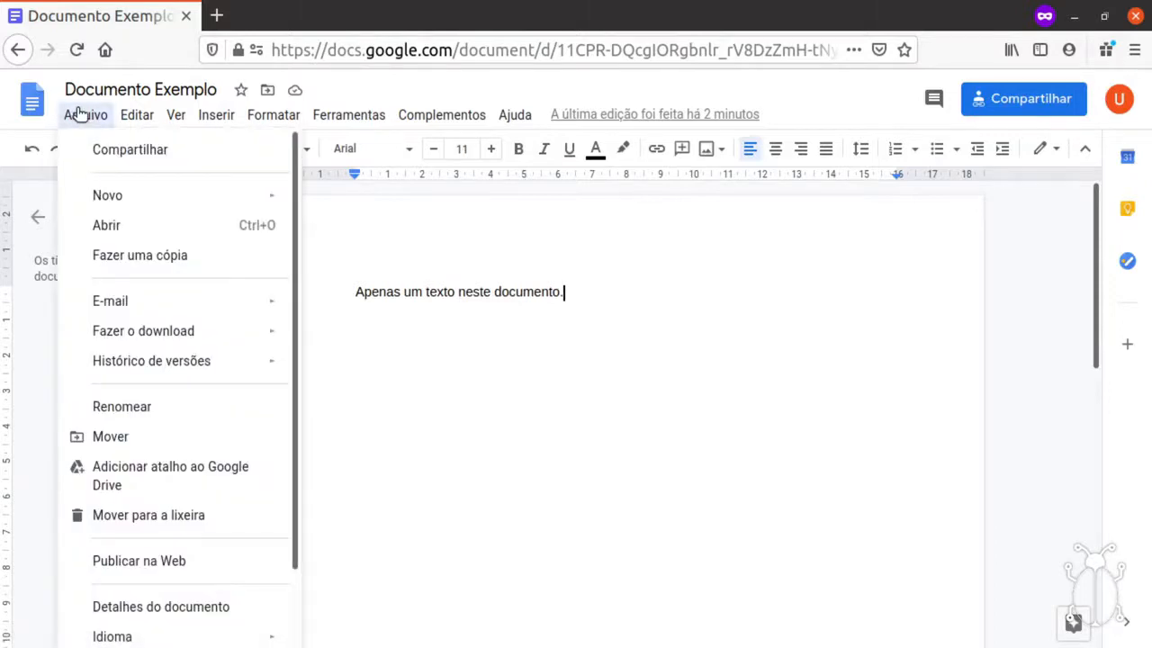
Show the Fazer o download submenu listing formats from .docx to .epub.
mouse_move(117, 209)
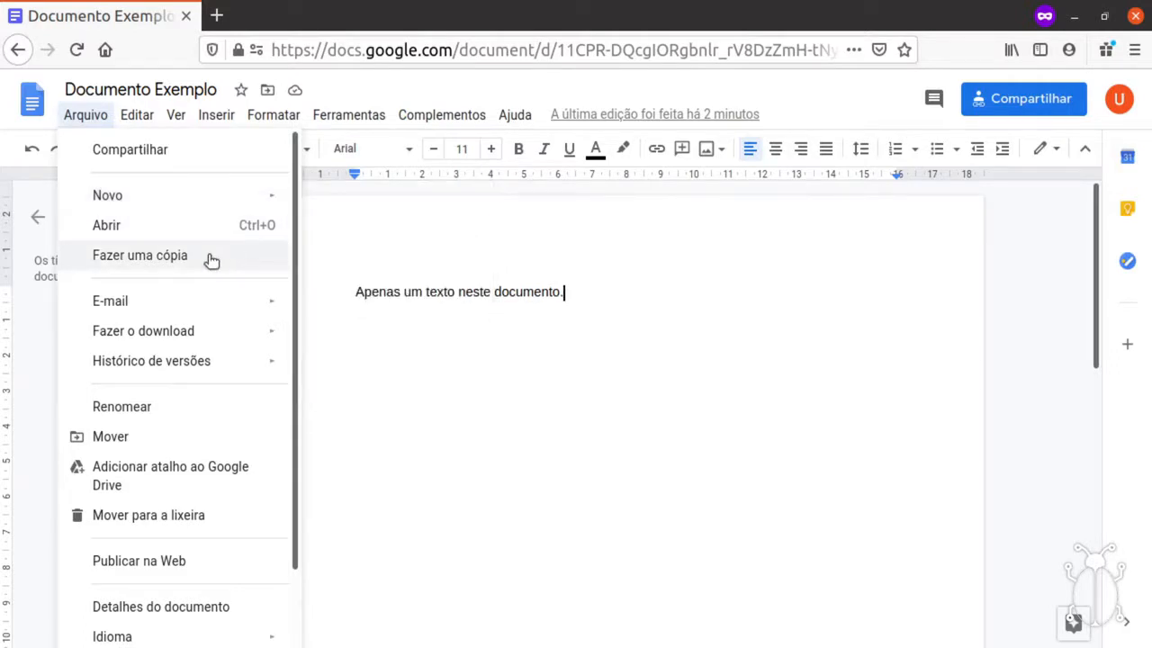
mouse_move(216, 335)
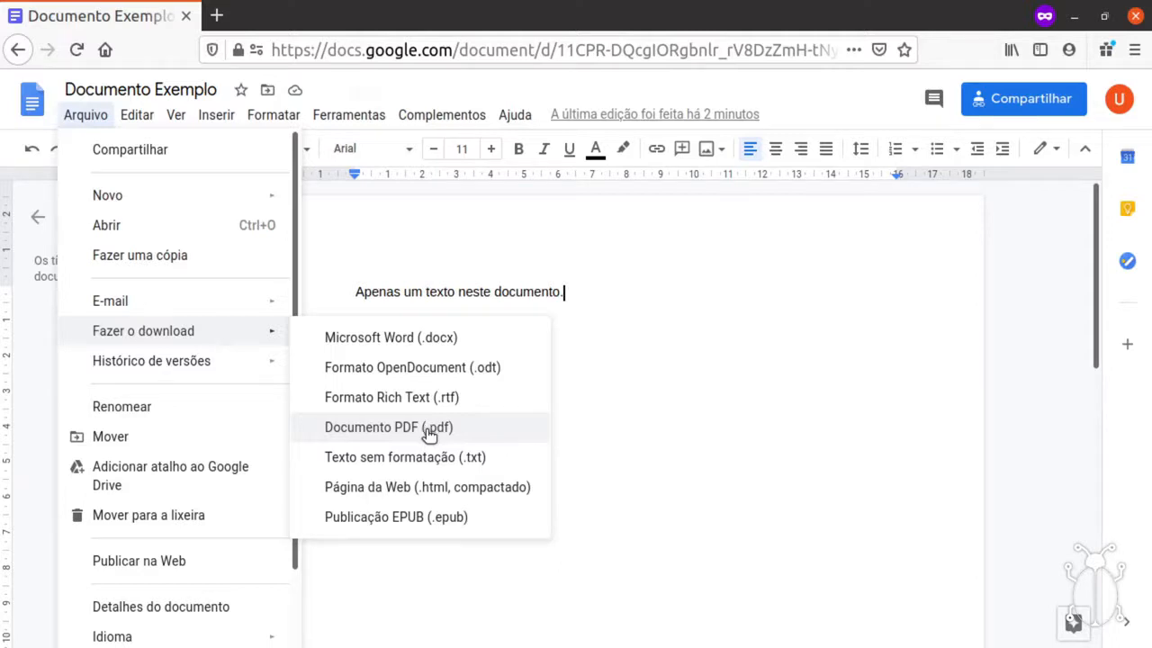
mouse_move(207, 361)
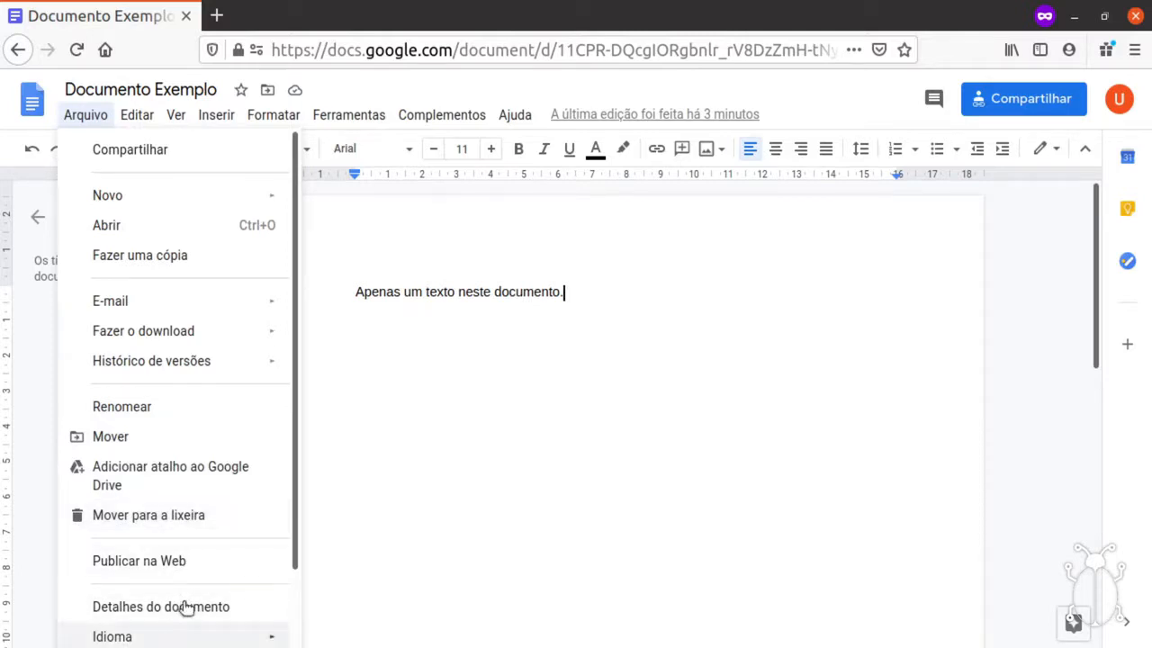
Scroll the Arquivo menu down to reach Configuração da página.
scroll(184, 608, down, 2)
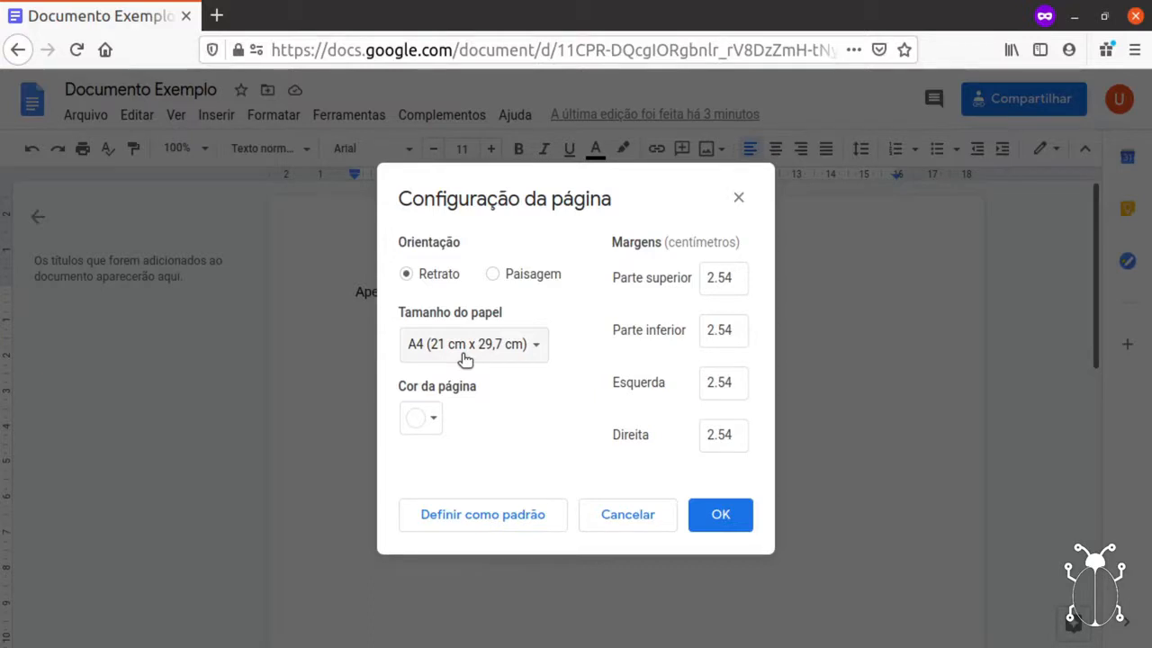
Try landscape orientation, then leave the page in portrait (Retrato).
click(516, 280)
click(444, 275)
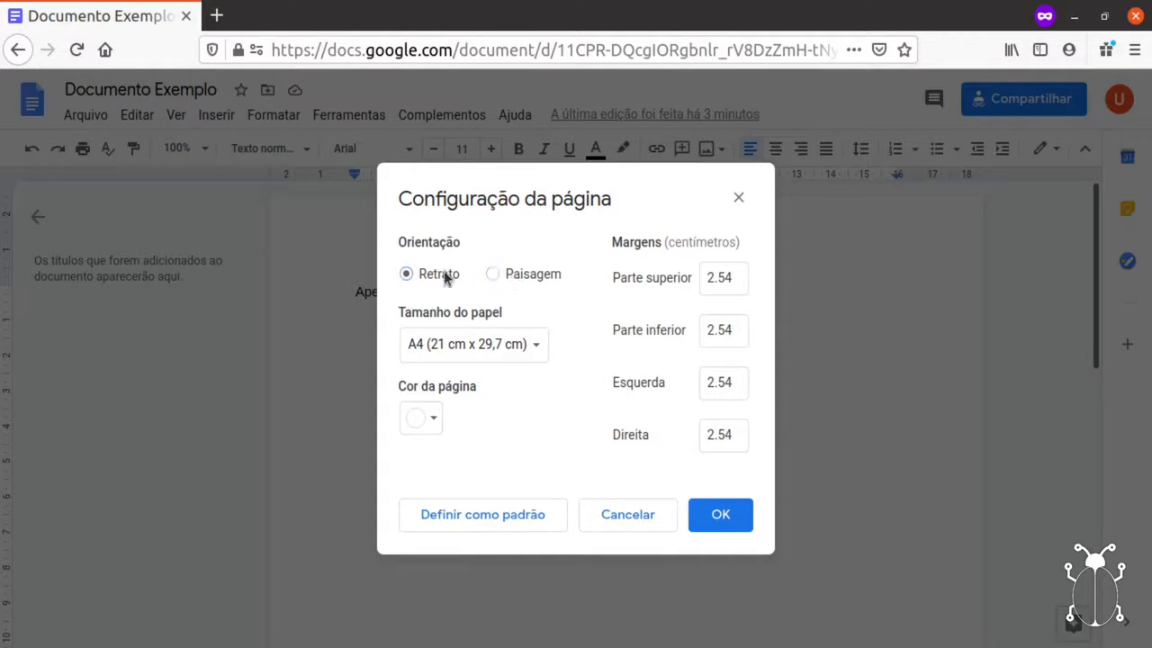
click(511, 276)
click(436, 276)
Review the 2.54 cm top, bottom, left and right margins and confirm page setup with OK.
click(733, 278)
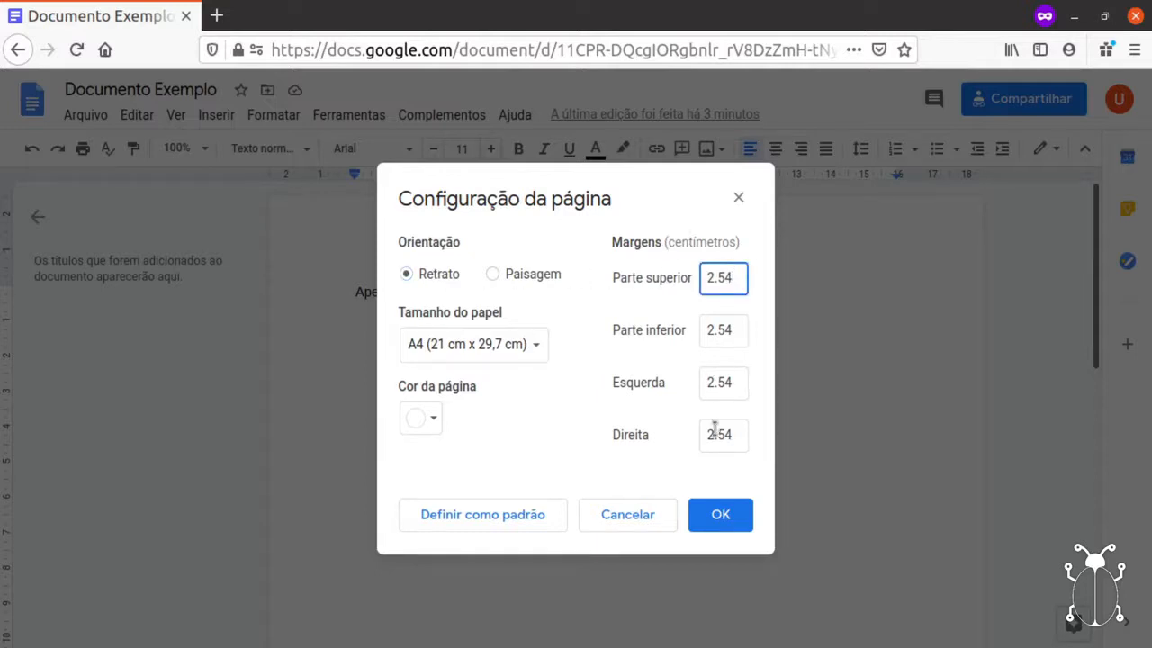
drag(735, 277, 703, 277)
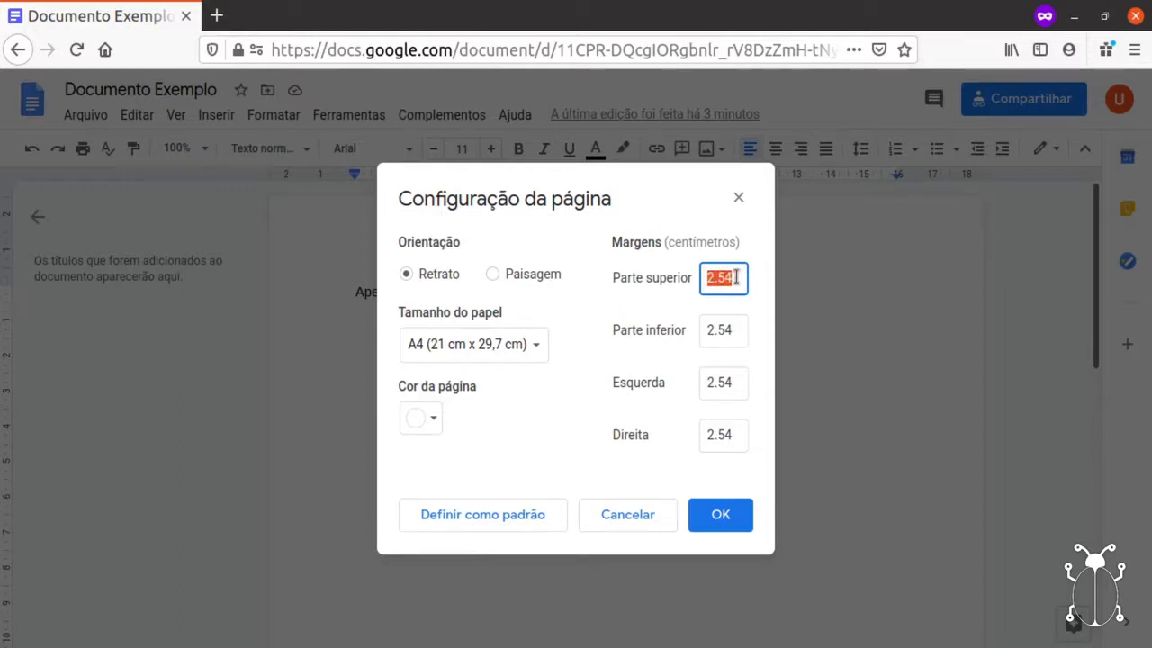
click(730, 340)
click(737, 383)
click(740, 435)
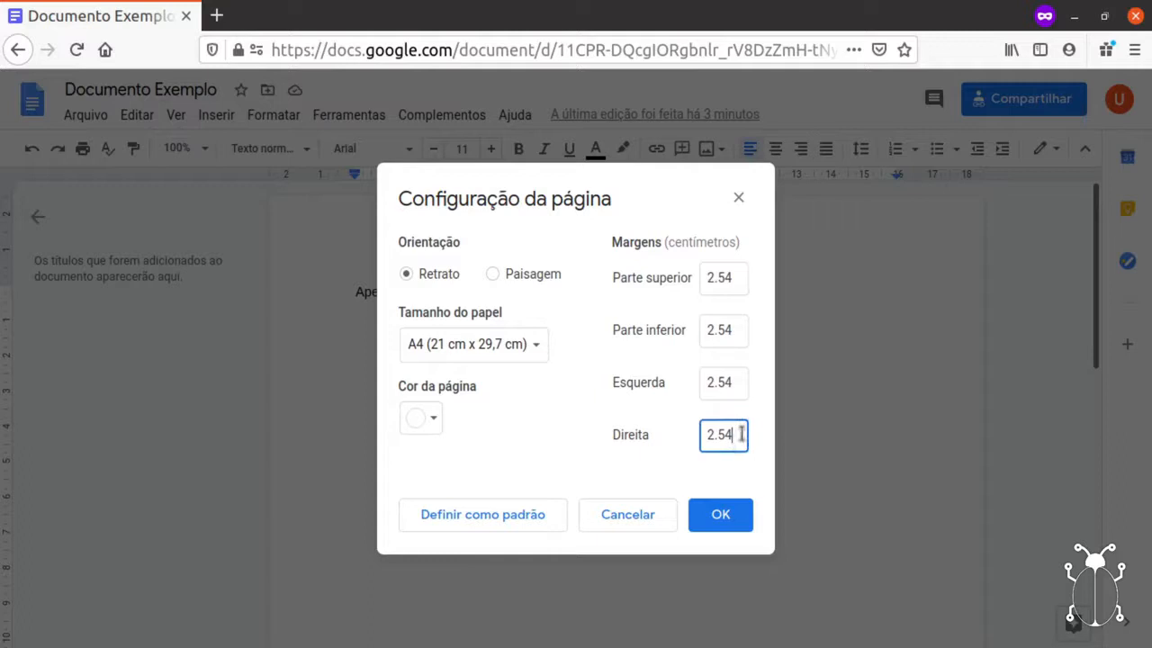
click(736, 281)
click(734, 333)
click(735, 382)
click(738, 435)
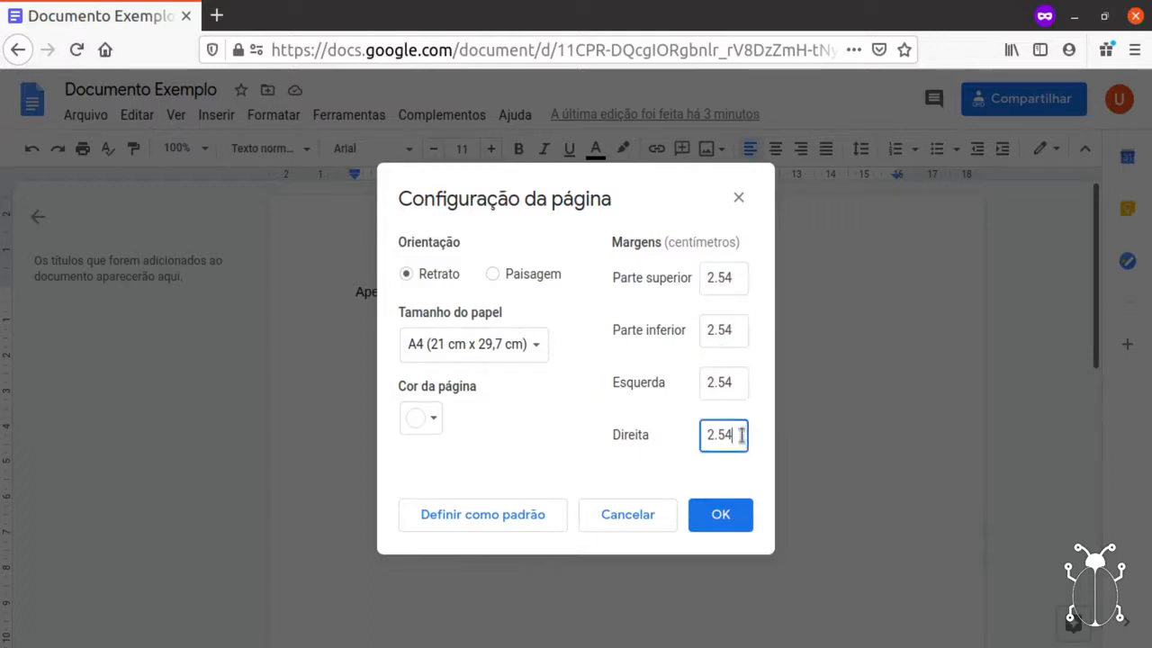
click(735, 519)
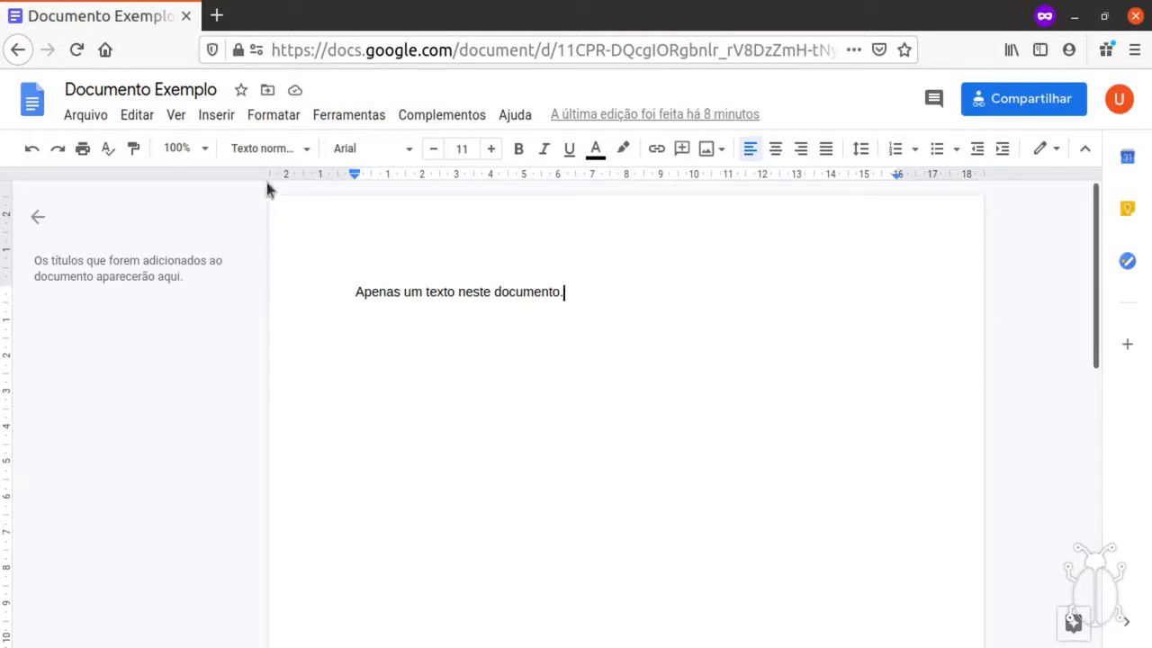
Look through the Editar menu, then the Ver menu's print layout and ruler options.
click(138, 116)
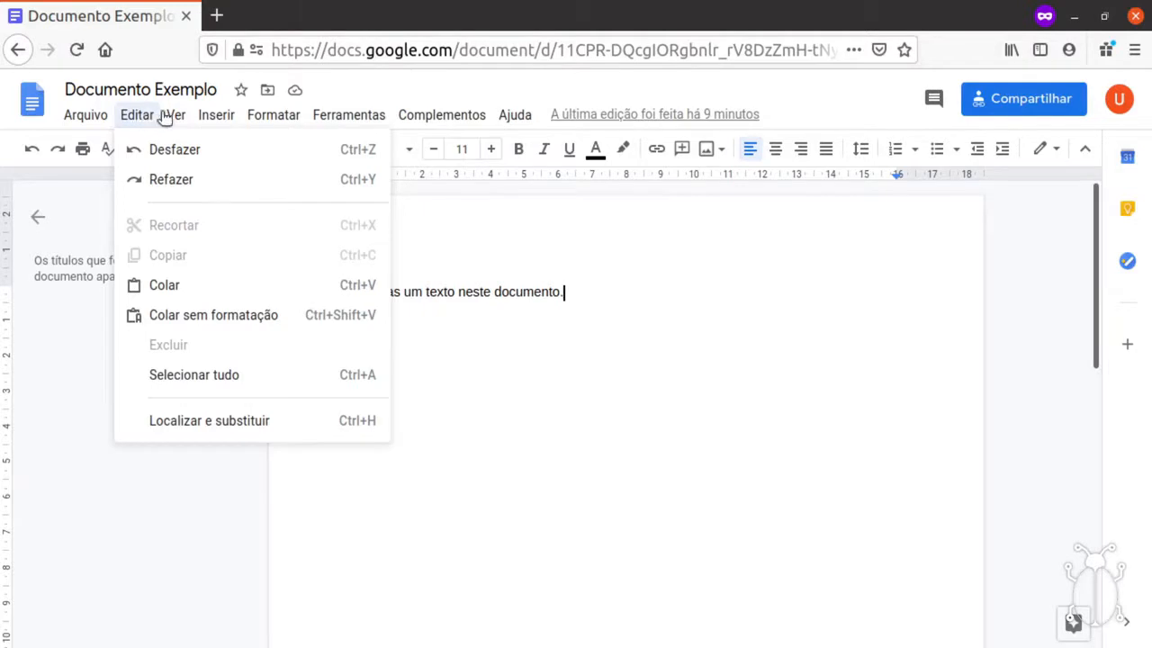
mouse_move(177, 117)
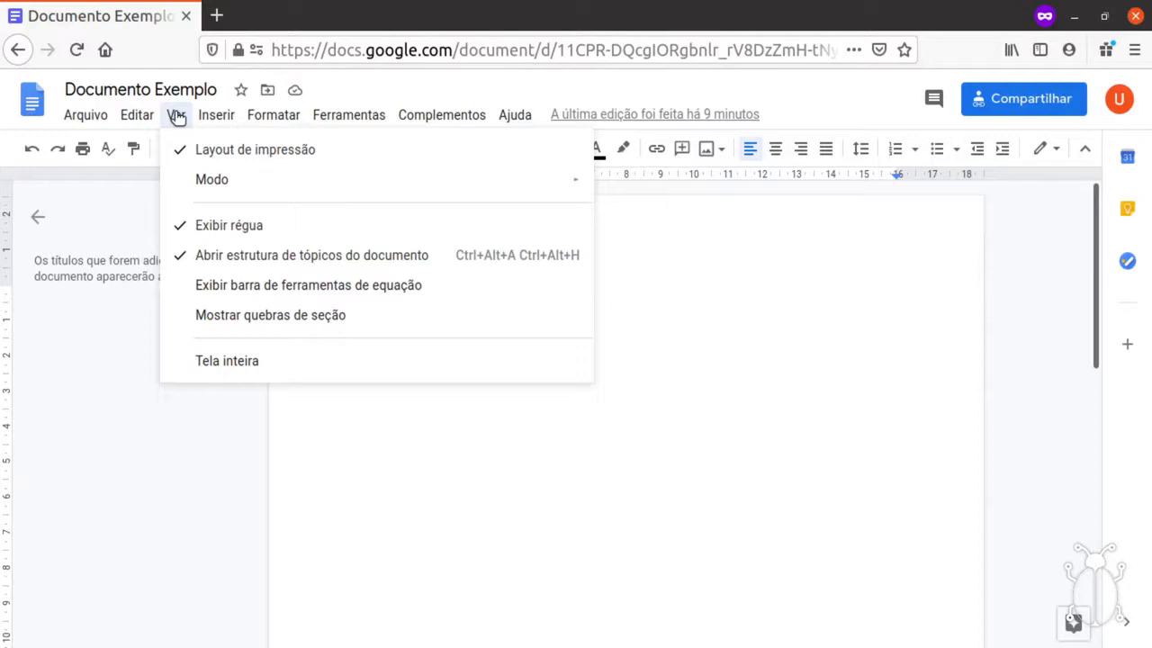
Browse from the Inserir menu to the Formatar menu's text, paragraph style and column options.
mouse_move(213, 117)
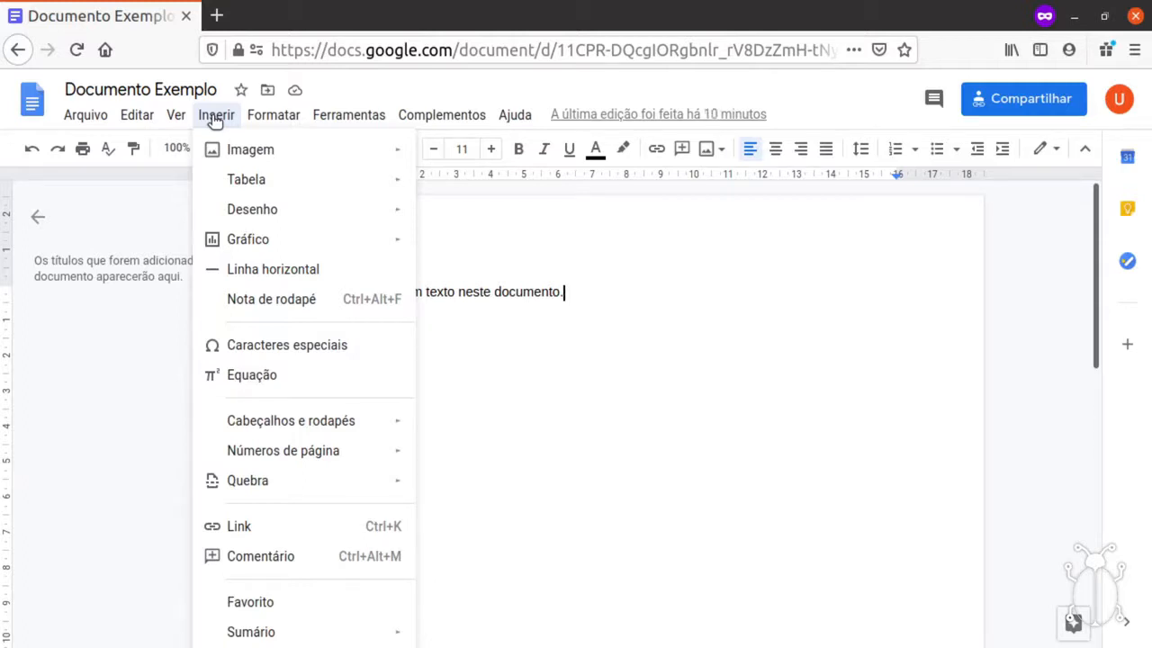
mouse_move(263, 121)
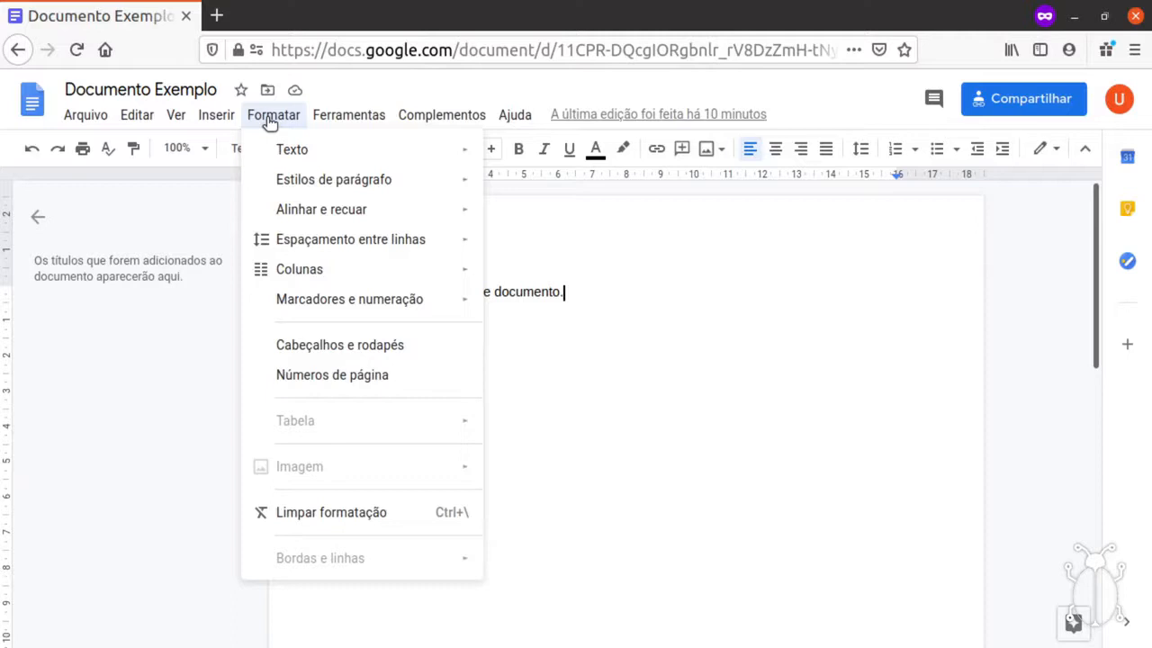
Browse the Ferramentas menu, then the Complementos menu for installing add-ons.
mouse_move(355, 122)
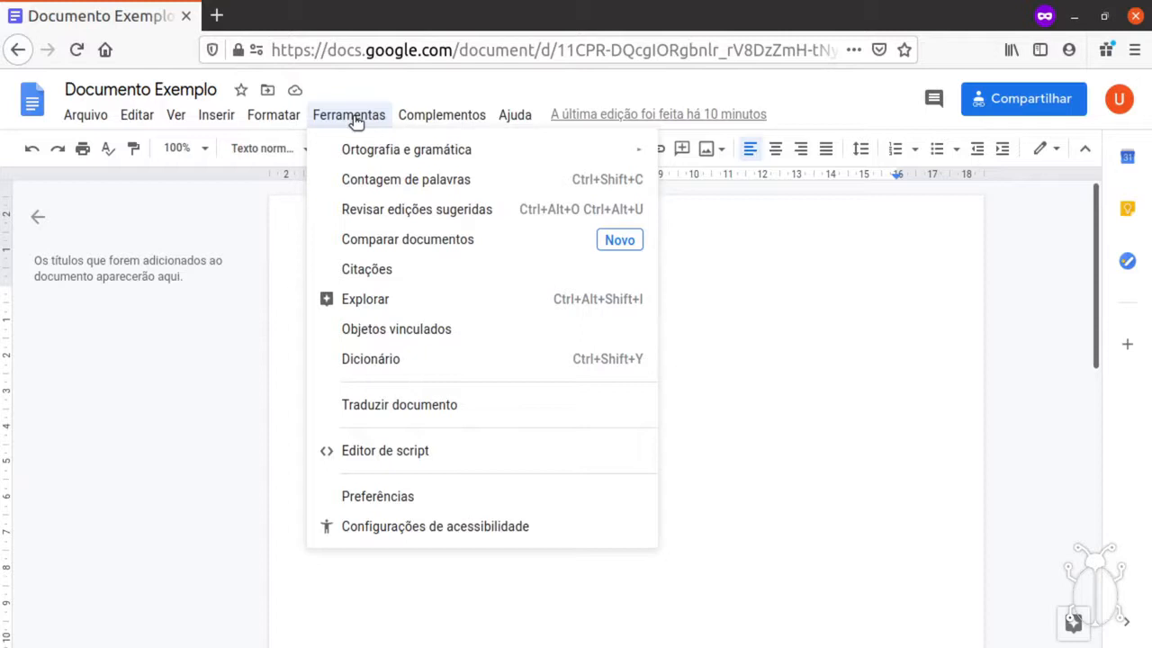
mouse_move(419, 118)
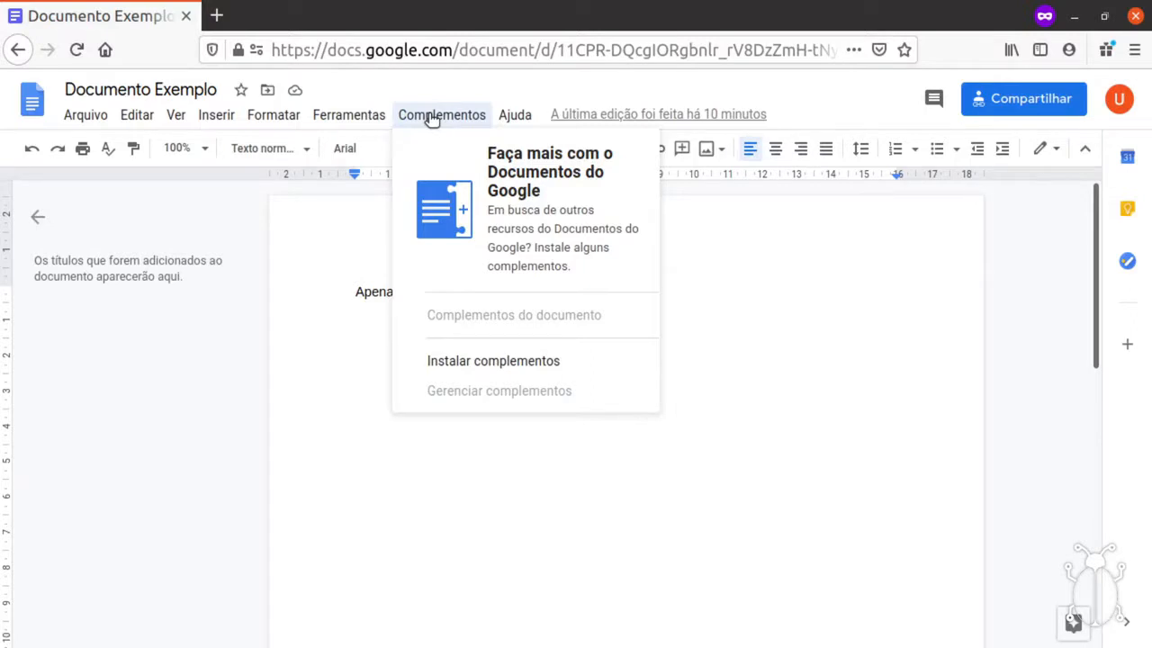
Glance at the Ajuda menu, then close all menus to reveal the document.
mouse_move(520, 119)
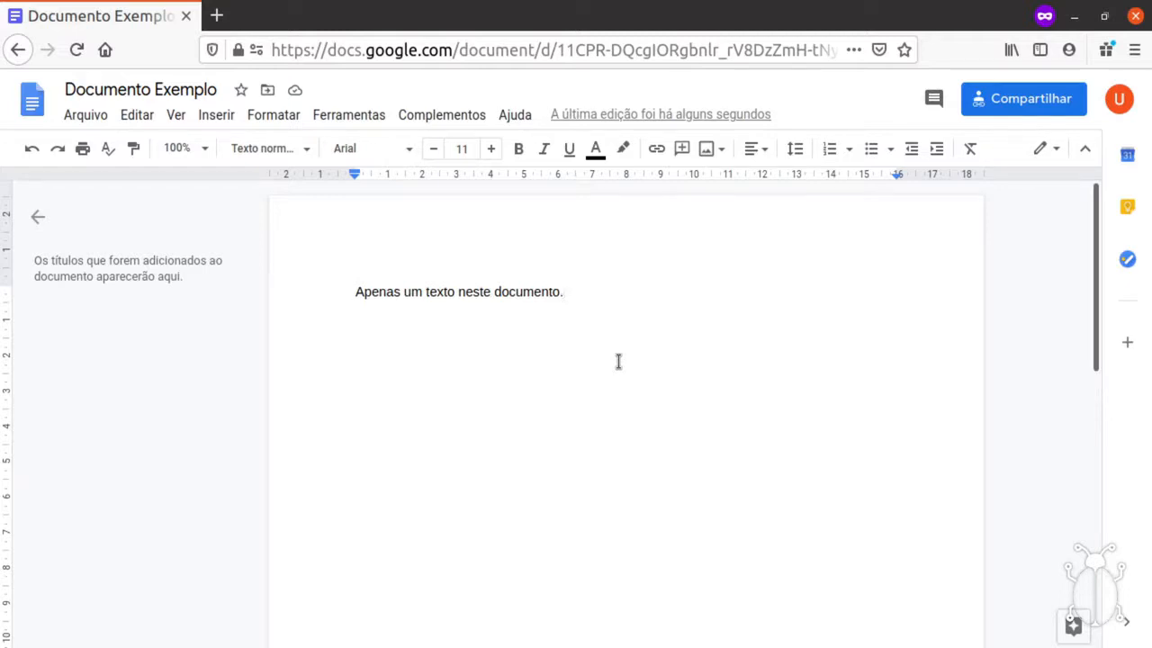
Change the font of 'Apenas um texto neste documento.' to Times New Roman.
drag(627, 321, 348, 300)
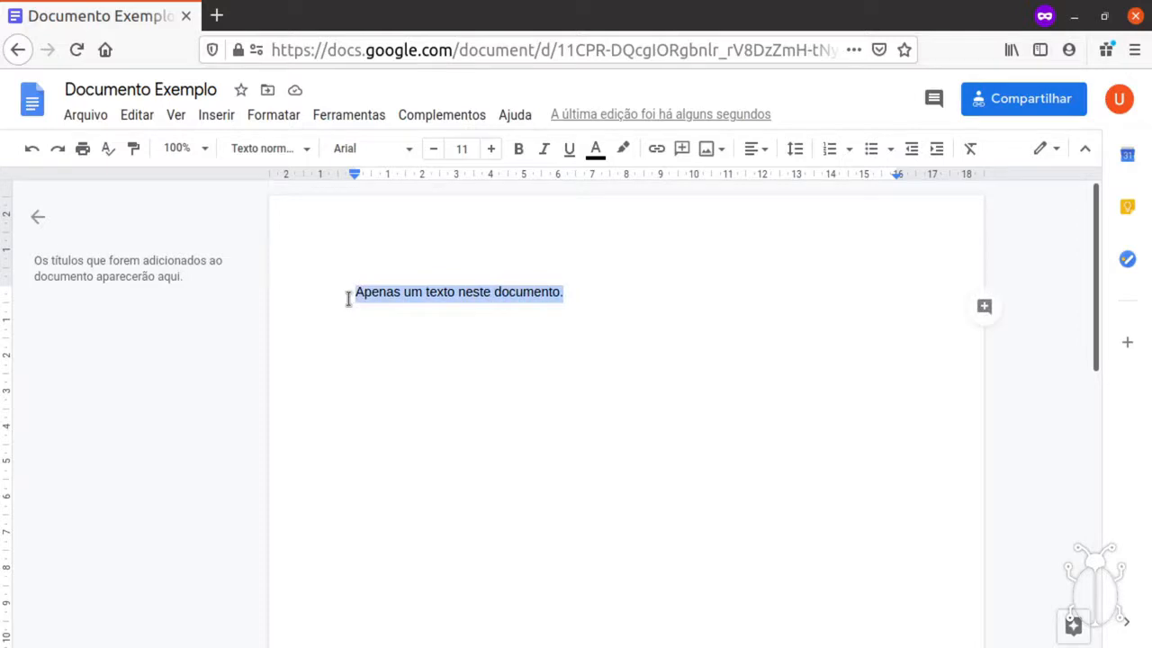
click(410, 153)
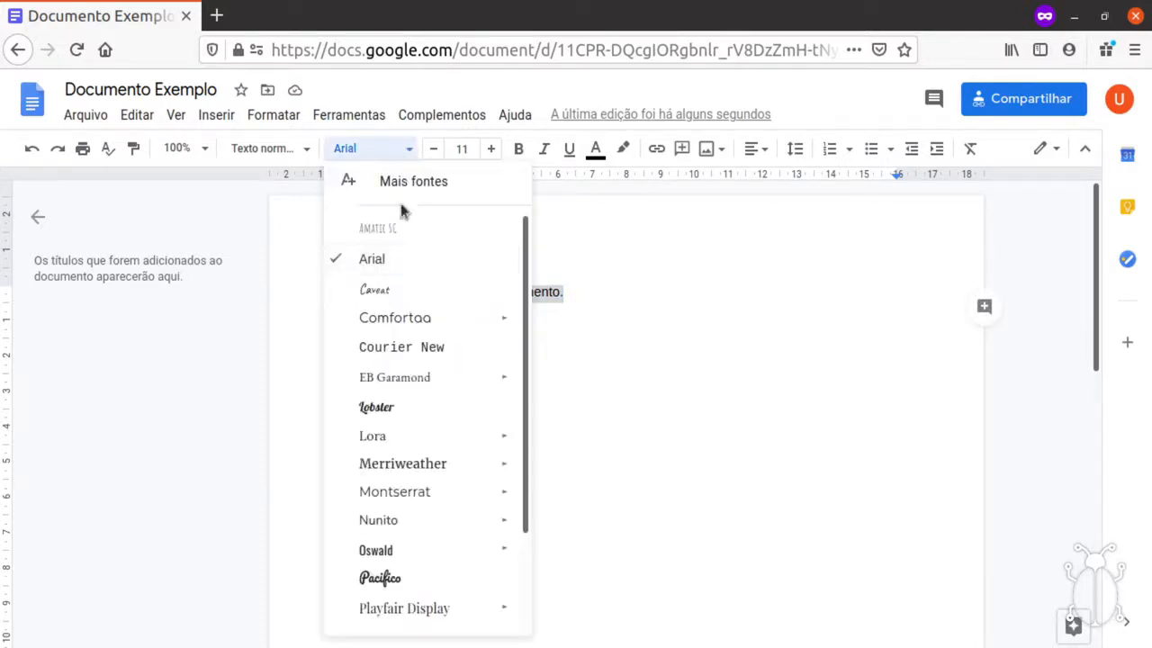
scroll(429, 424, down, 2)
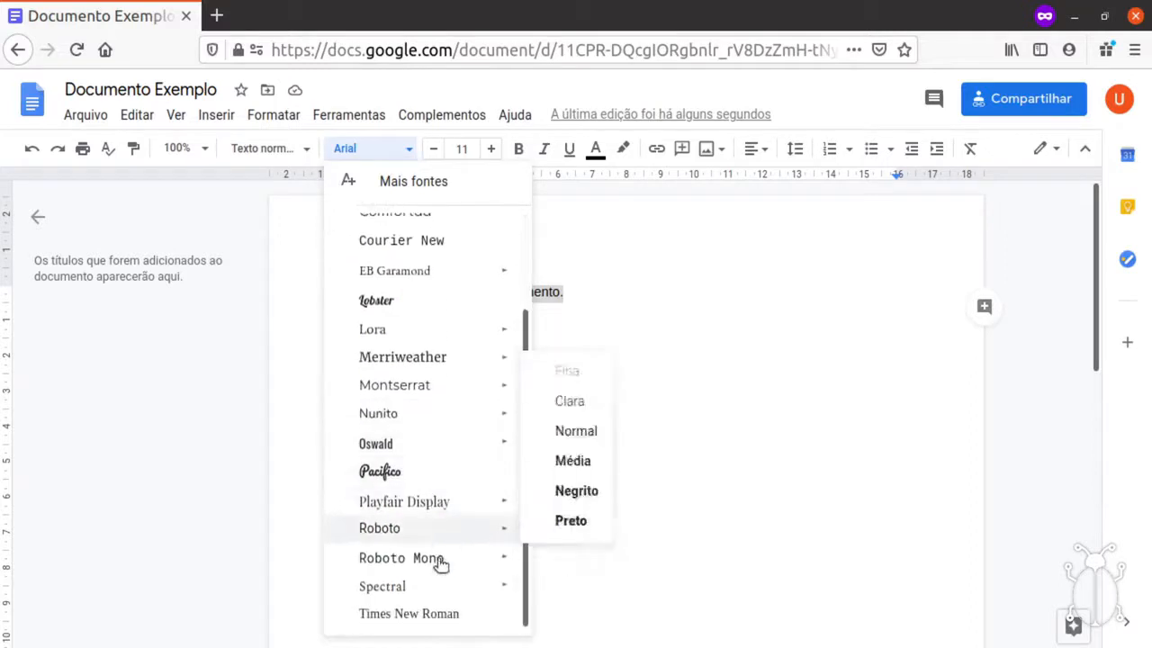
scroll(431, 614, up, 2)
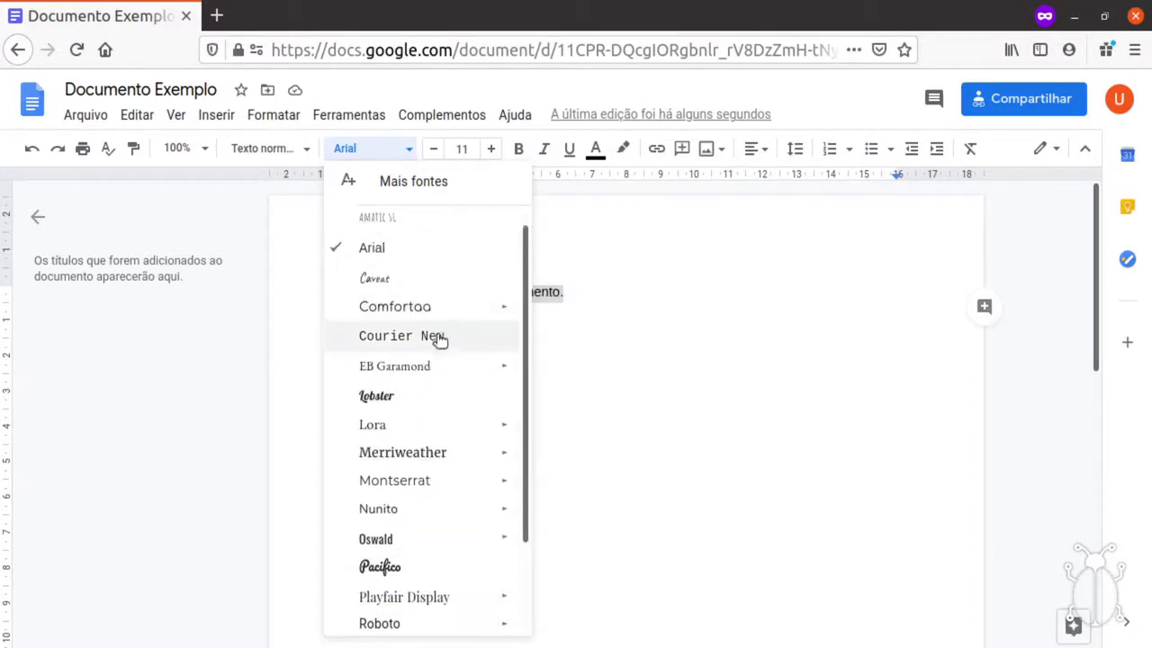
scroll(439, 346, down, 1)
scroll(445, 361, down, 2)
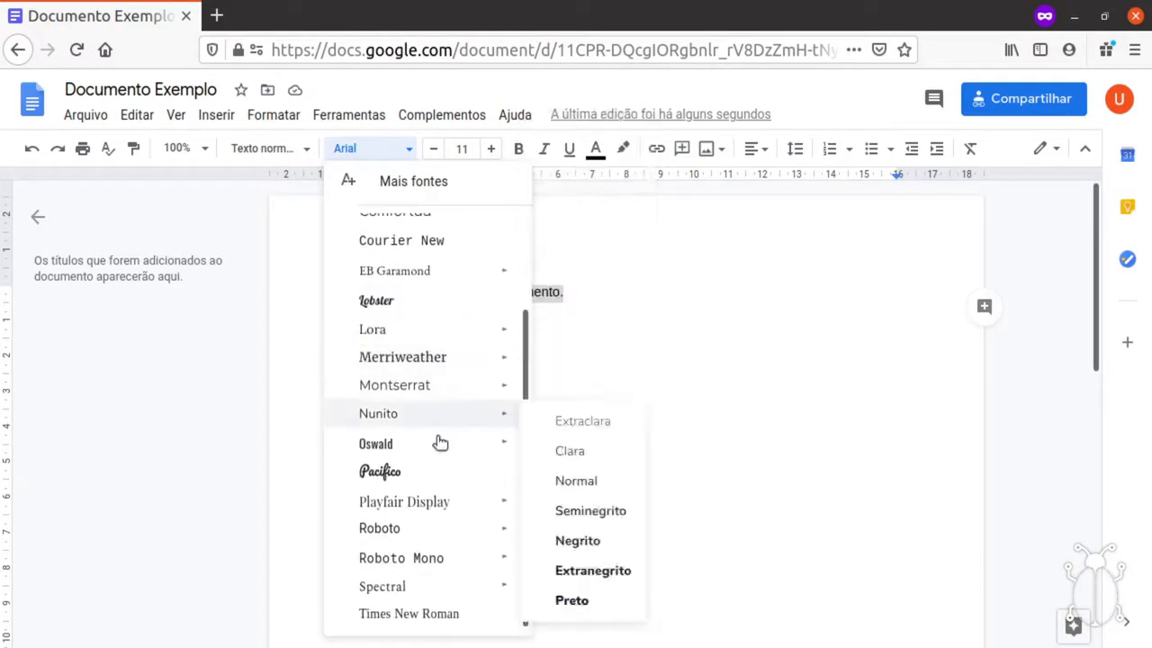
click(420, 621)
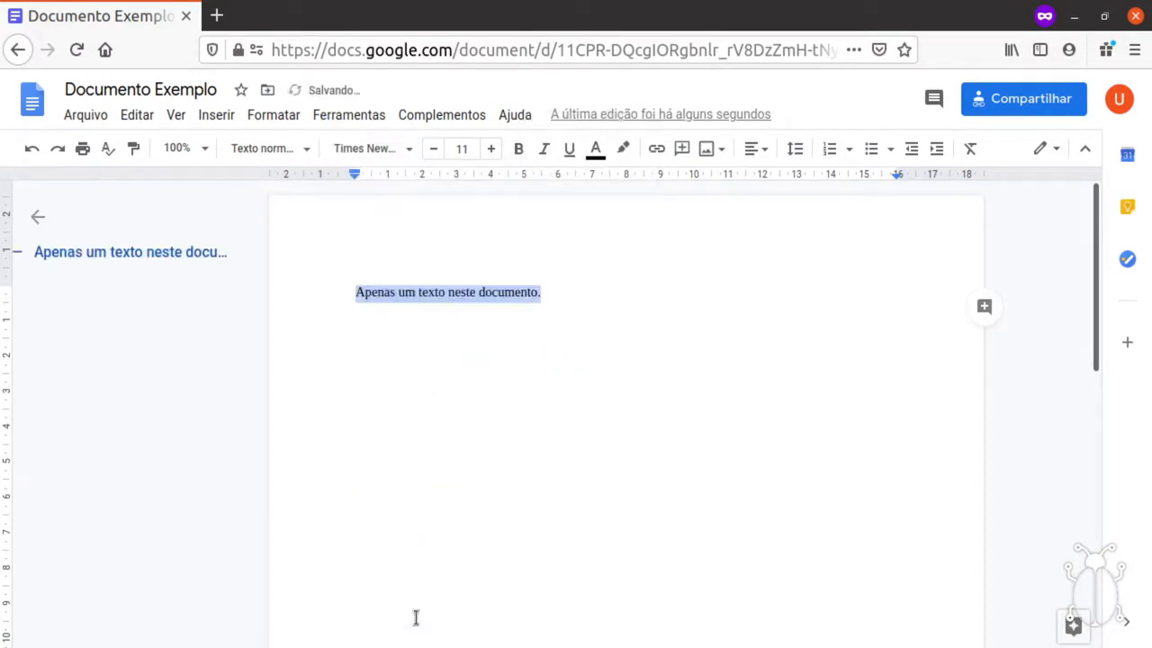
click(519, 296)
click(578, 296)
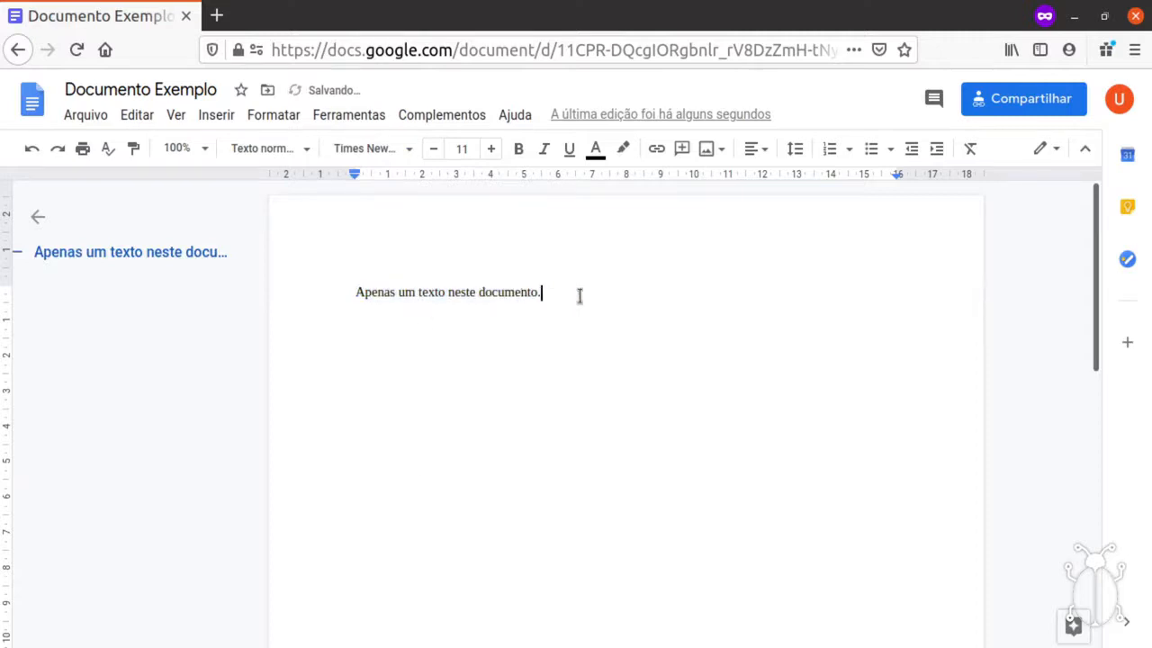
Reselect the sentence, try size 14, then settle on font size 12.
key(Home)
key(End)
drag(543, 293, 339, 287)
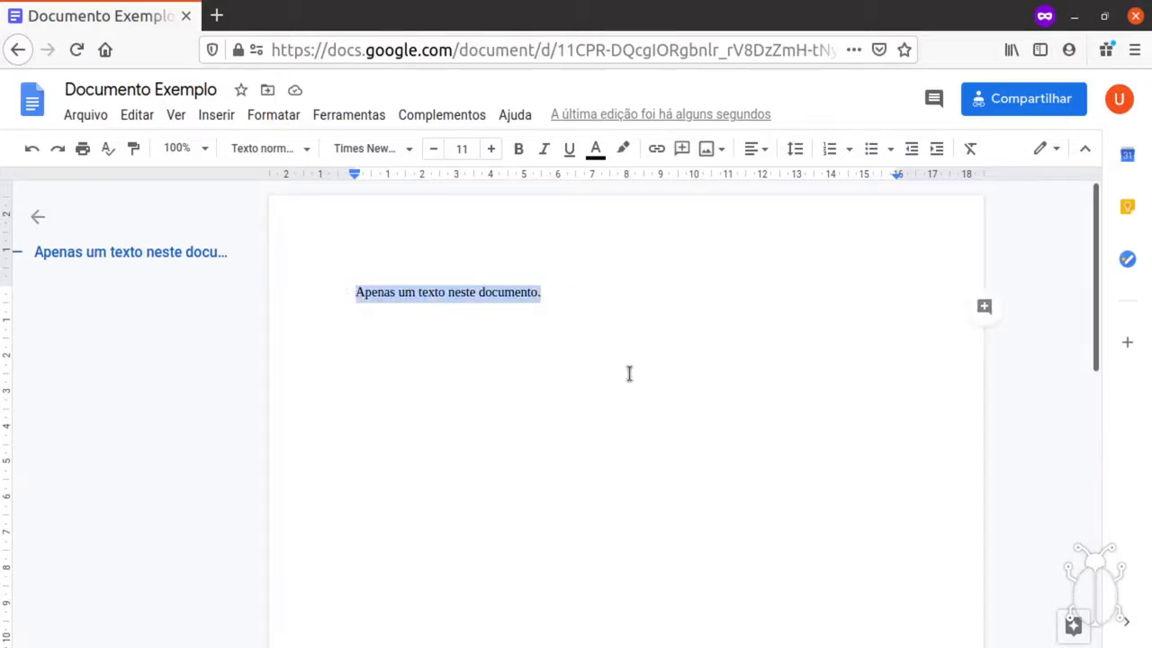
click(491, 149)
click(491, 149)
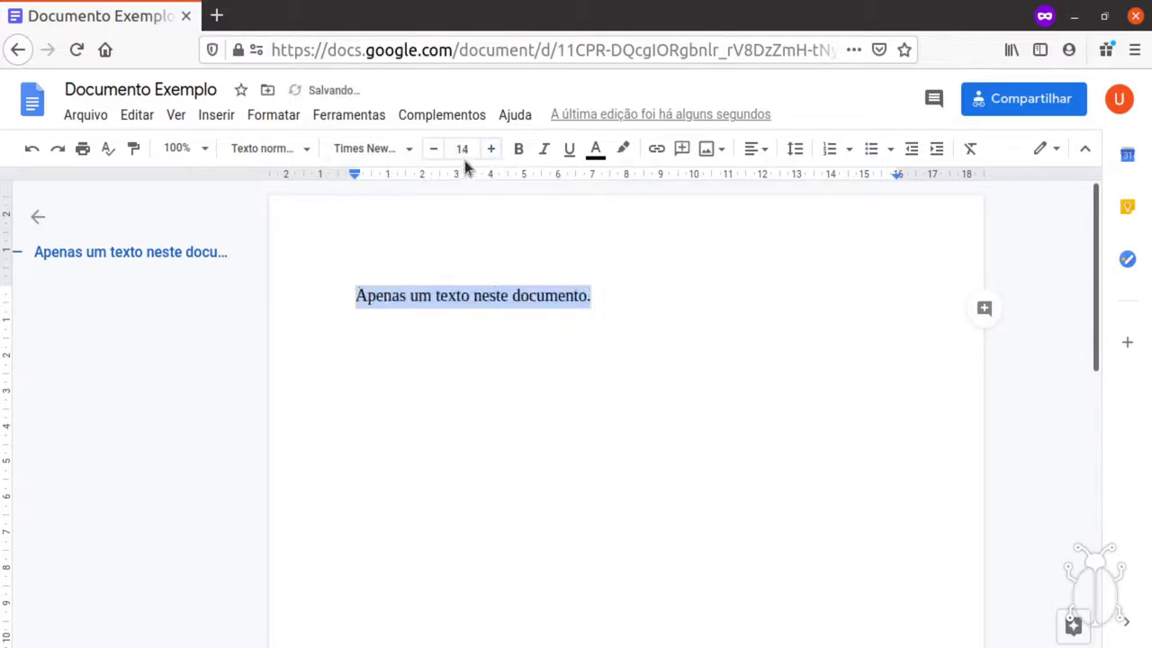
click(436, 150)
click(436, 149)
click(454, 149)
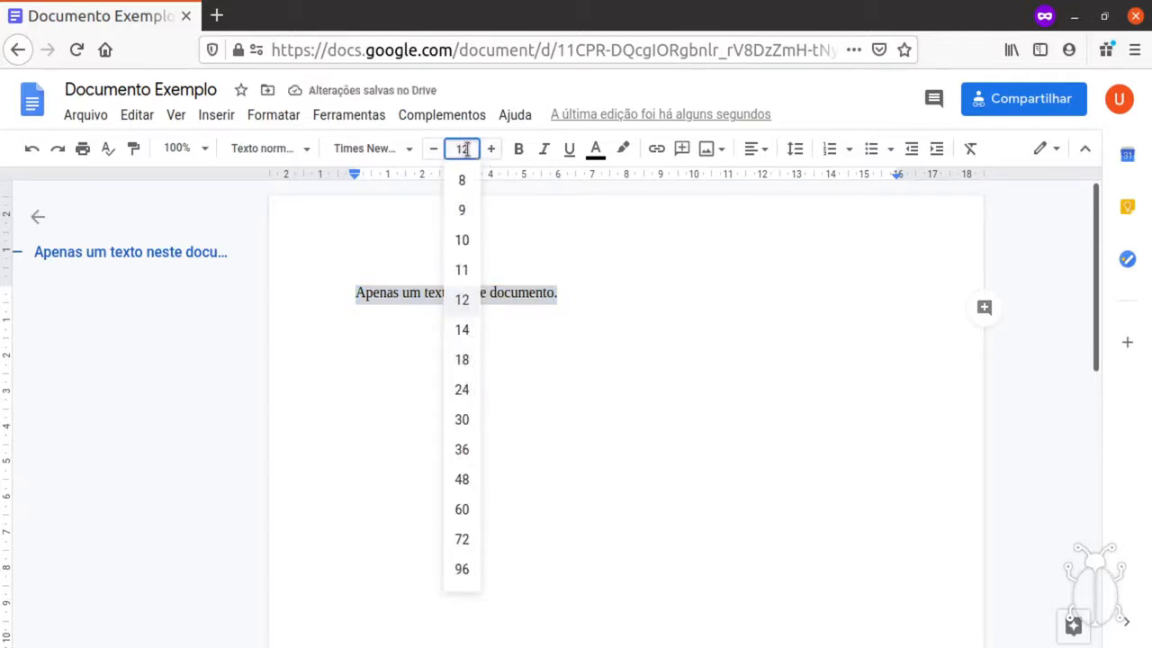
key(Return)
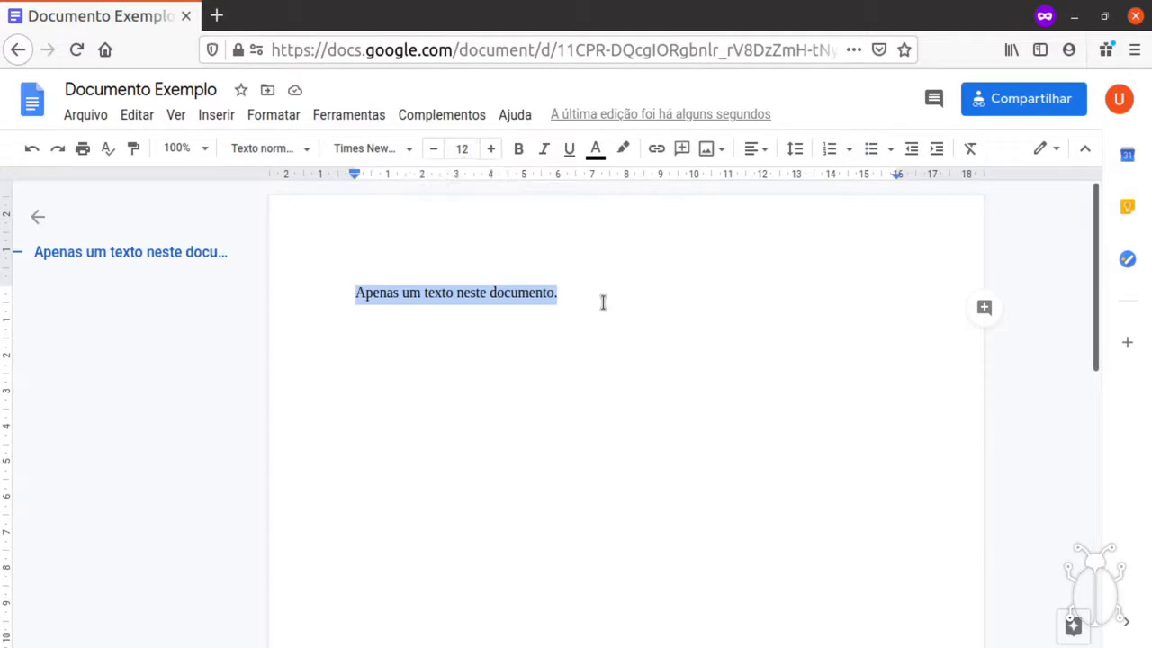
click(520, 150)
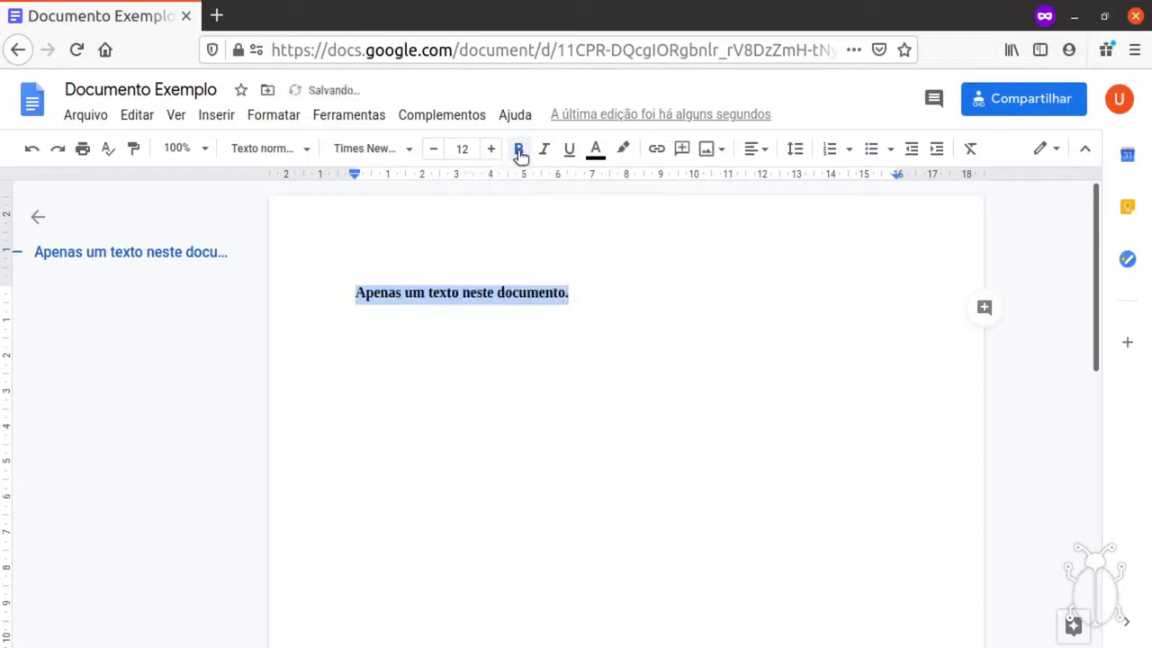
click(520, 153)
click(545, 153)
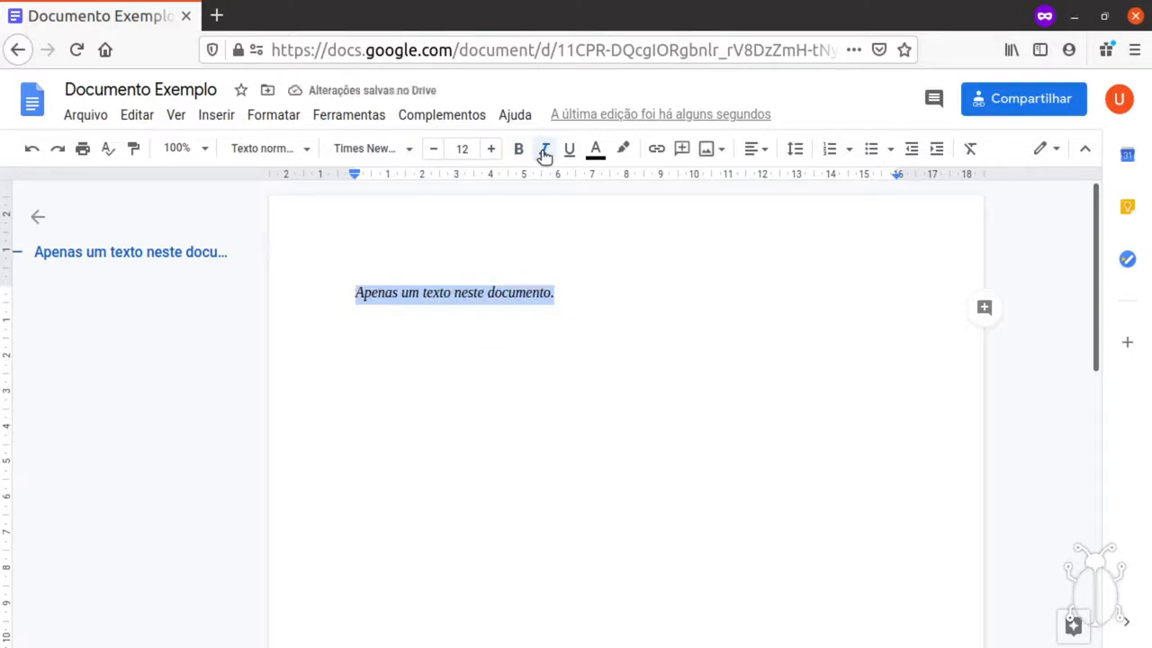
click(545, 153)
click(569, 151)
click(570, 151)
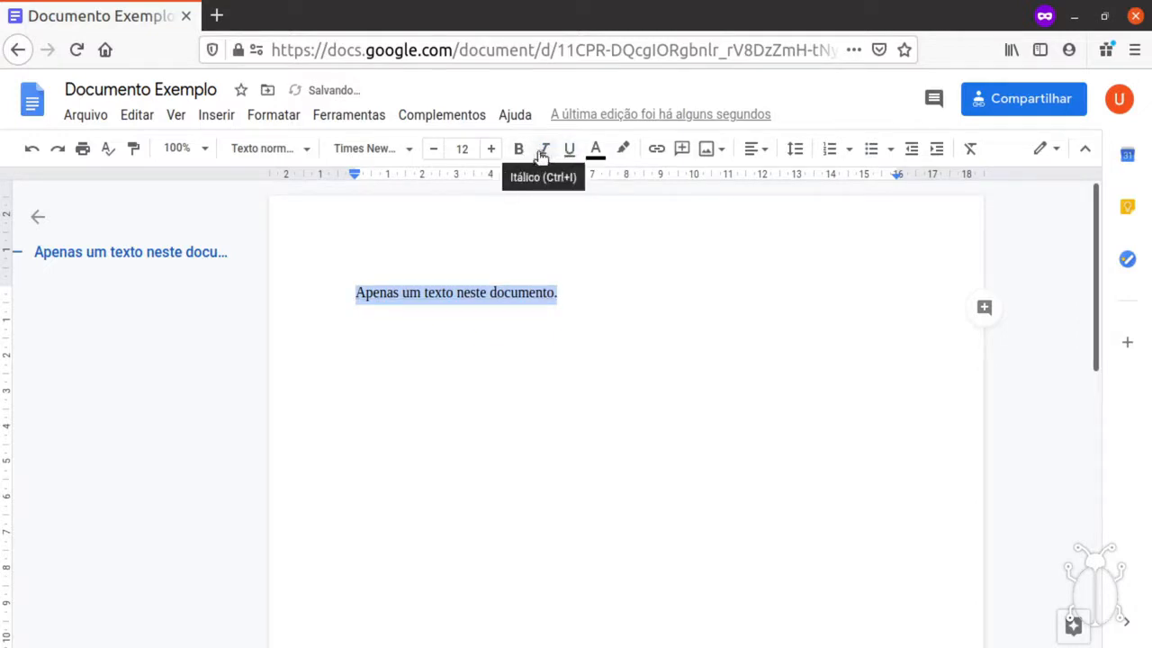
click(524, 152)
click(546, 152)
click(570, 152)
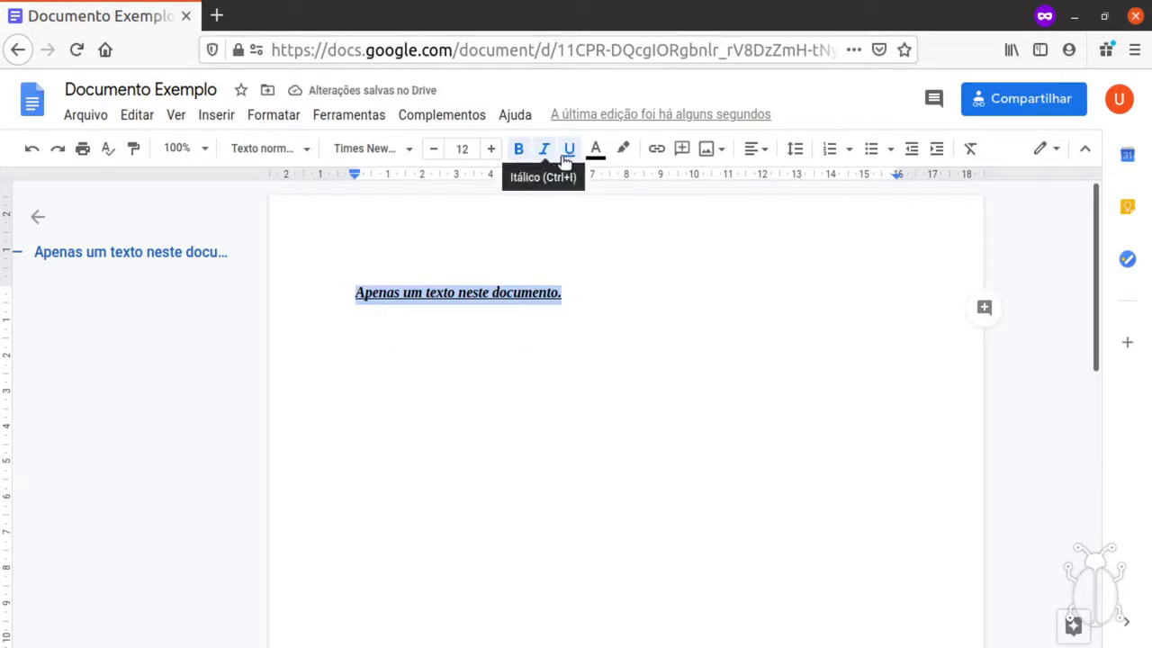
click(546, 153)
click(571, 152)
click(520, 151)
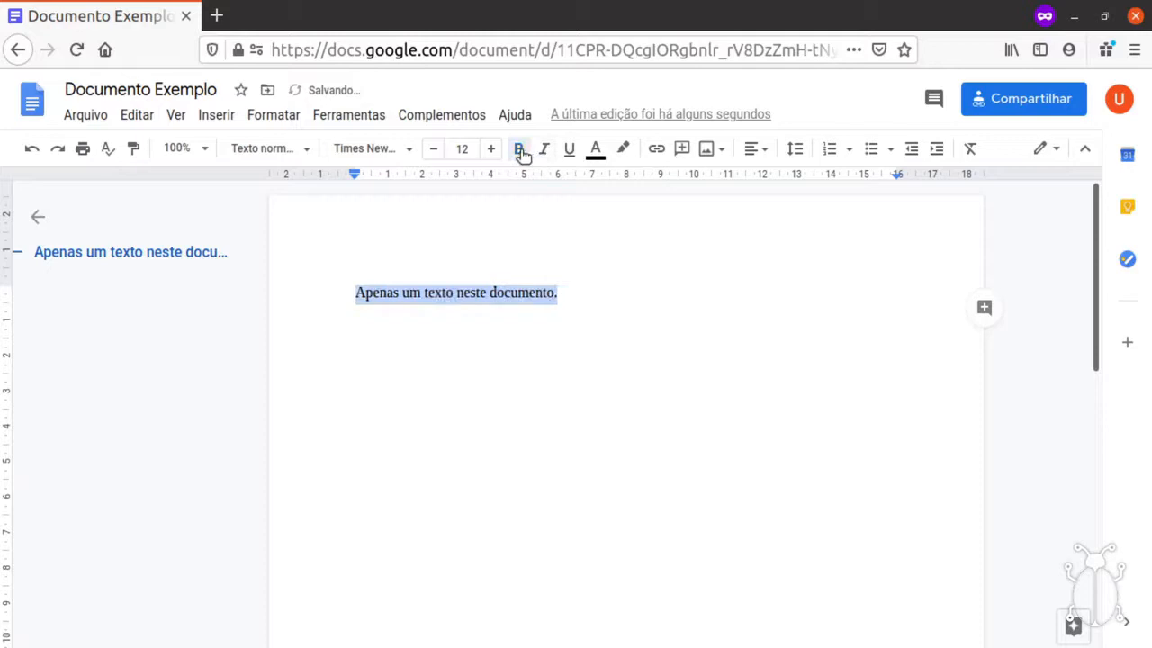
click(597, 153)
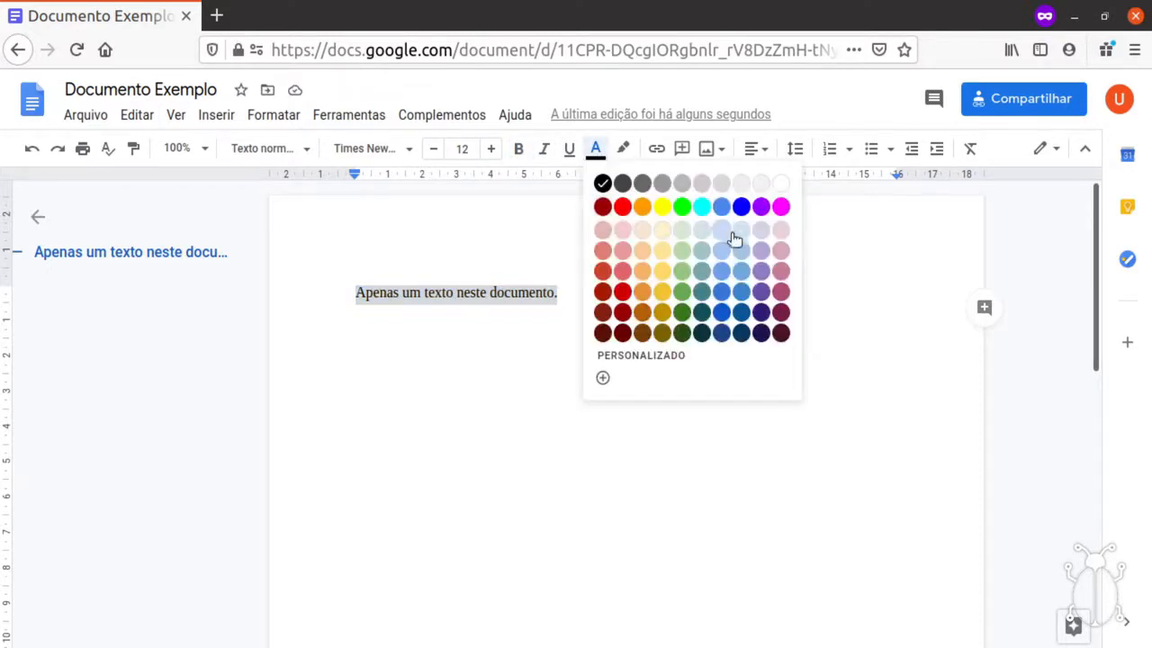
click(621, 207)
click(596, 149)
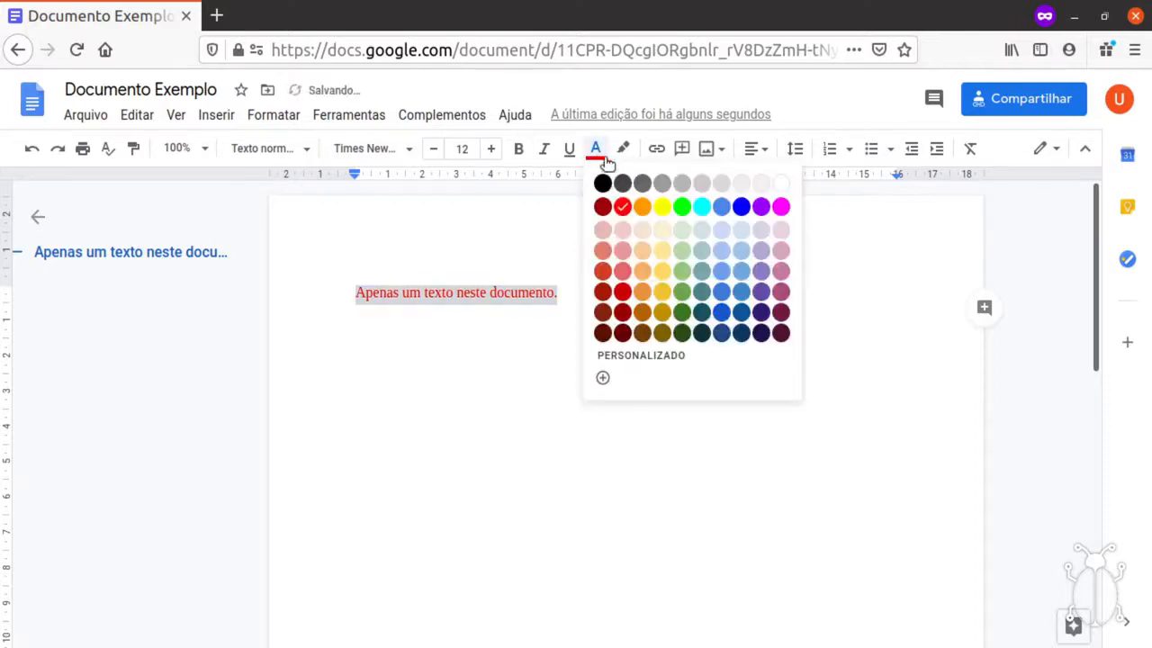
click(602, 184)
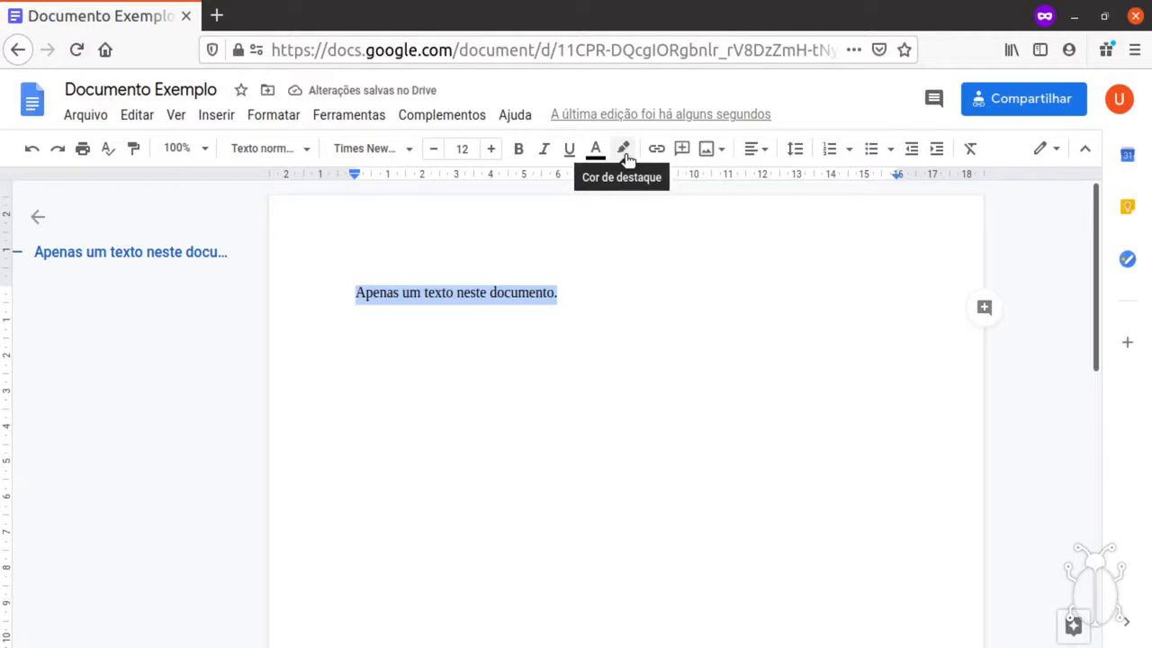
click(623, 150)
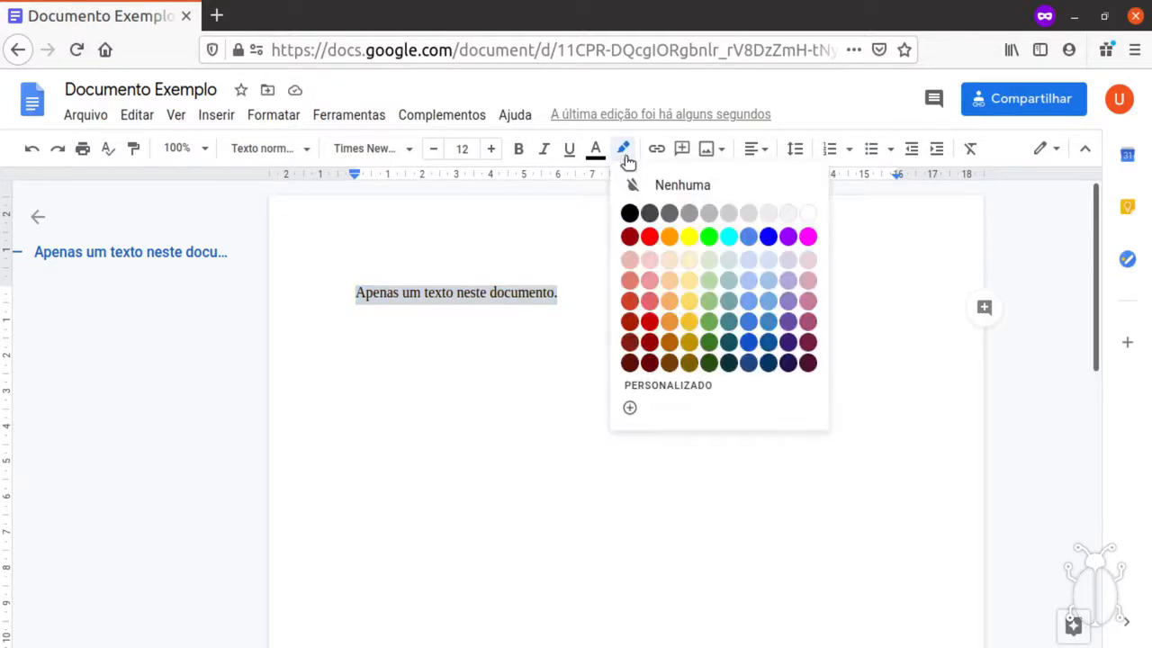
click(690, 237)
click(625, 298)
drag(571, 294, 350, 304)
click(623, 148)
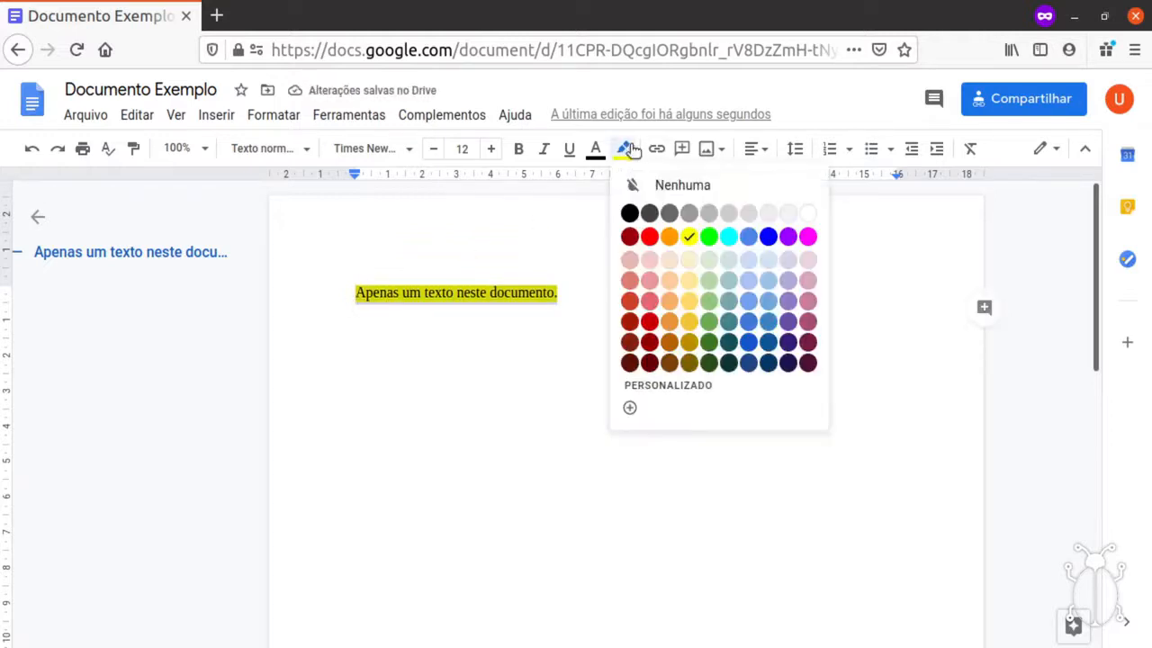
click(709, 237)
click(639, 303)
drag(583, 290, 351, 300)
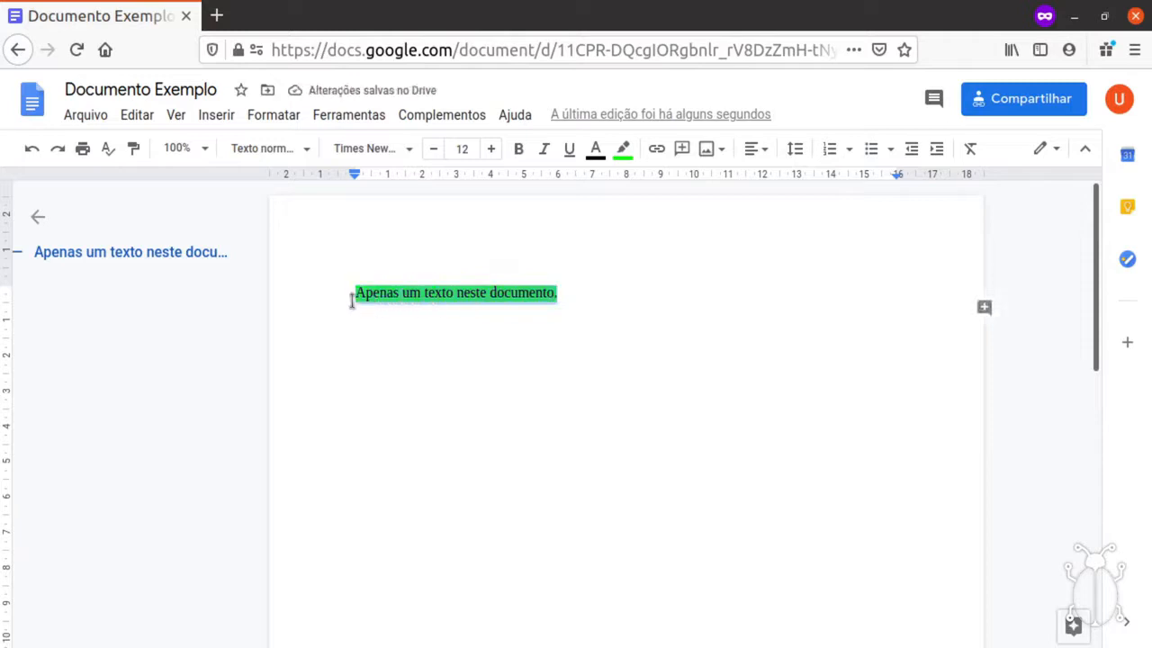
click(625, 148)
click(663, 185)
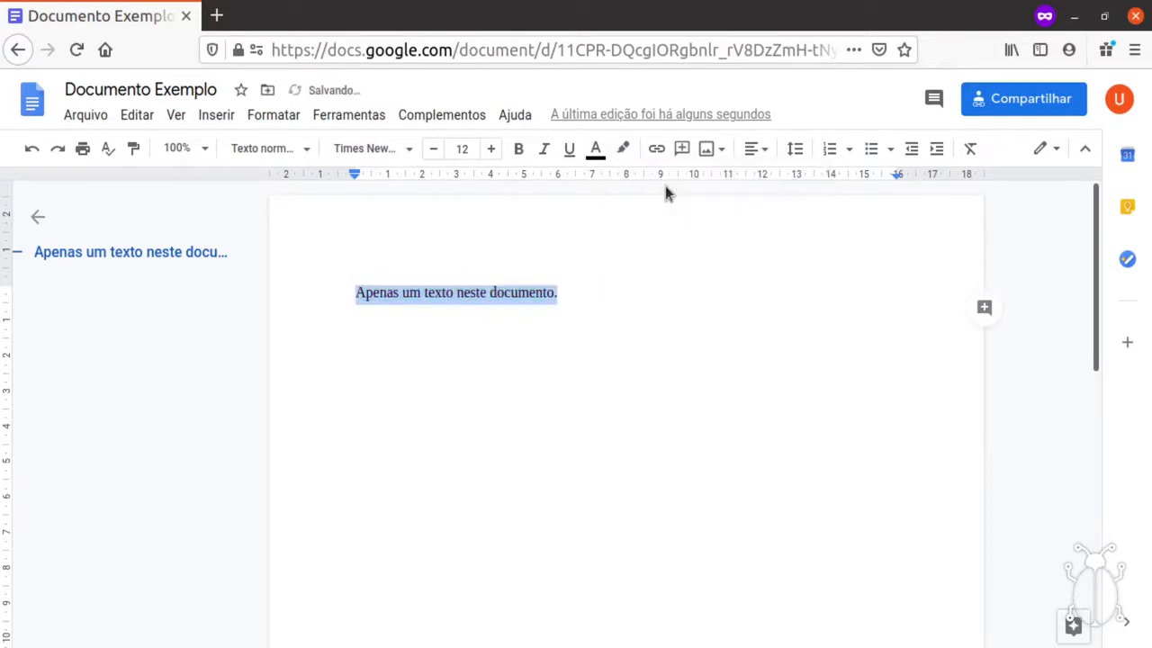
click(591, 320)
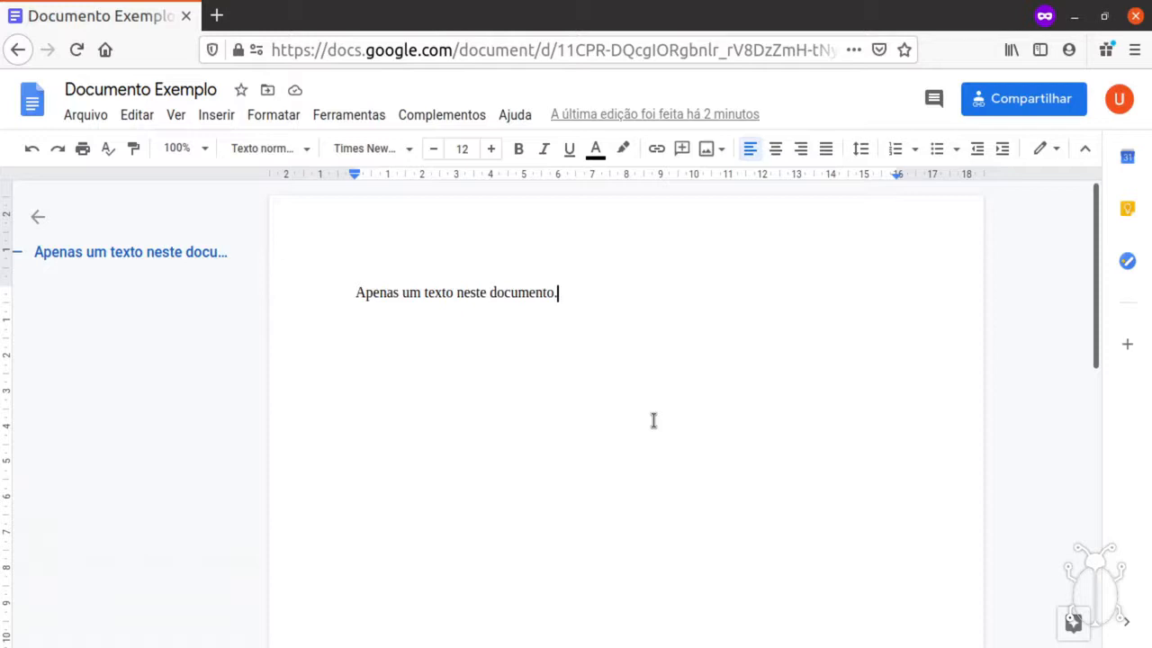
click(775, 151)
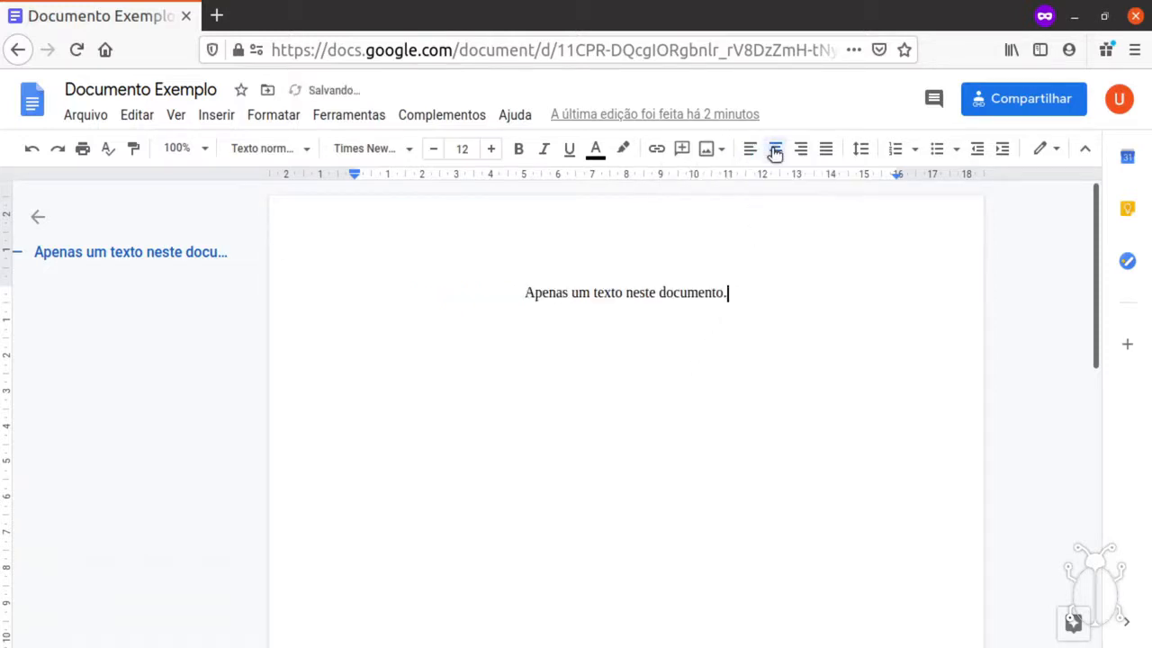
click(799, 151)
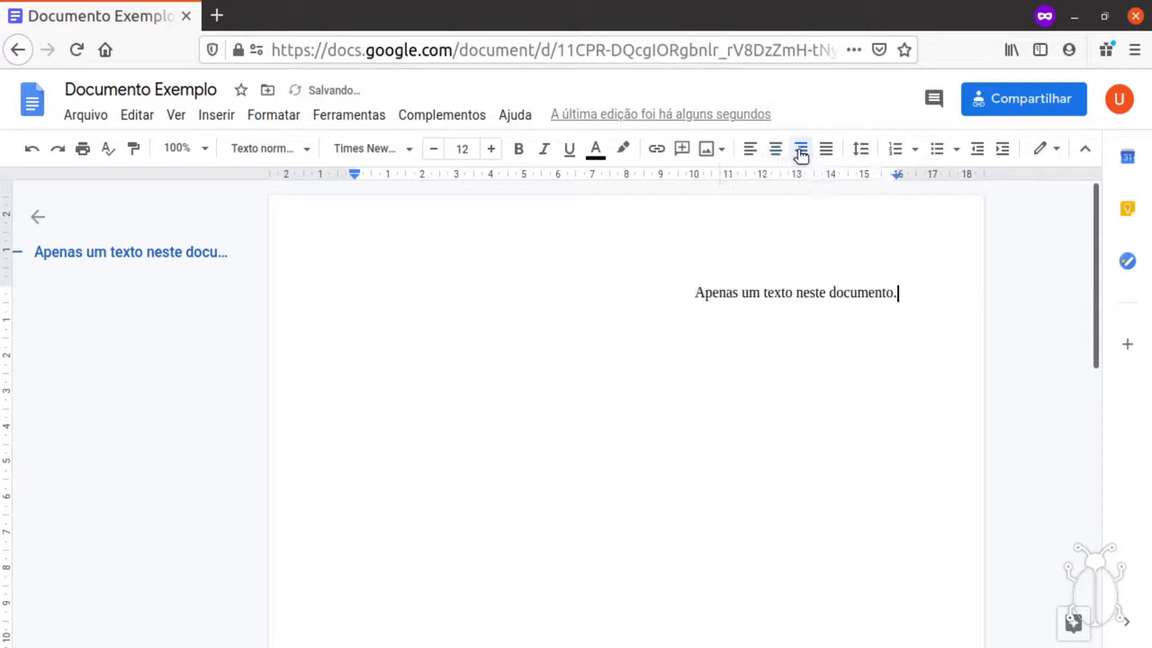
click(826, 151)
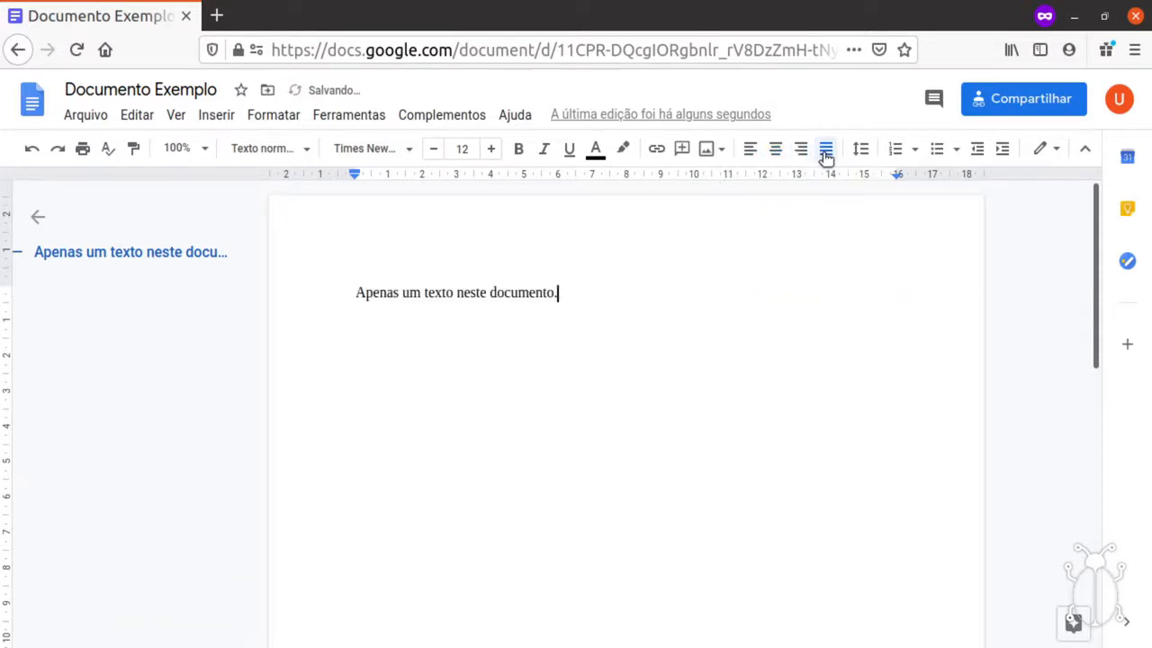
click(752, 153)
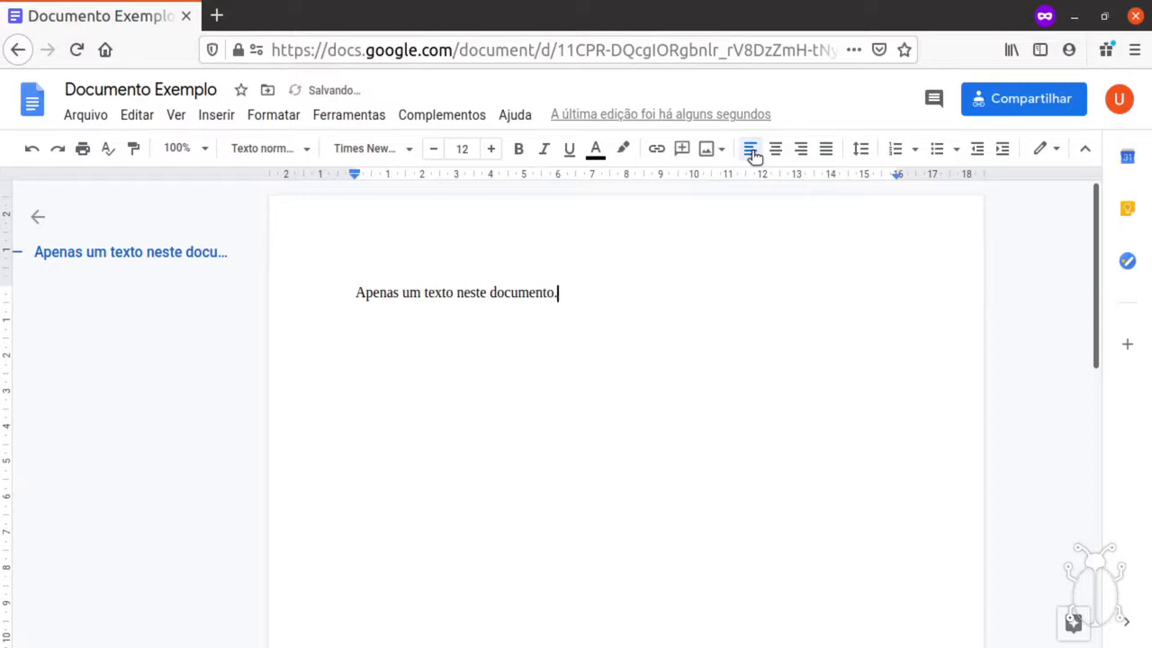
key(Home)
Replace the line with a 'Resumo' heading and a duplicated filler paragraph below it.
key(shift+End)
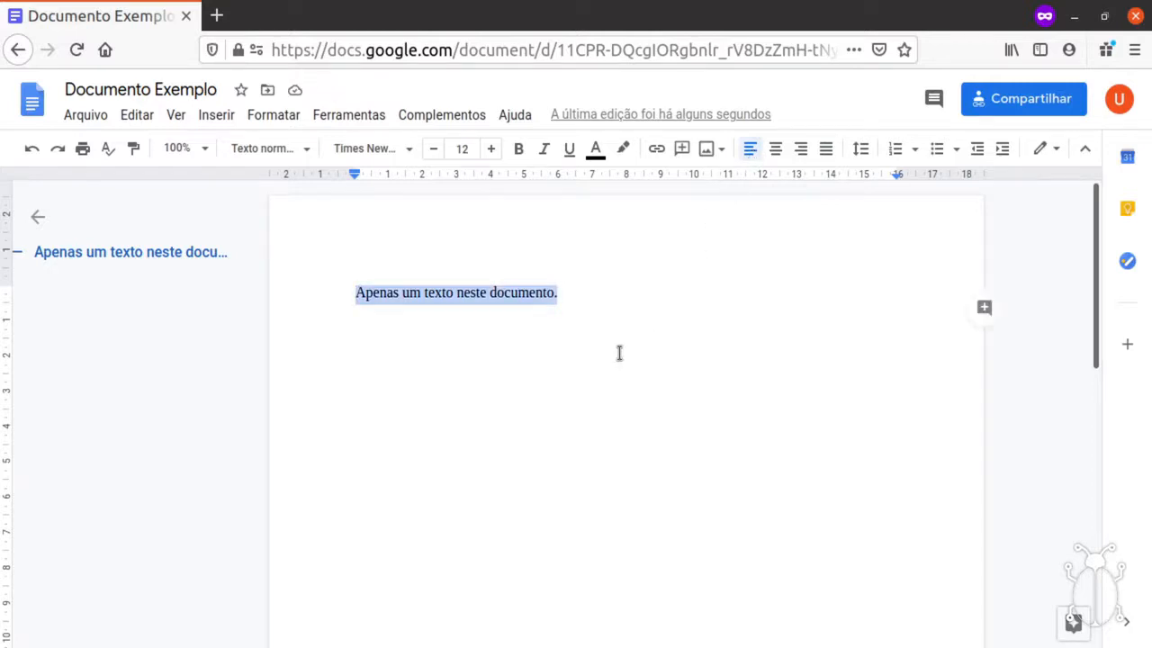
text(Re)
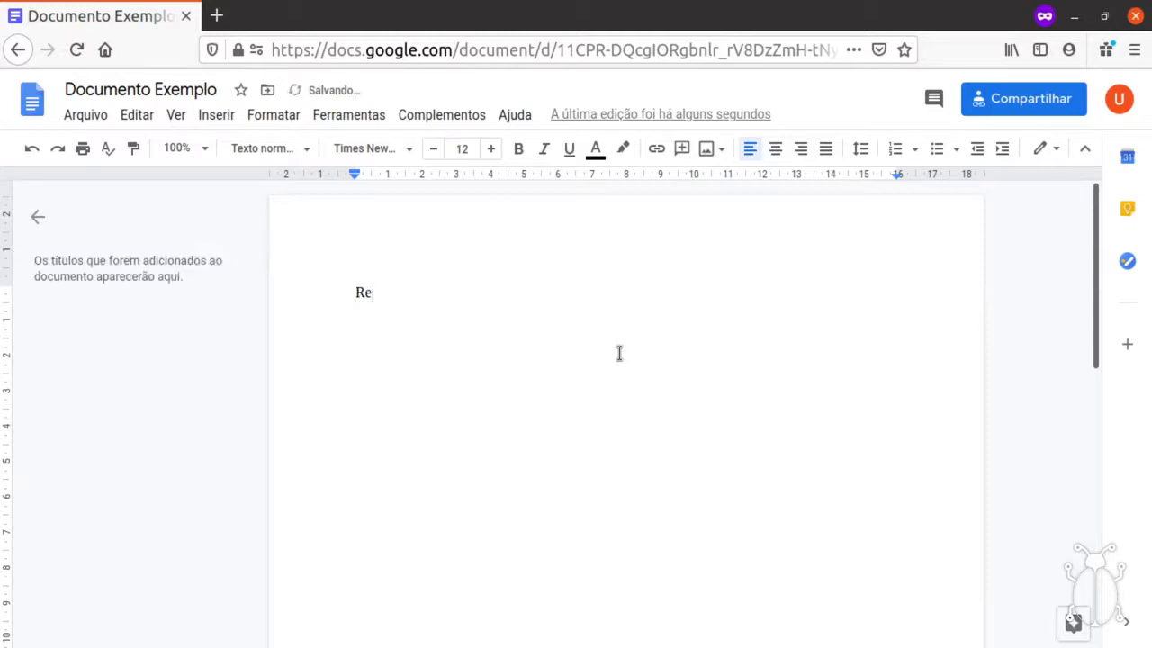
text(sumo)
key(Return)
key(Return)
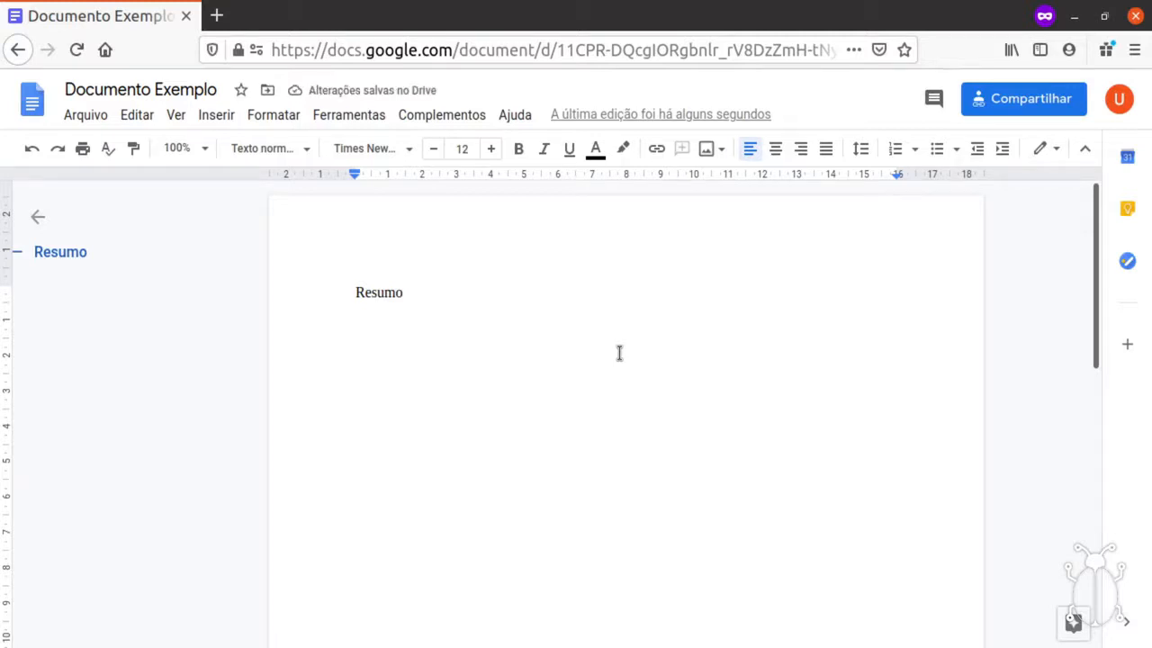
text(bla bla bl)
text(asdkajsdka djasldkjaslkdjasl dlas)
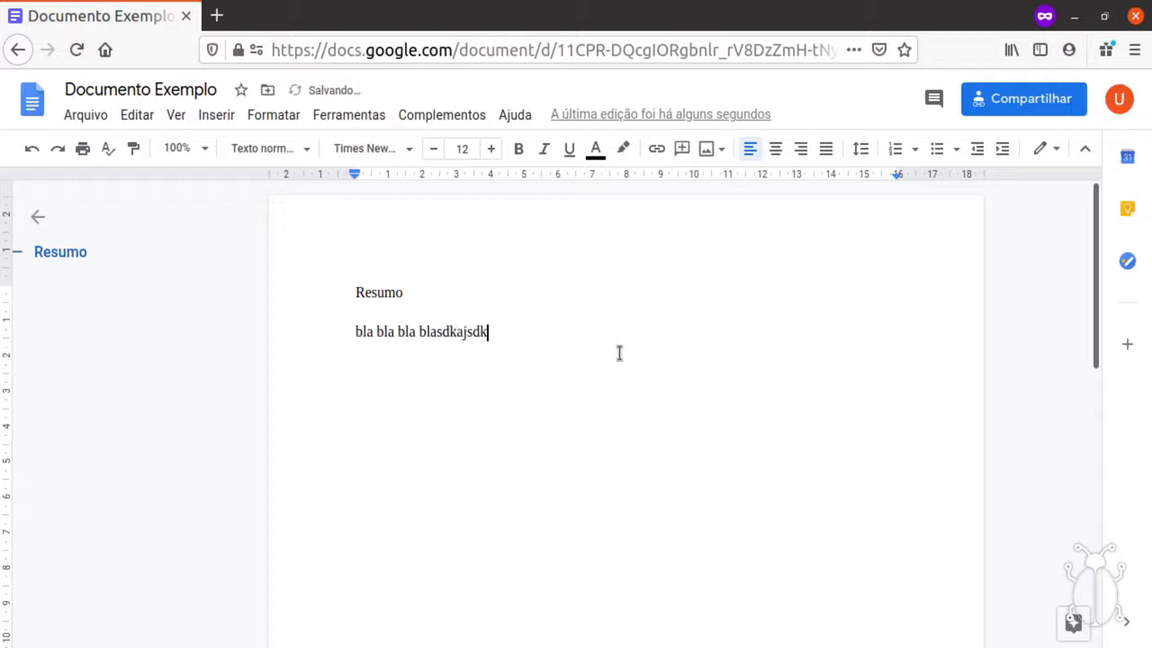
key(shift+Home)
key(ctrl+c)
key(End)
key(ctrl+v)
key(ctrl+v)
key(ctrl+v)
key(ctrl+v)
key(ctrl+v)
key(ctrl+v)
key(ctrl+v)
key(ctrl+v)
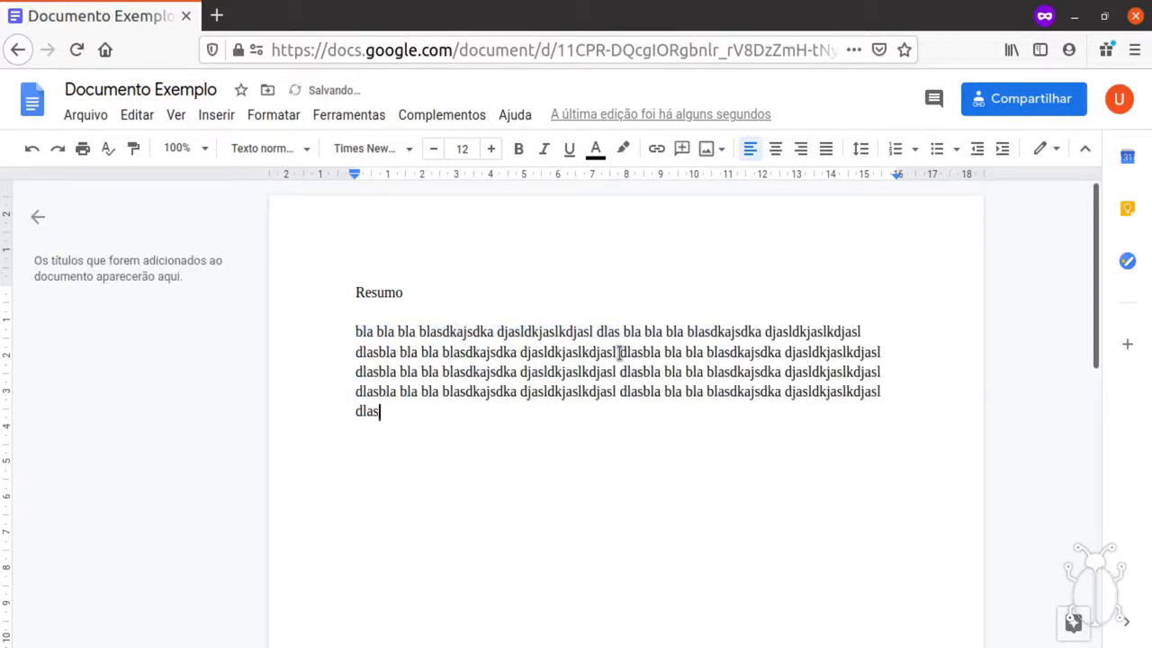
Add an 'Introdução' heading followed by a pasted filler paragraph ending in a period.
key(Return)
key(Return)
text(Introdução)
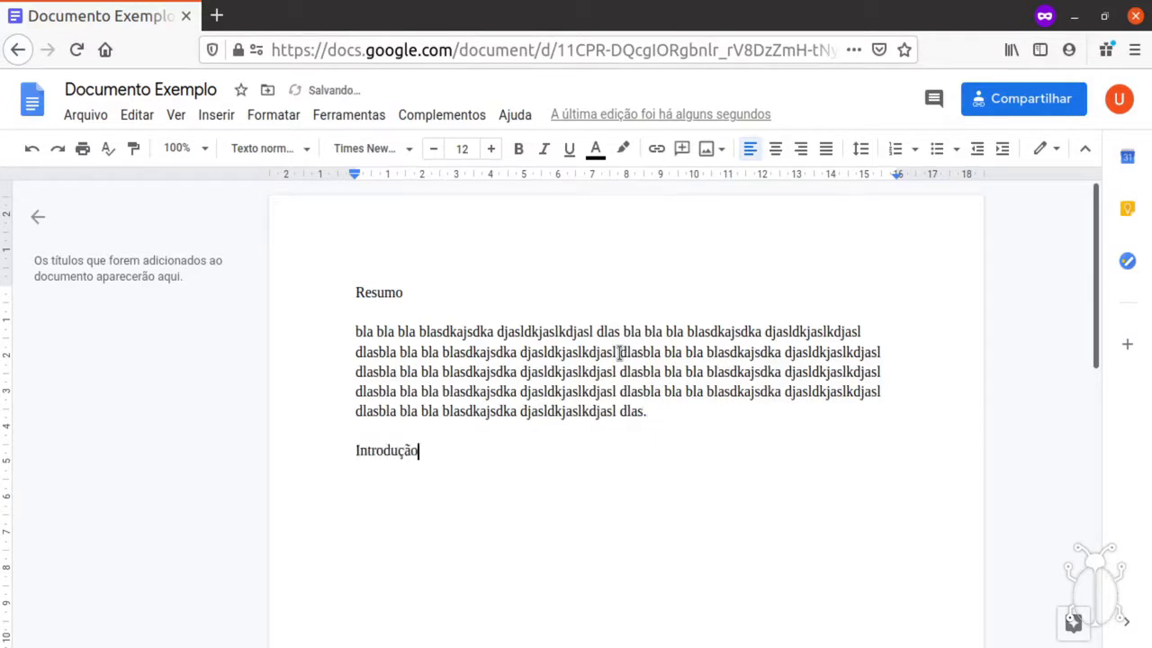
key(Return)
key(Return)
key(ctrl+v)
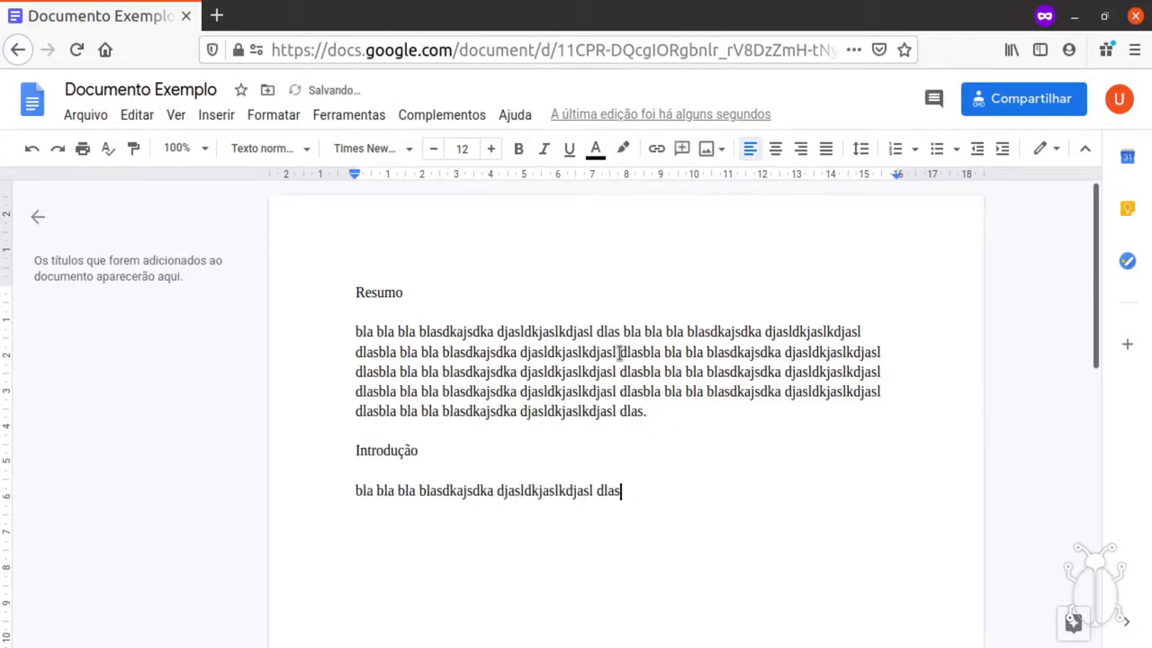
key(ctrl+v)
key(ctrl+v)
key(ctrl+v)
key(ctrl+v)
key(ctrl+v)
key(ctrl+v)
key(ctrl+v)
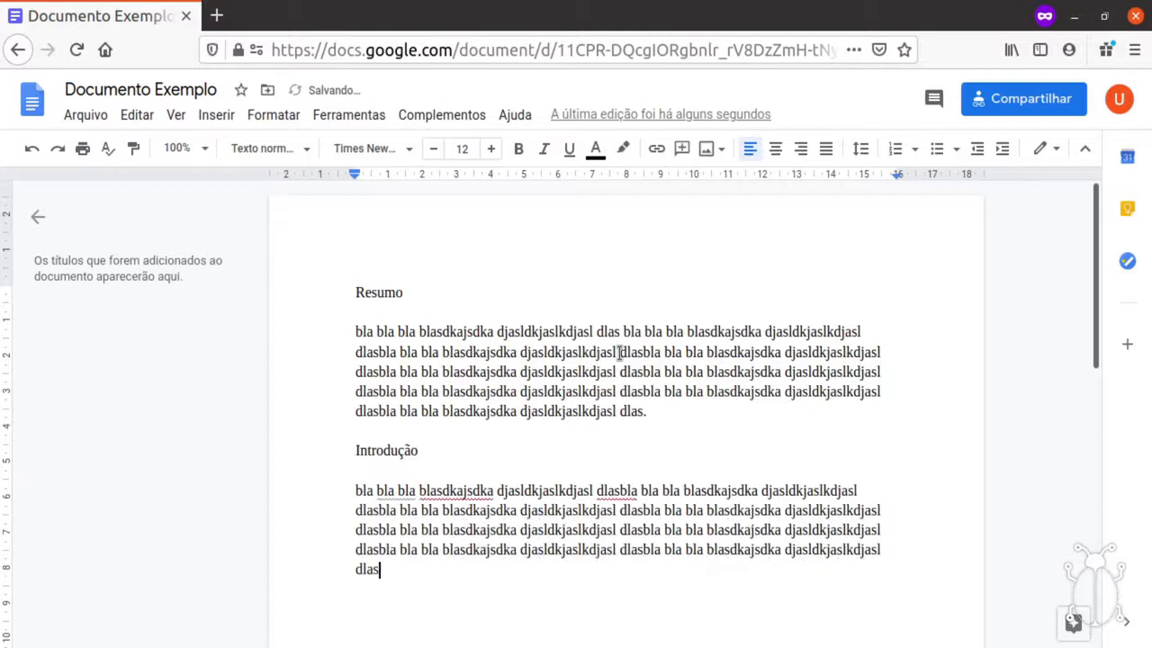
key(ctrl+v)
text(.)
Add a '...' line after the Introdução paragraph.
scroll(785, 405, down, 1)
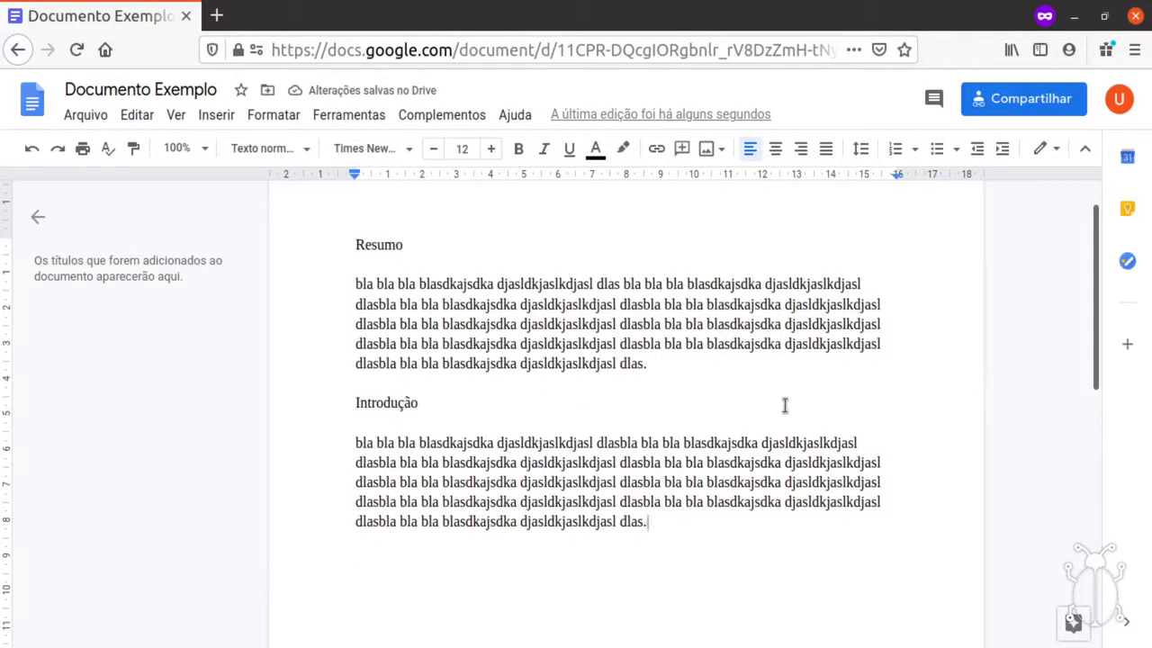
key(Return)
text(...)
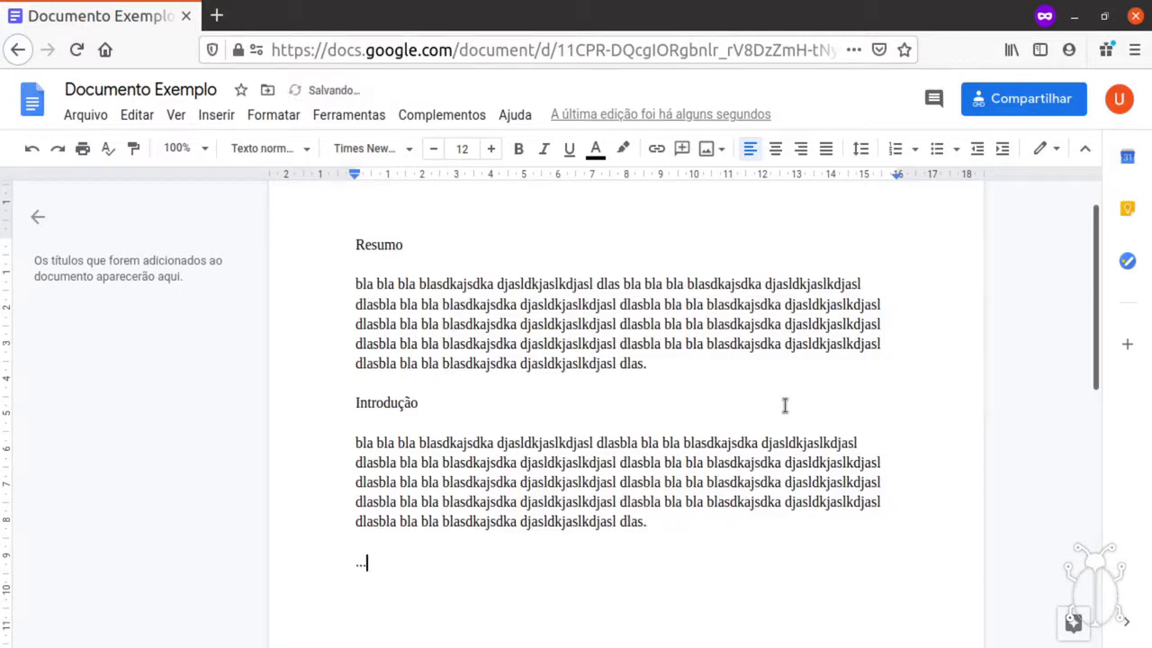
click(378, 448)
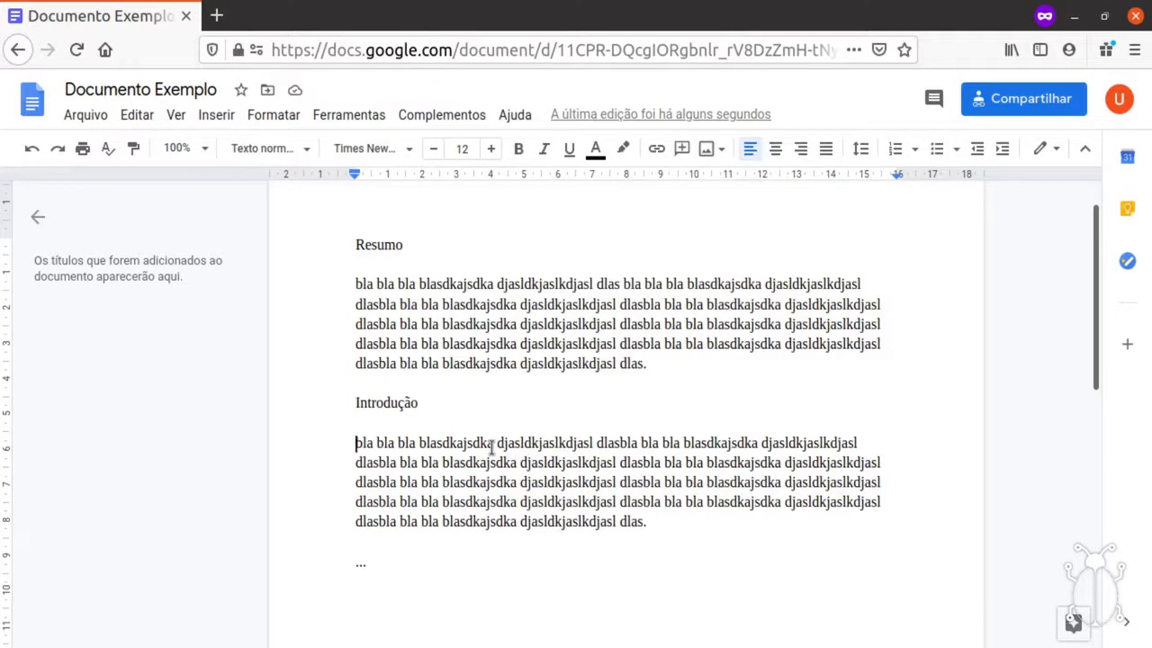
Indent the Introdução paragraph's first line, and undo a trial indent on the Resumo paragraph.
key(Tab)
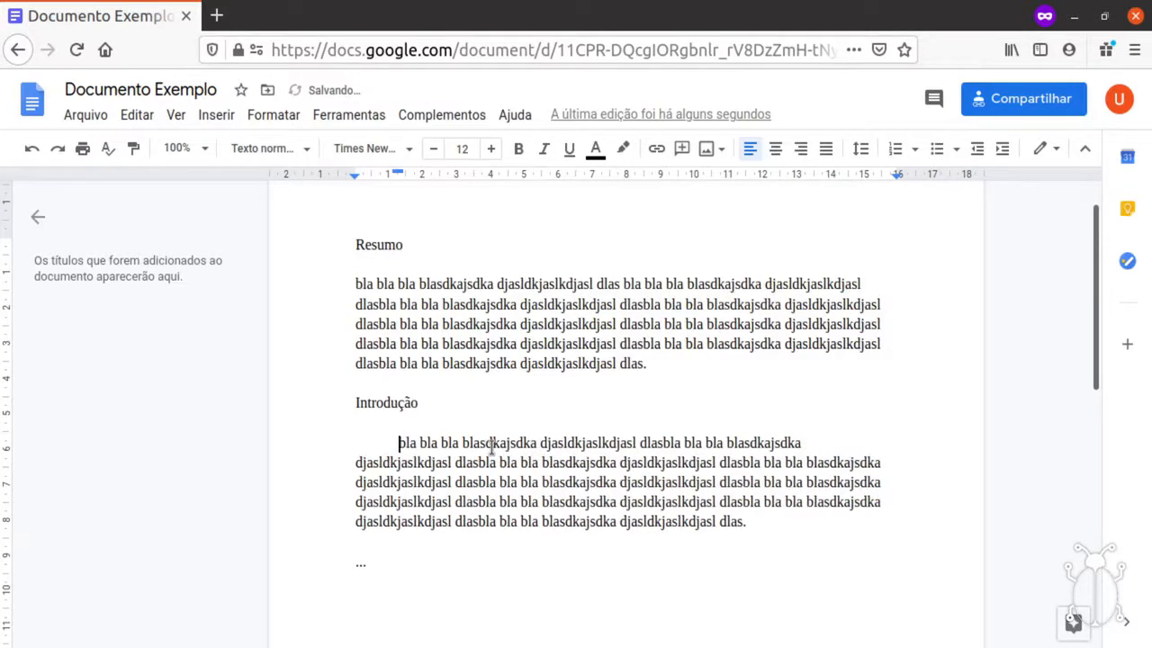
click(480, 285)
key(Tab)
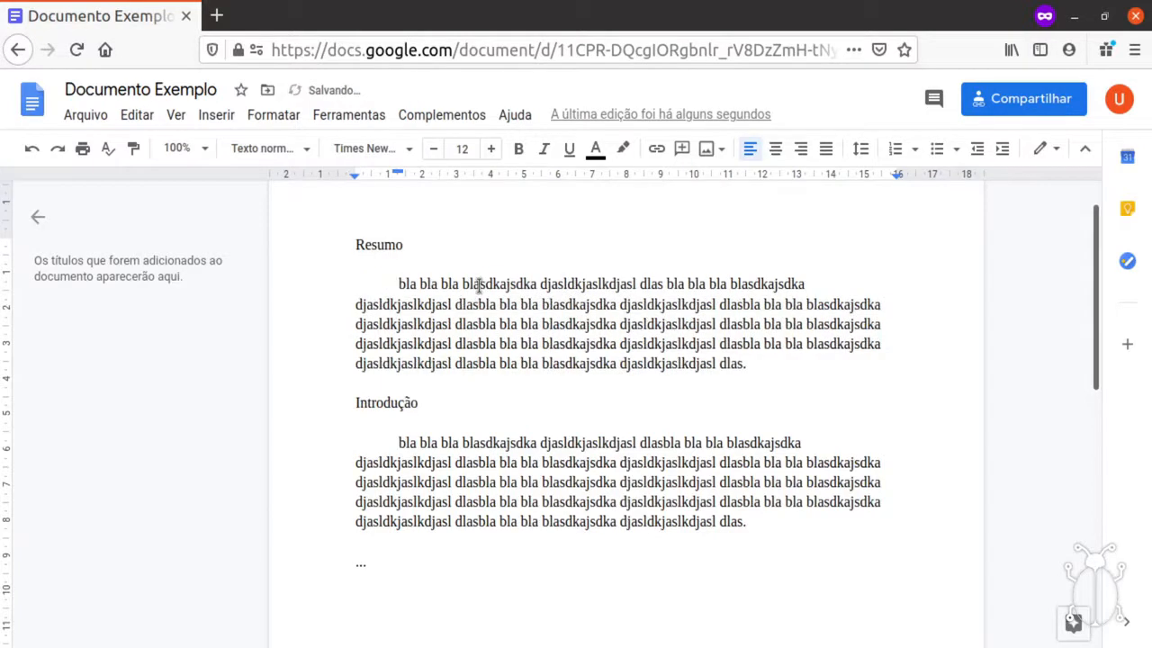
scroll(540, 392, up, 1)
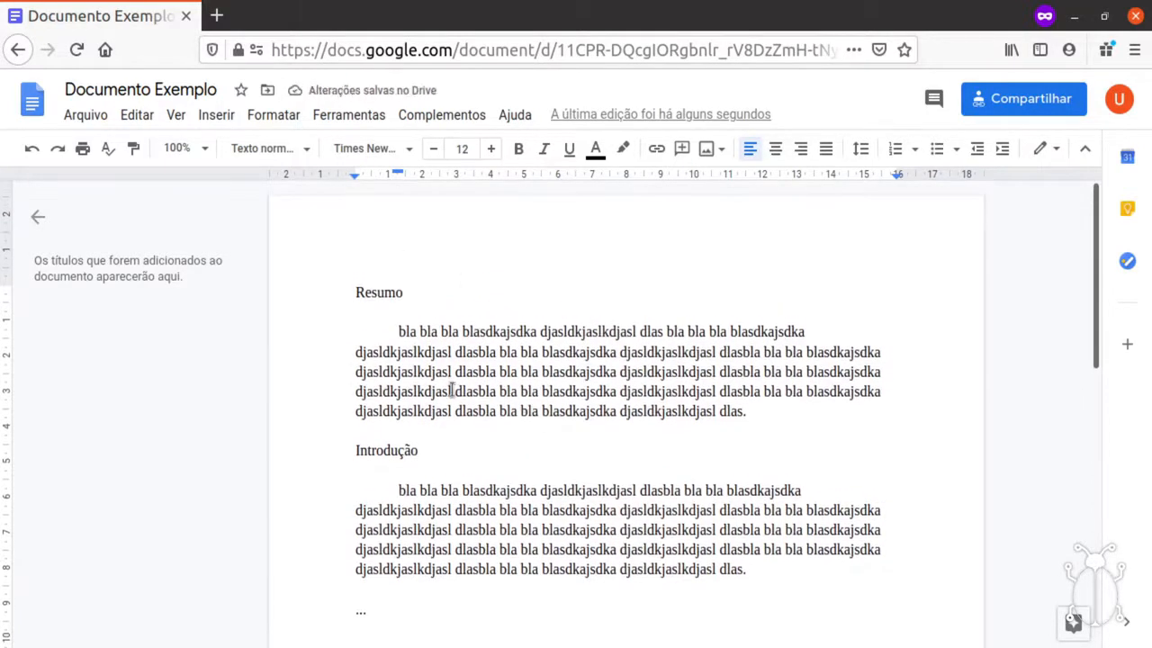
key(BackSpace)
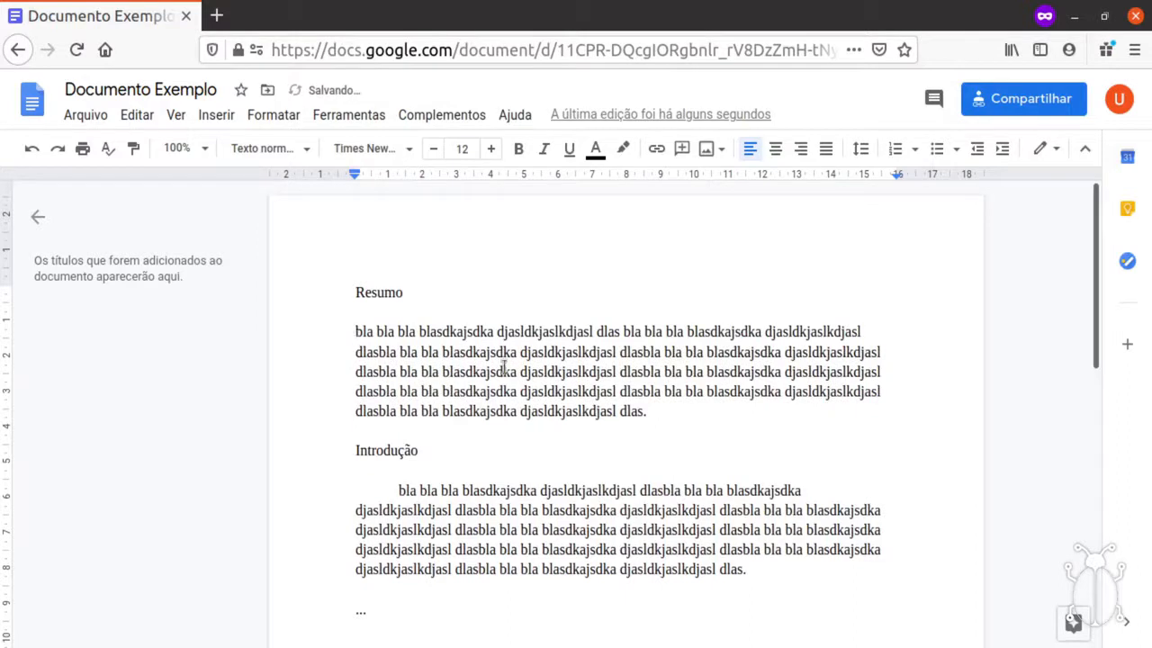
Select the word Resumo in the heading.
click(795, 573)
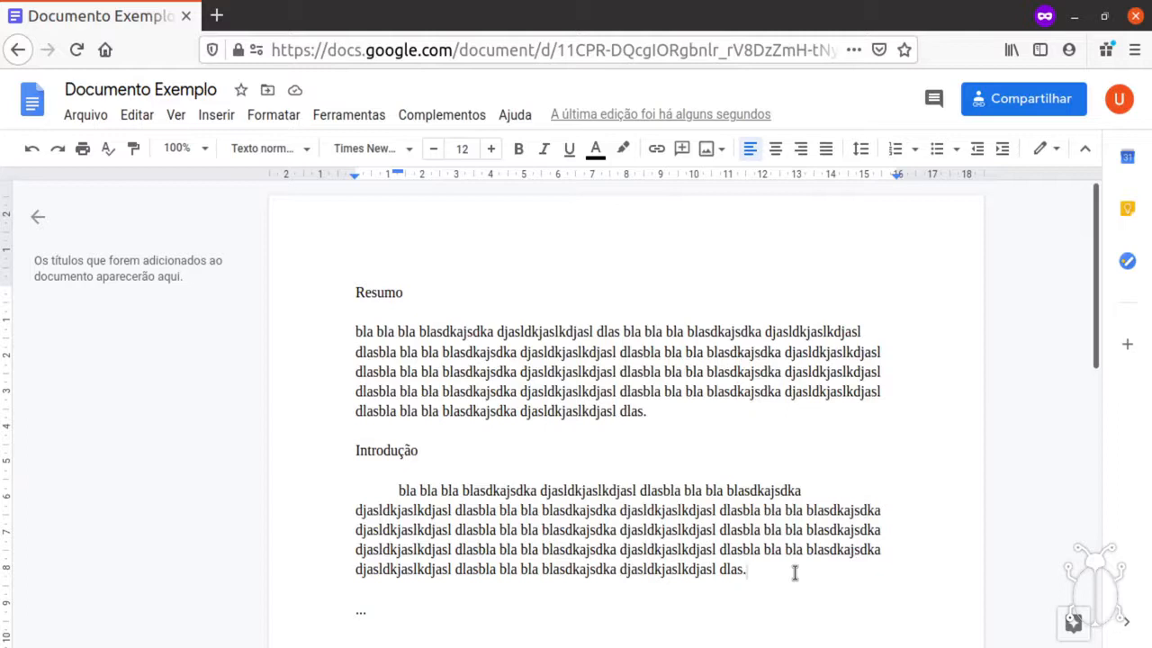
click(356, 292)
click(440, 292)
double_click(440, 292)
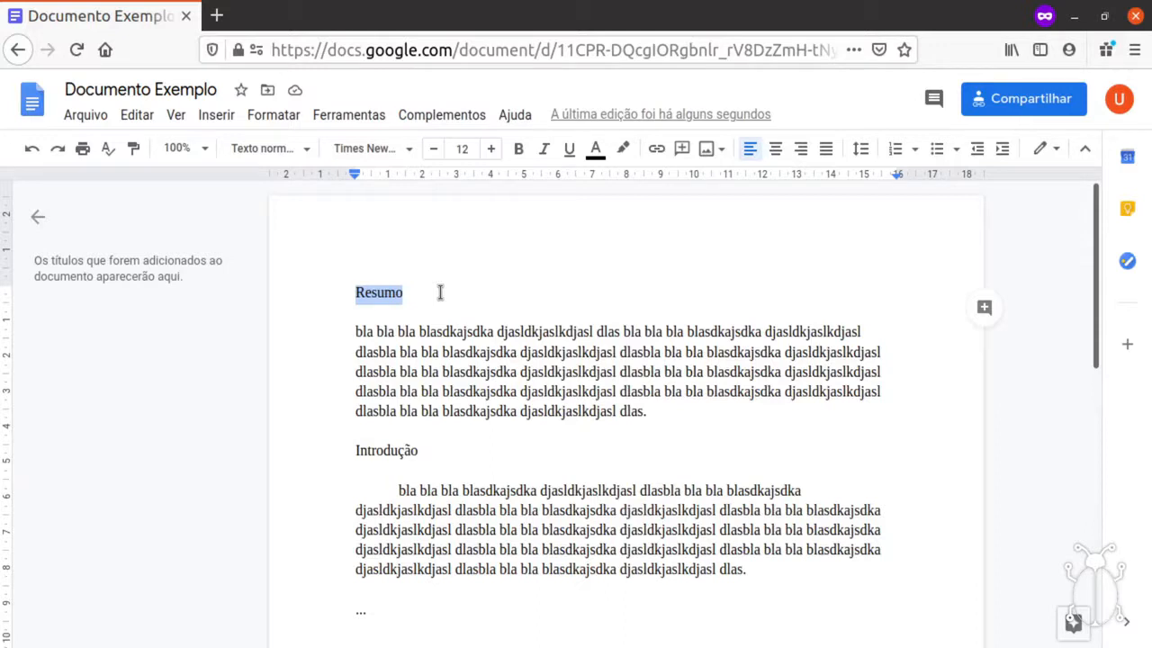
Make the Resumo heading bold at 14 pt.
click(491, 149)
click(490, 149)
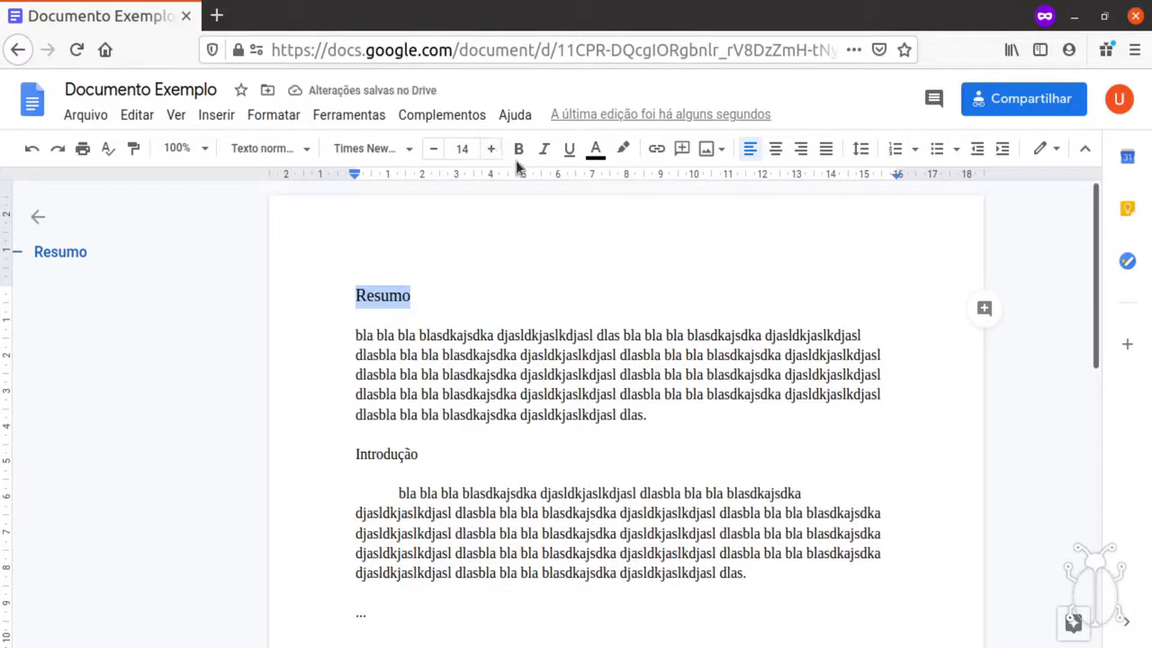
click(518, 148)
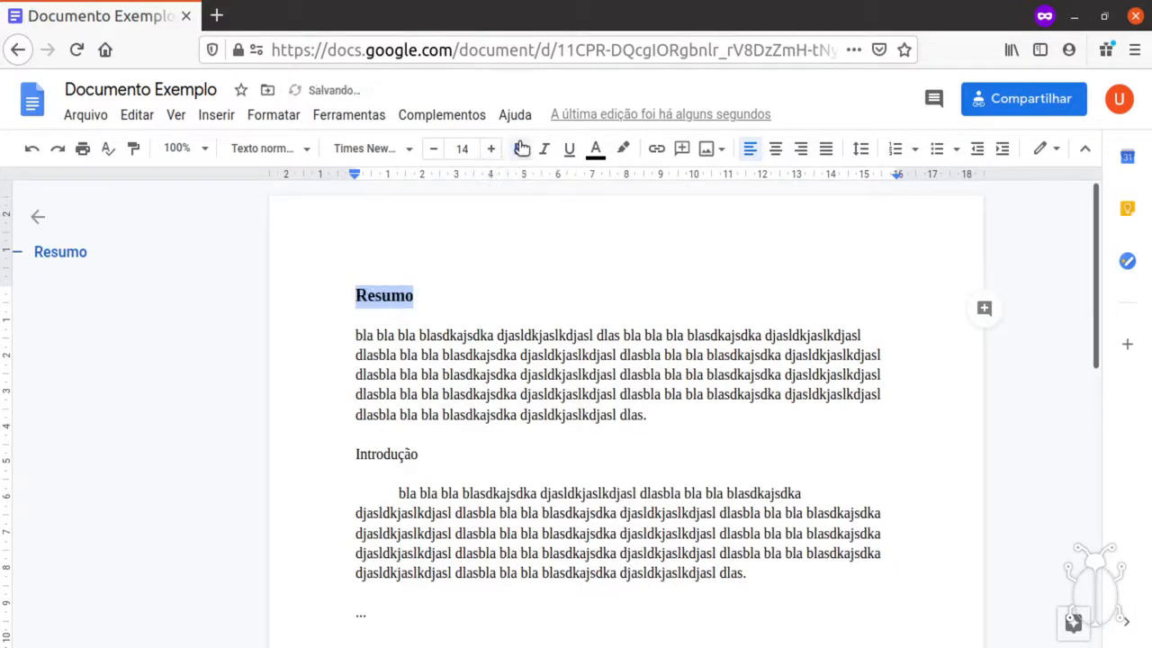
Reselect the full Resumo heading text.
click(422, 304)
double_click(386, 295)
click(433, 297)
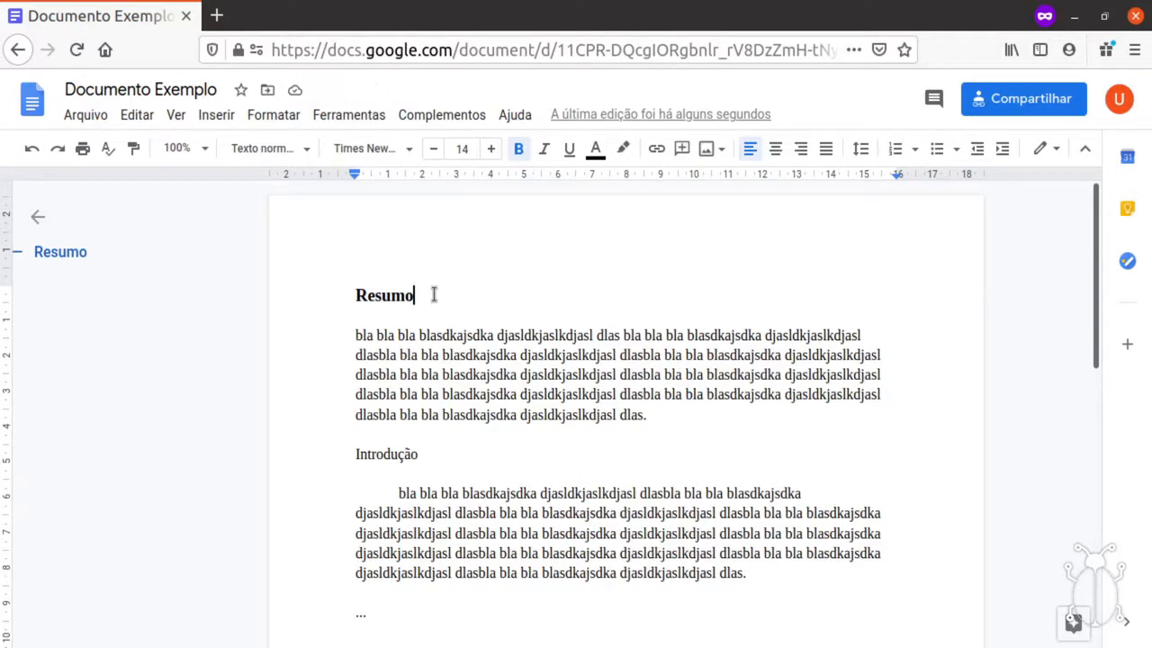
drag(435, 298, 329, 291)
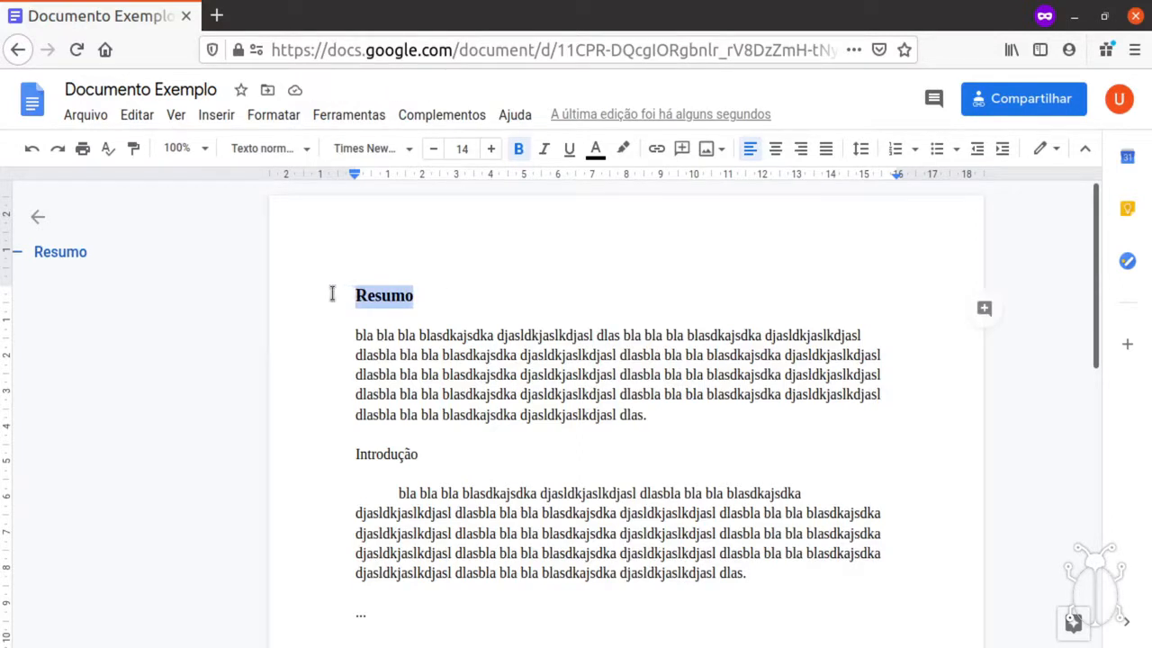
Update the Título style to match Resumo's bold 14 pt formatting.
click(241, 152)
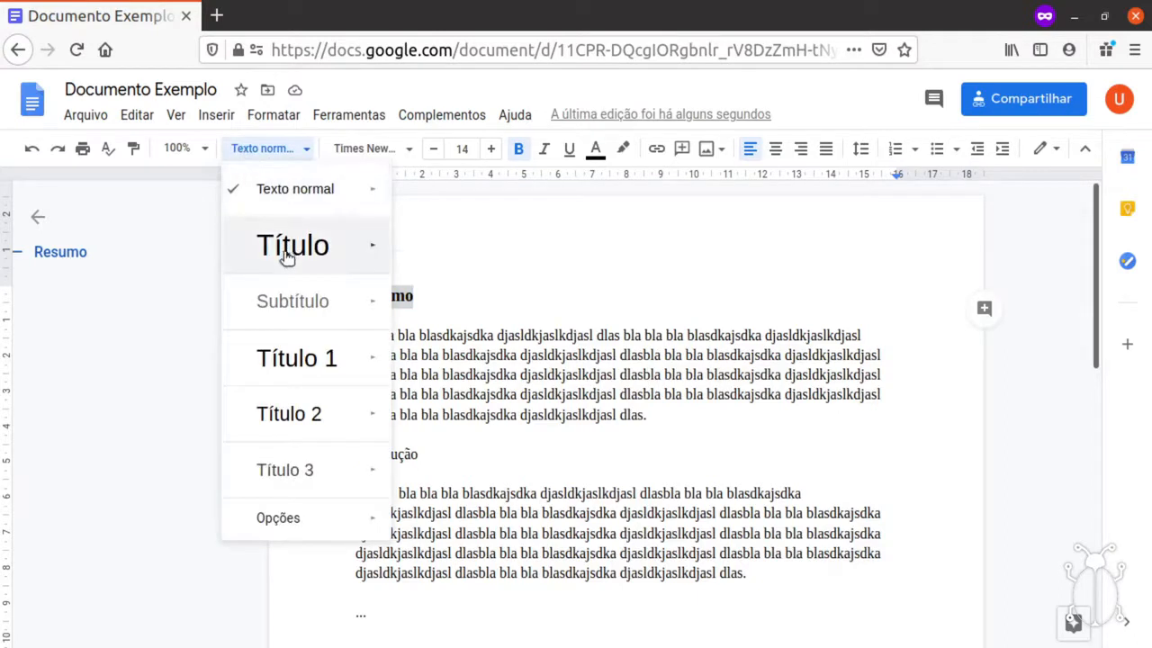
mouse_move(399, 251)
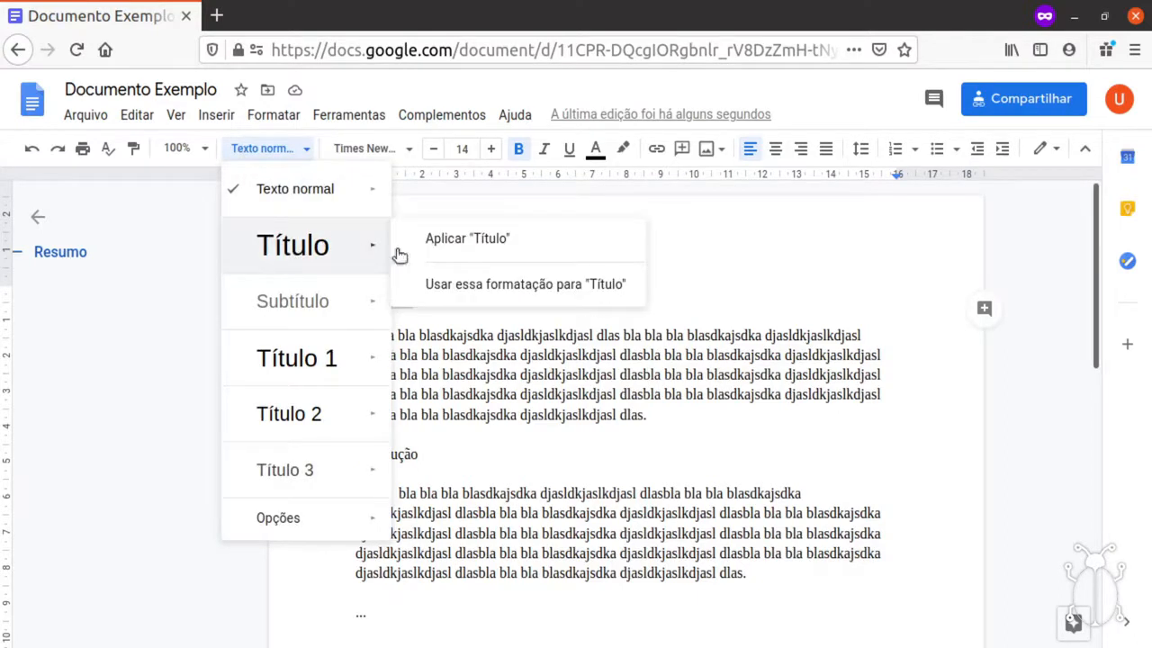
click(557, 284)
Select the word Introdução in its heading.
click(430, 294)
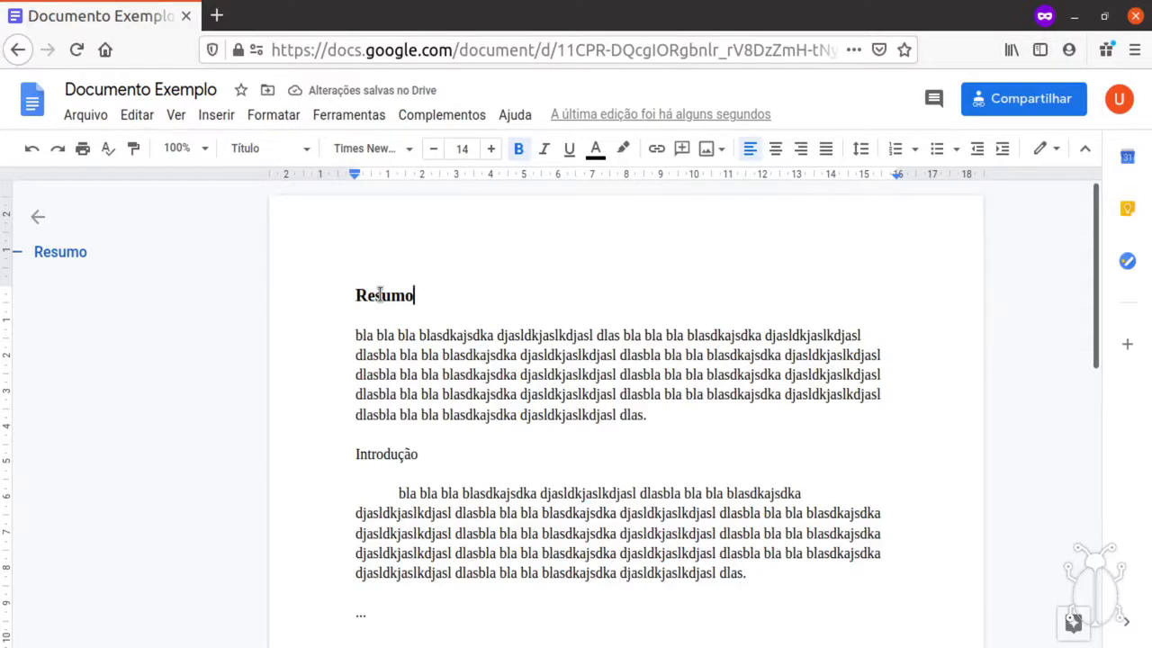
click(389, 456)
drag(439, 459, 346, 453)
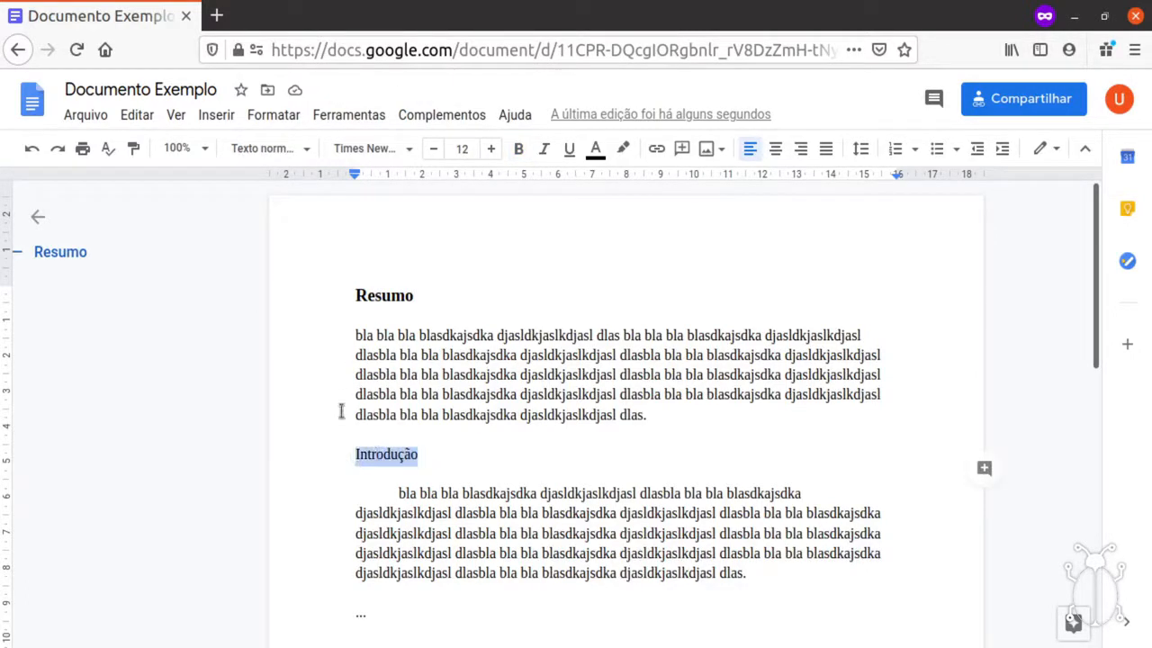
Apply the Título heading style to Introdução, then place the caret in the Resumo paragraph.
click(261, 153)
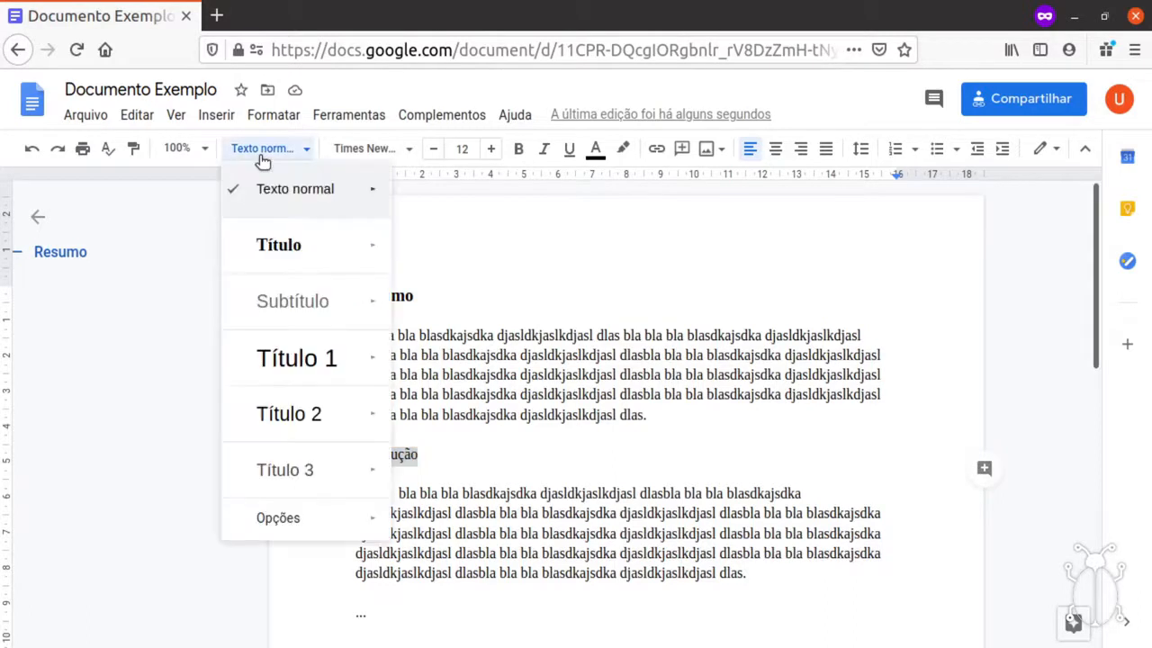
mouse_move(372, 246)
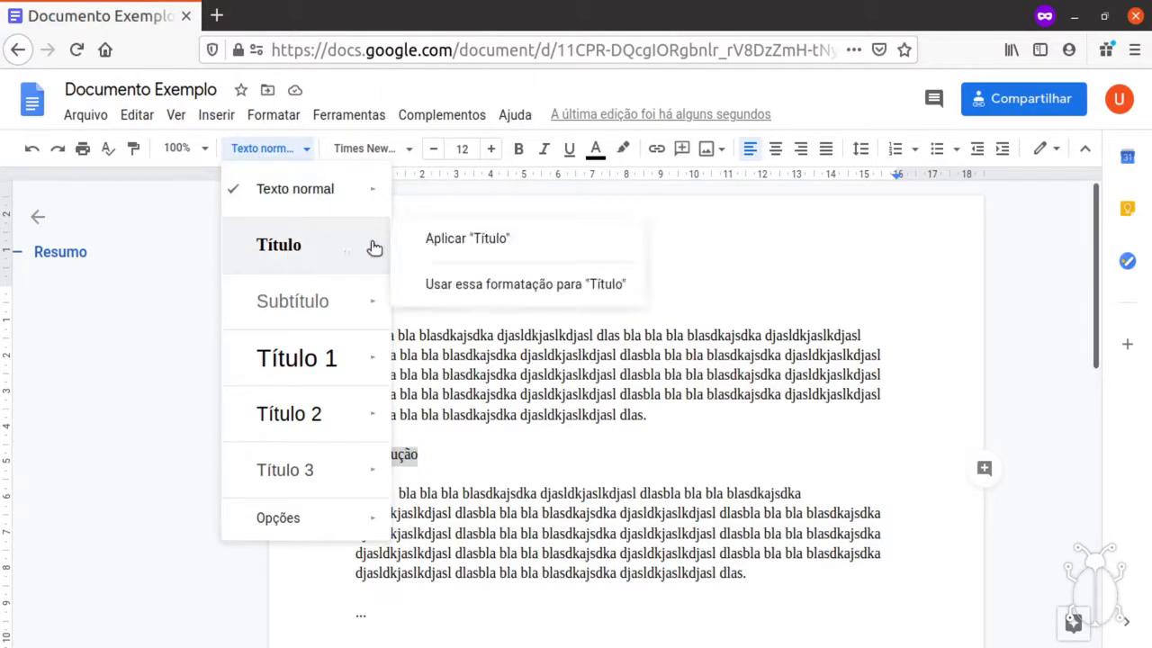
click(286, 245)
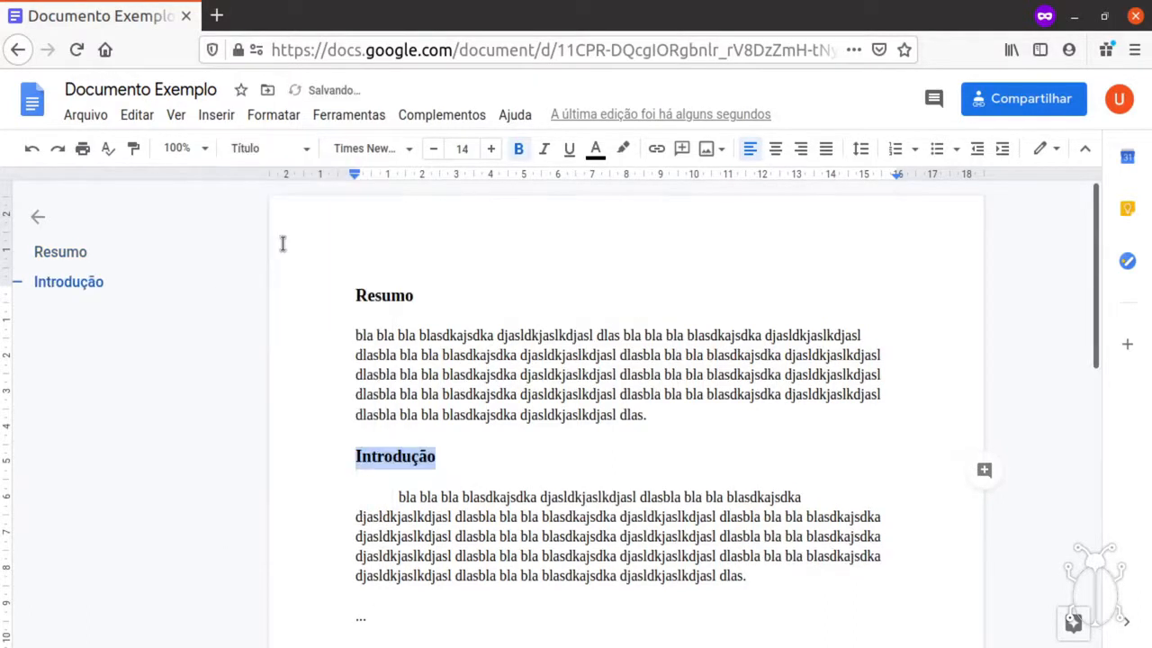
click(450, 457)
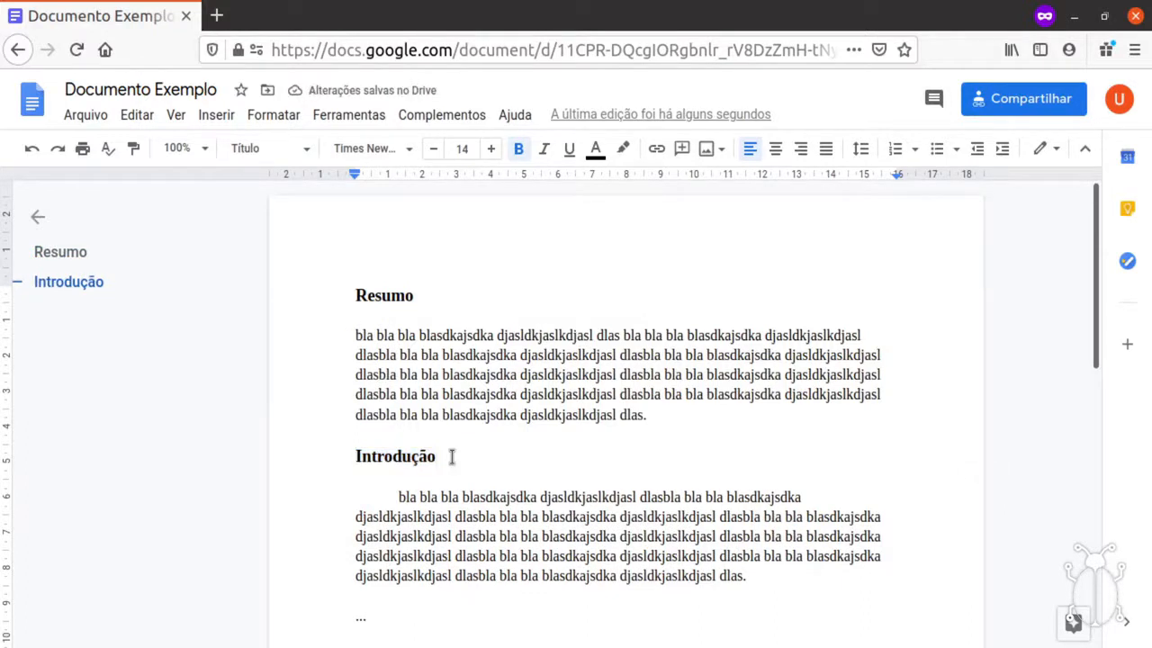
click(398, 355)
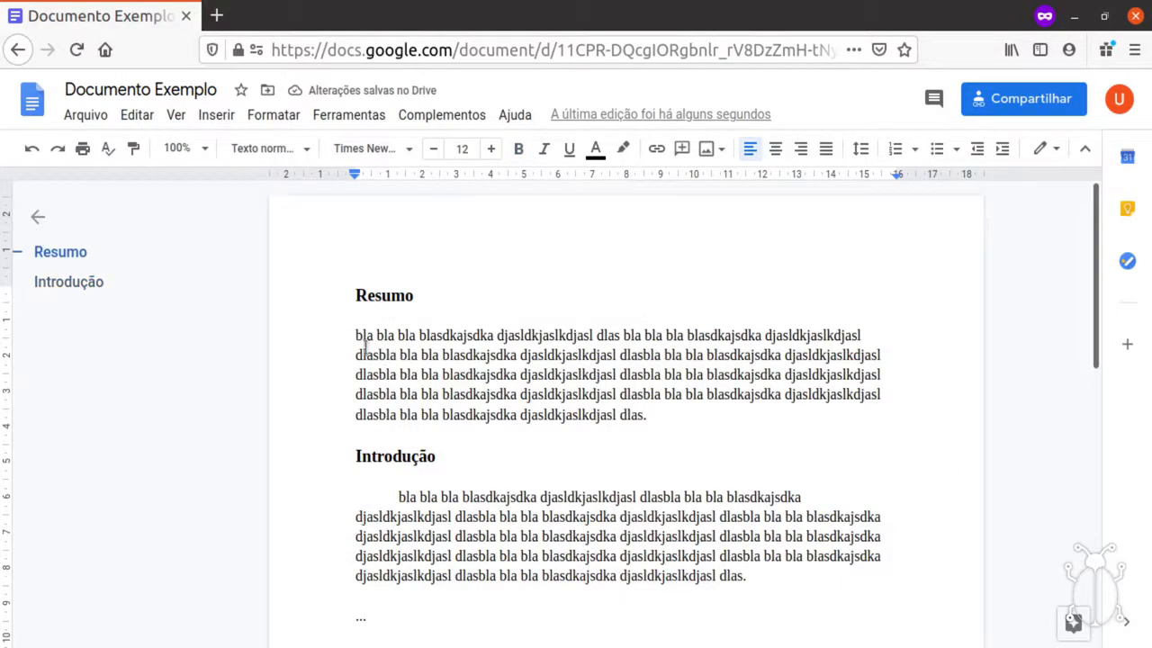
drag(355, 334, 674, 412)
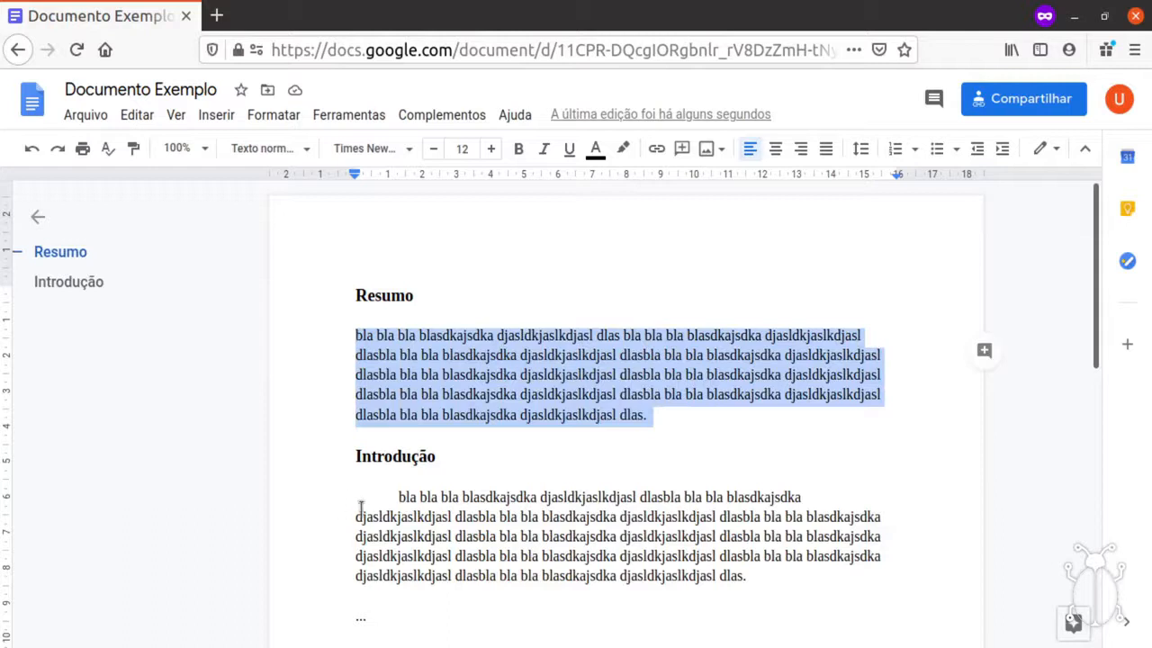
drag(354, 496, 761, 570)
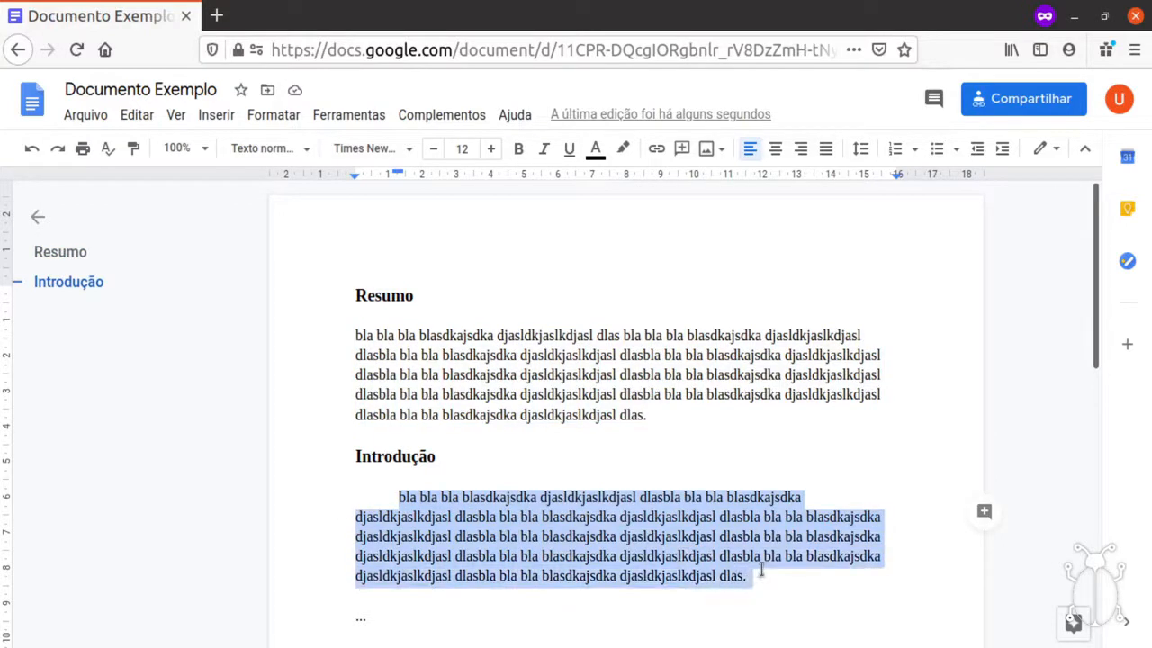
click(259, 149)
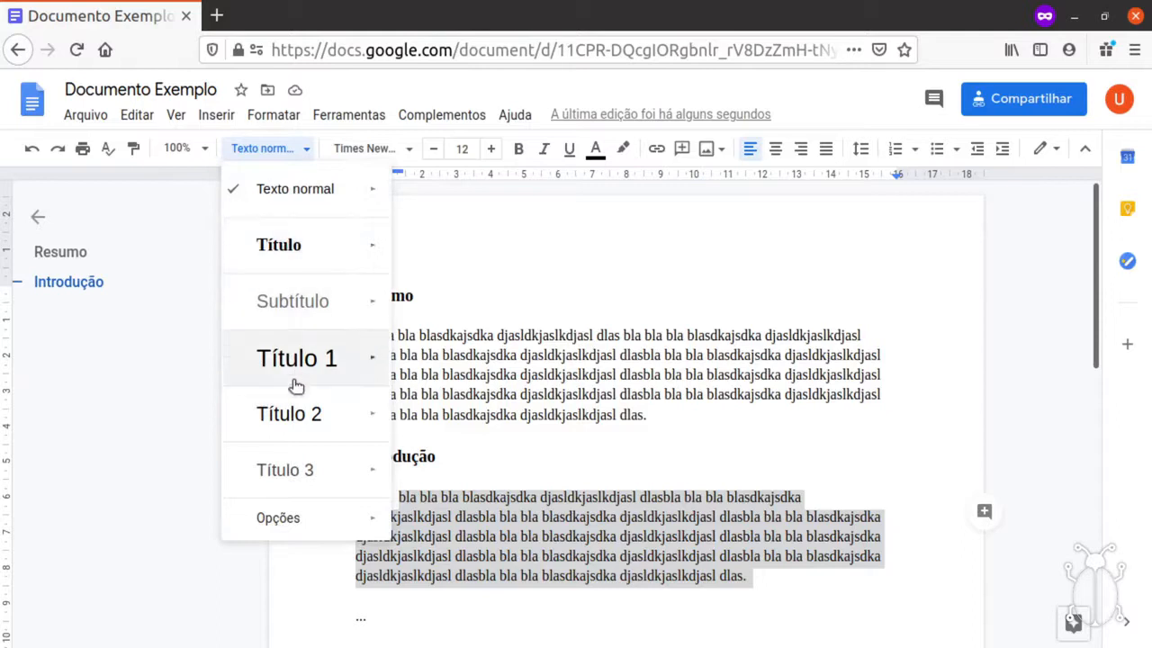
click(540, 302)
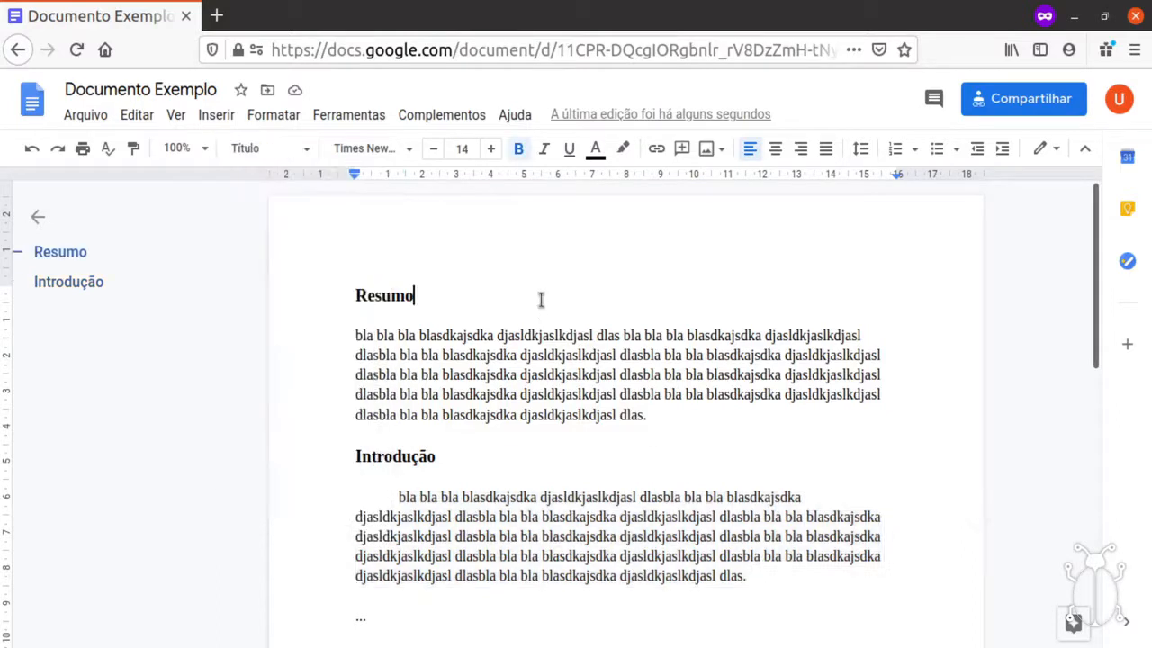
click(72, 290)
click(68, 254)
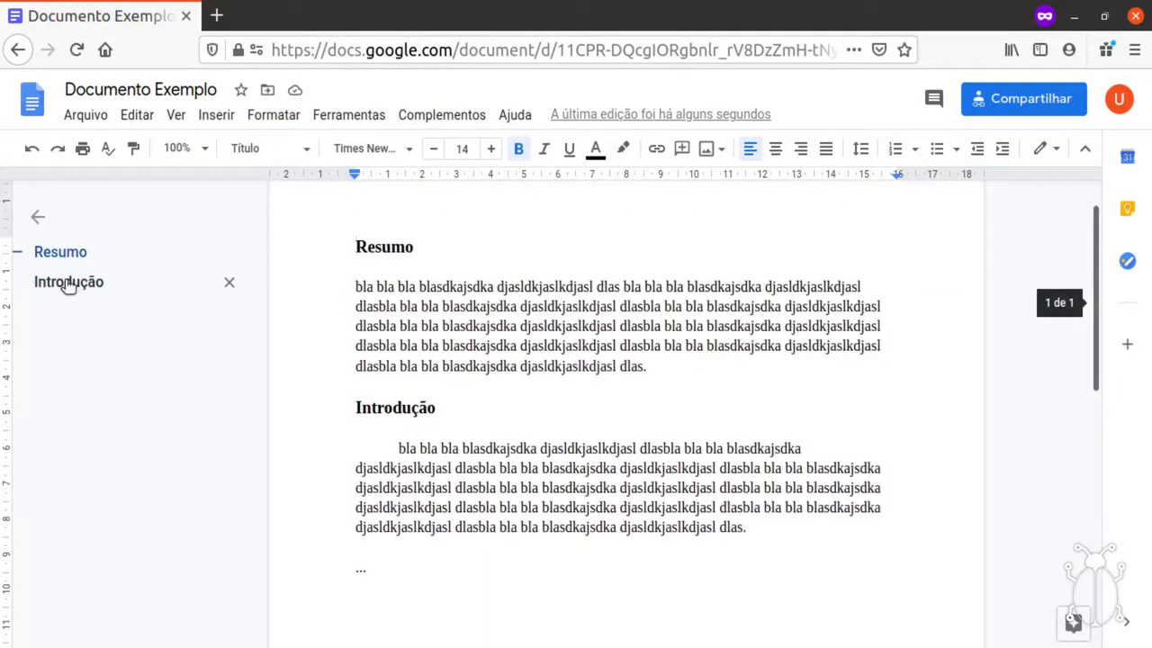
click(69, 284)
click(69, 259)
click(71, 270)
click(71, 255)
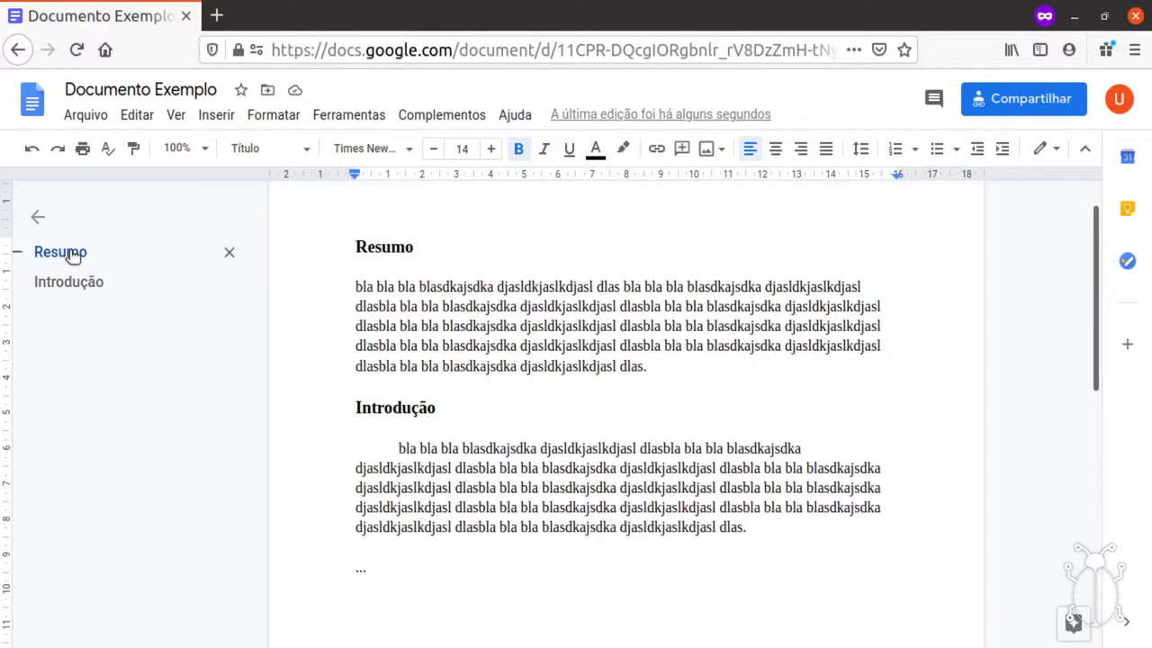
click(74, 280)
click(72, 252)
click(71, 283)
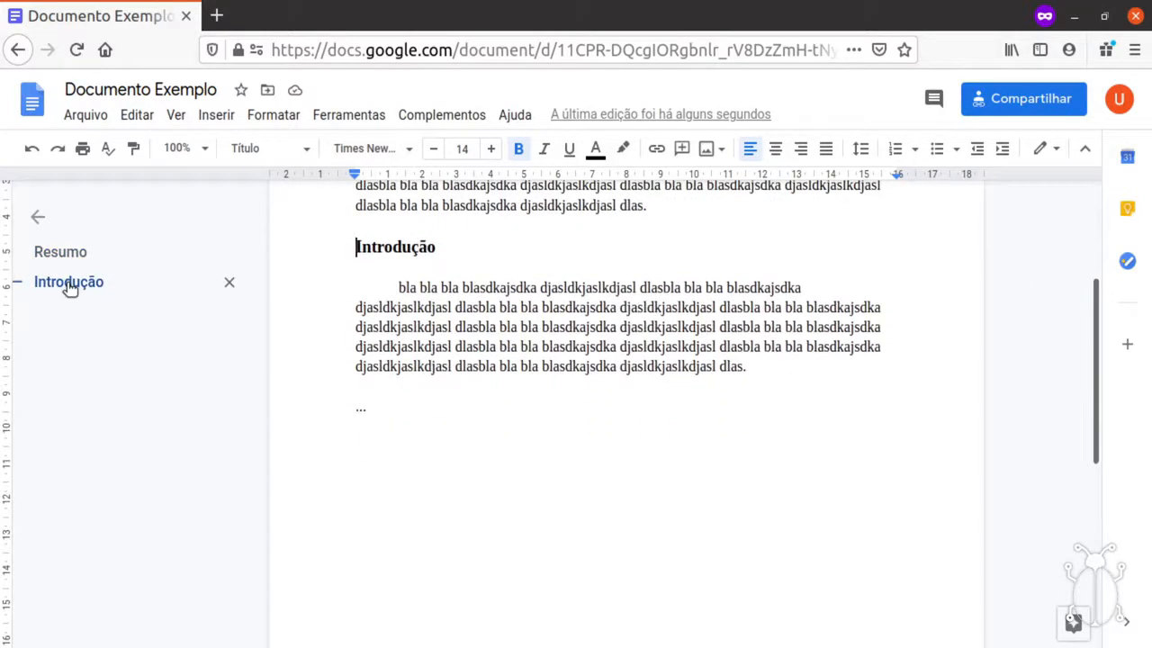
click(72, 253)
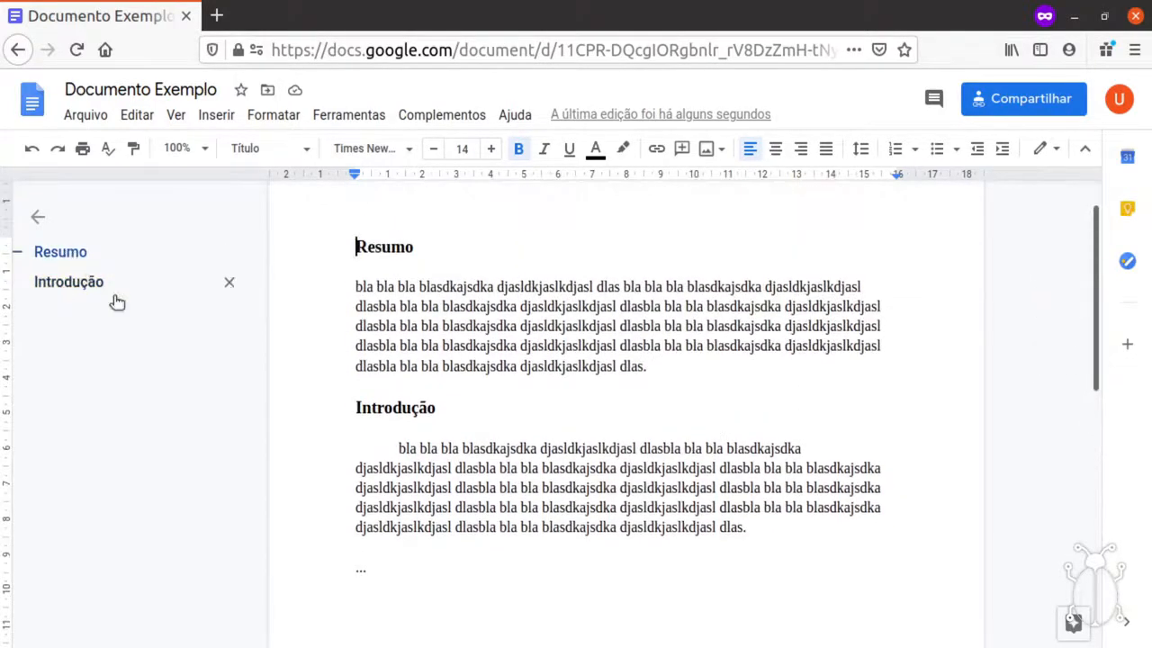
scroll(701, 397, up, 1)
scroll(701, 397, up, 1)
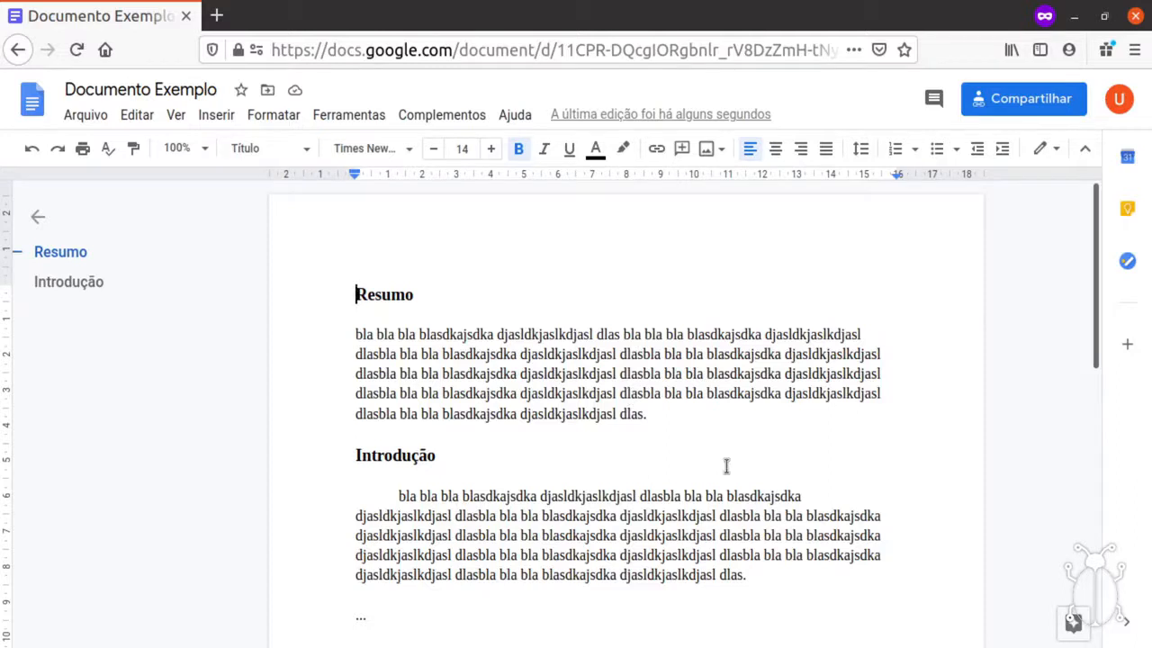
Select the Resumo paragraph and justify it.
click(687, 417)
key(shift+Home)
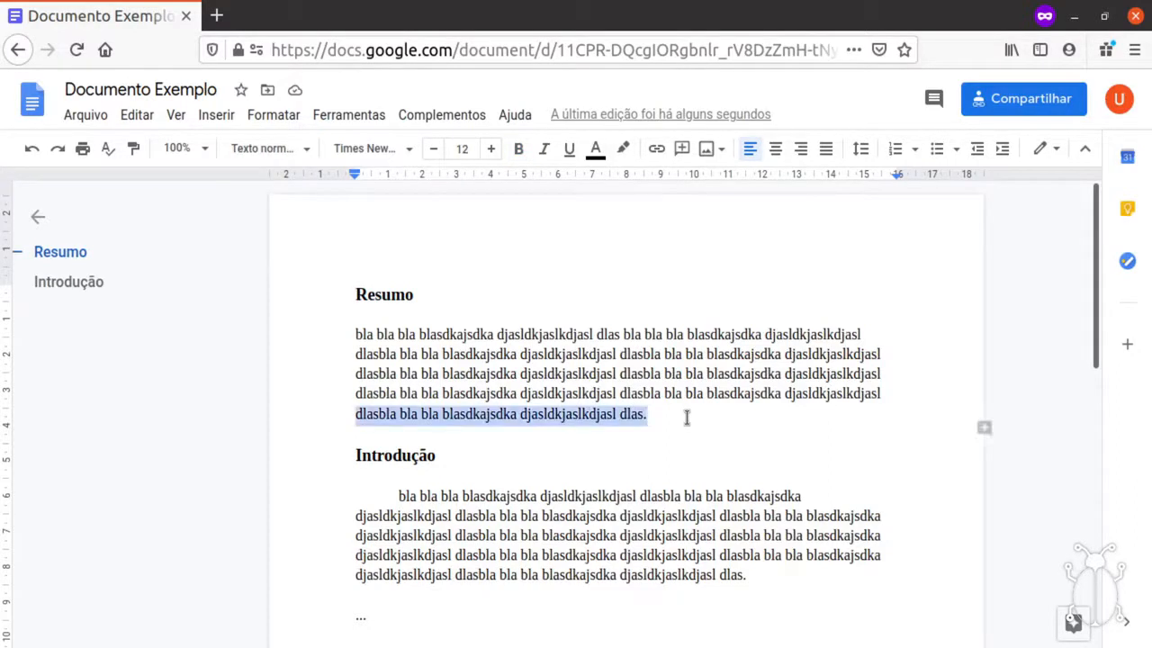
key(shift+Up)
key(shift+Up)
key(shift+Up)
key(shift+Up)
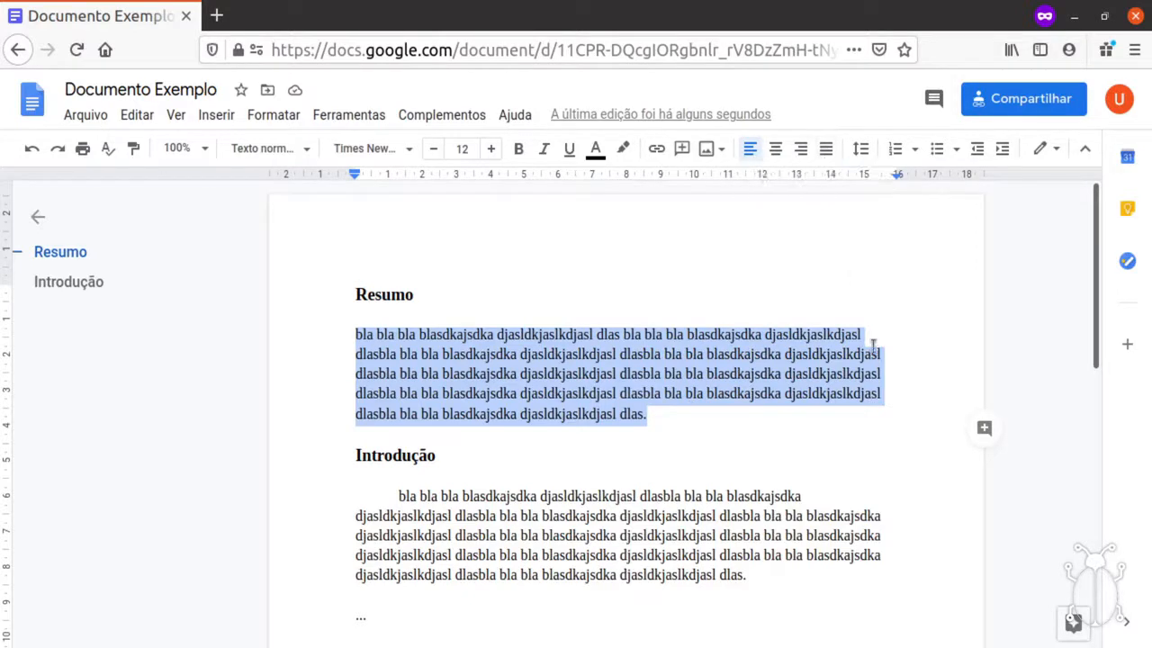
click(827, 151)
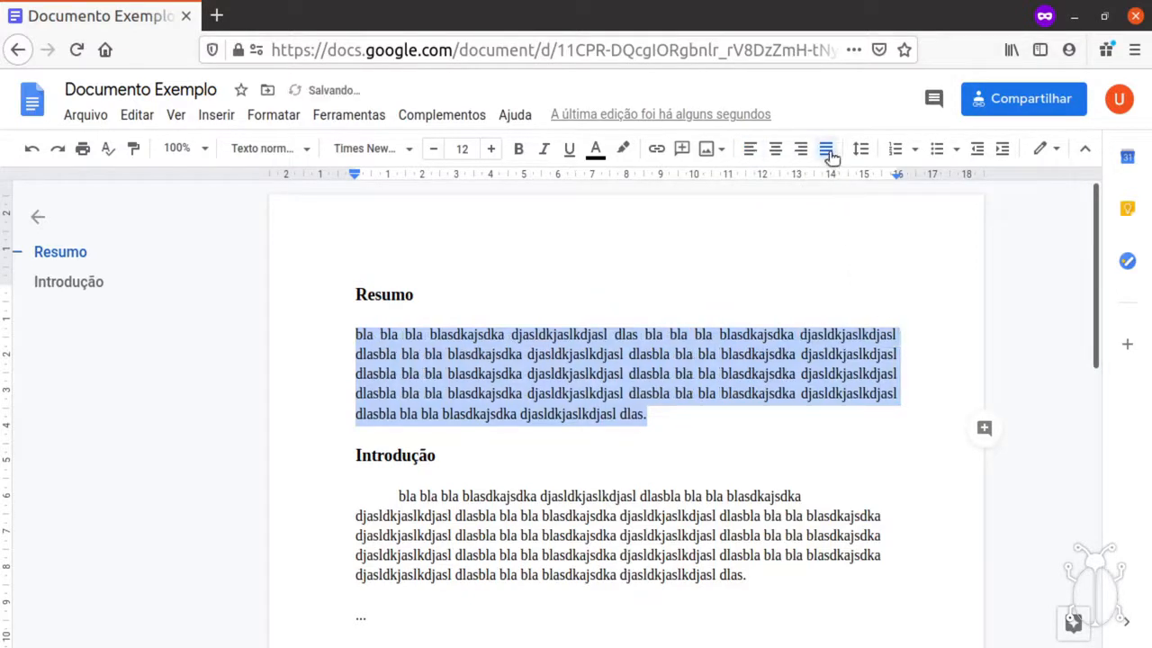
Justify the Introdução paragraph, then reselect the text up through it.
click(663, 518)
drag(394, 496, 820, 566)
click(826, 149)
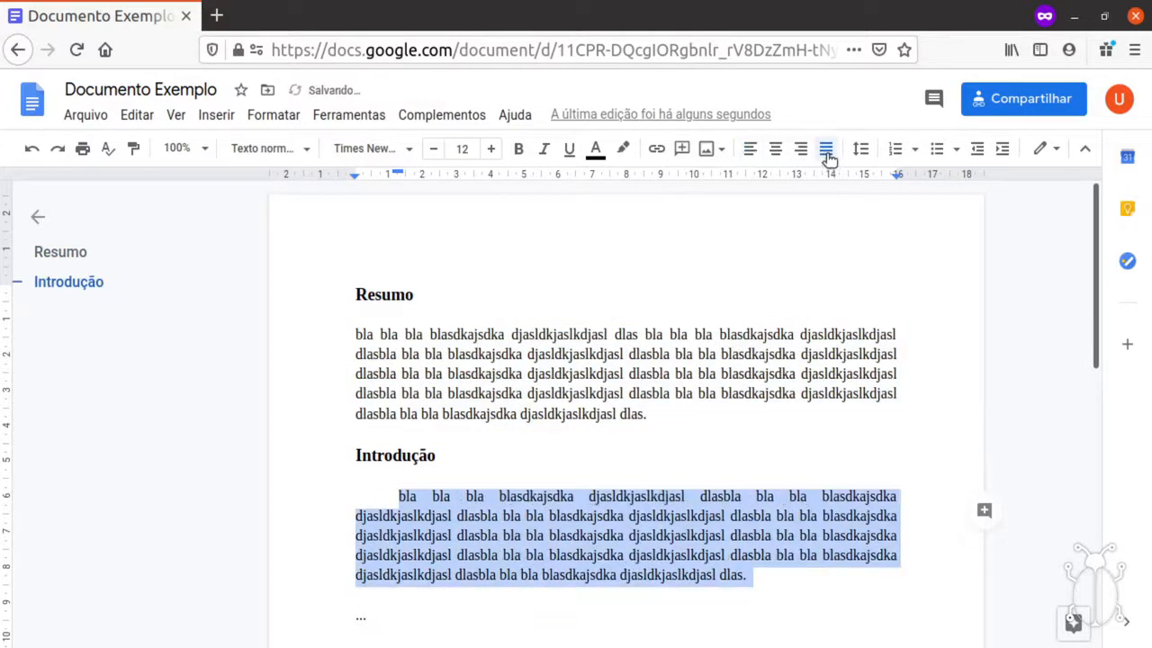
click(800, 572)
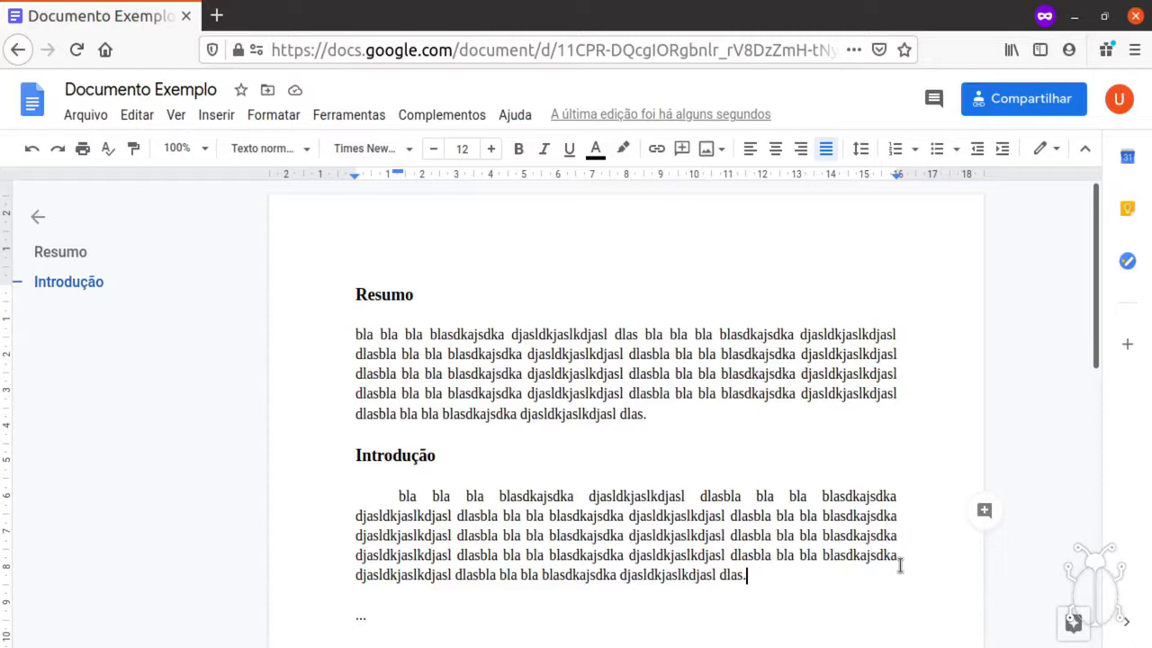
drag(746, 576, 345, 288)
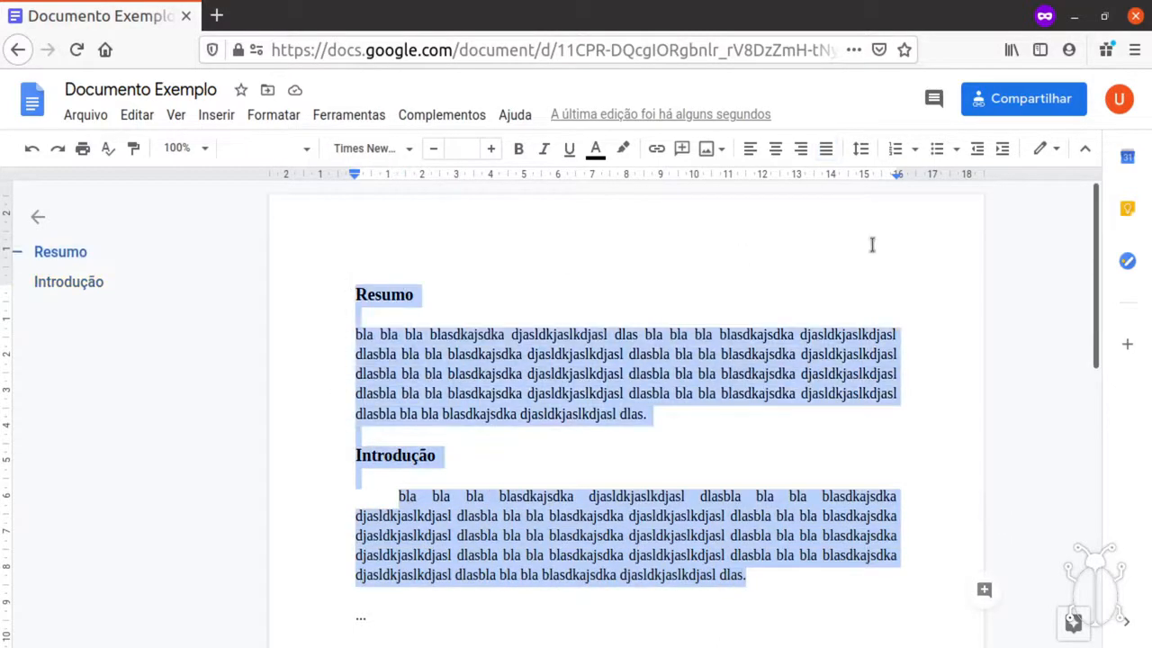
Set the selected headings and paragraphs to 1,5 line spacing.
click(862, 150)
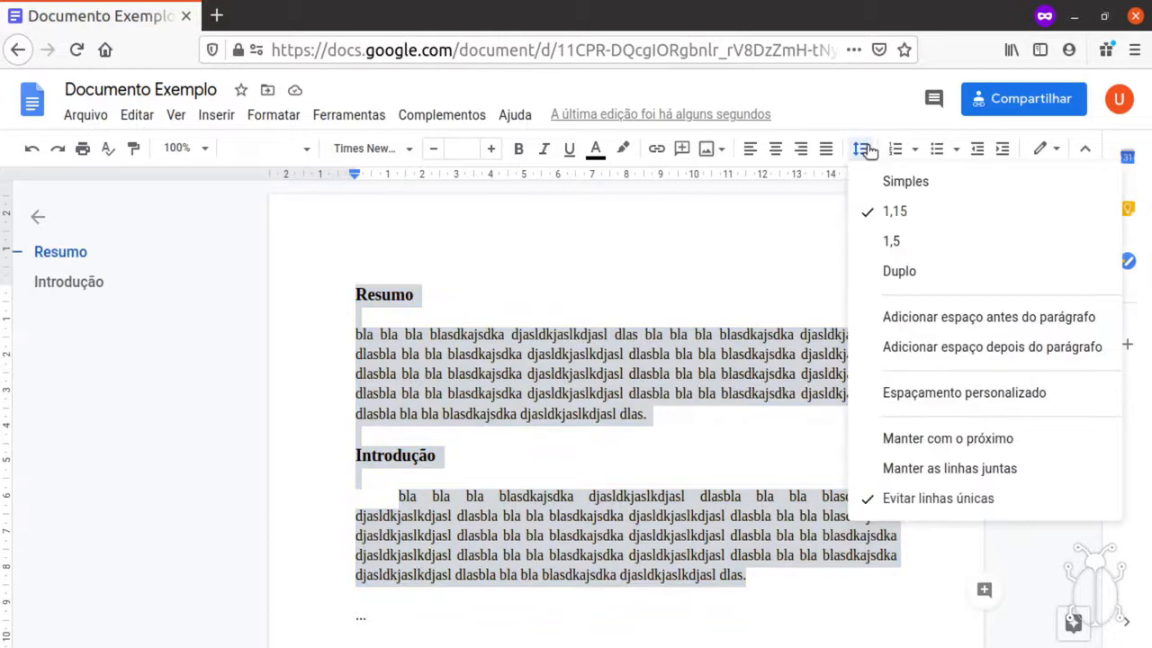
click(912, 245)
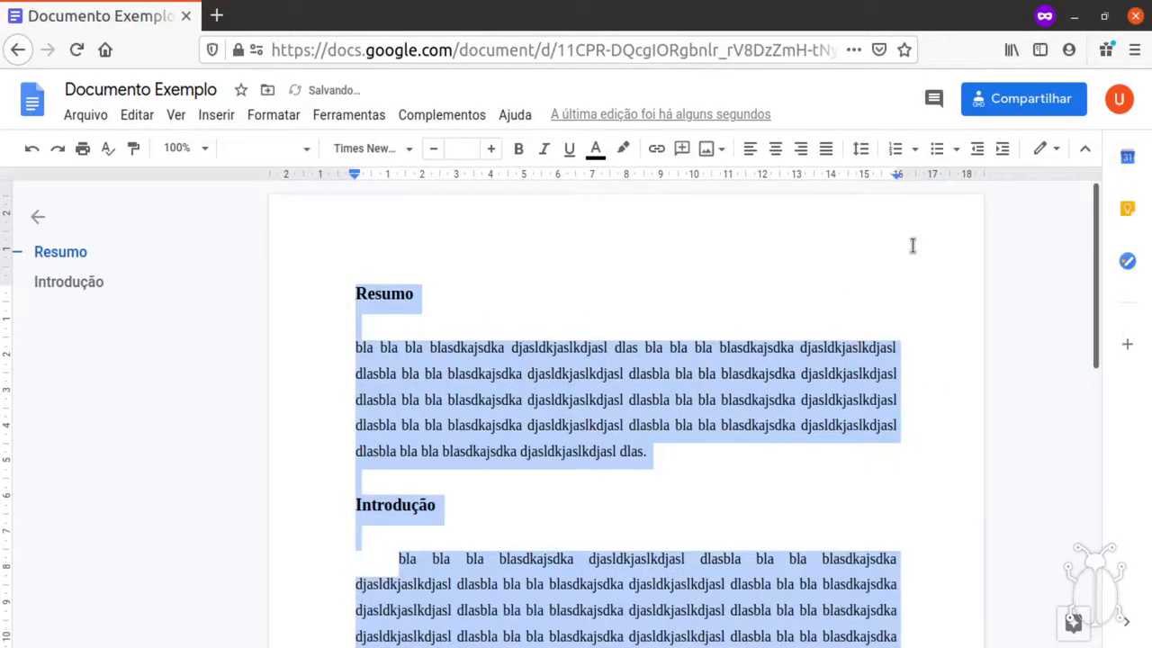
scroll(832, 262, down, 2)
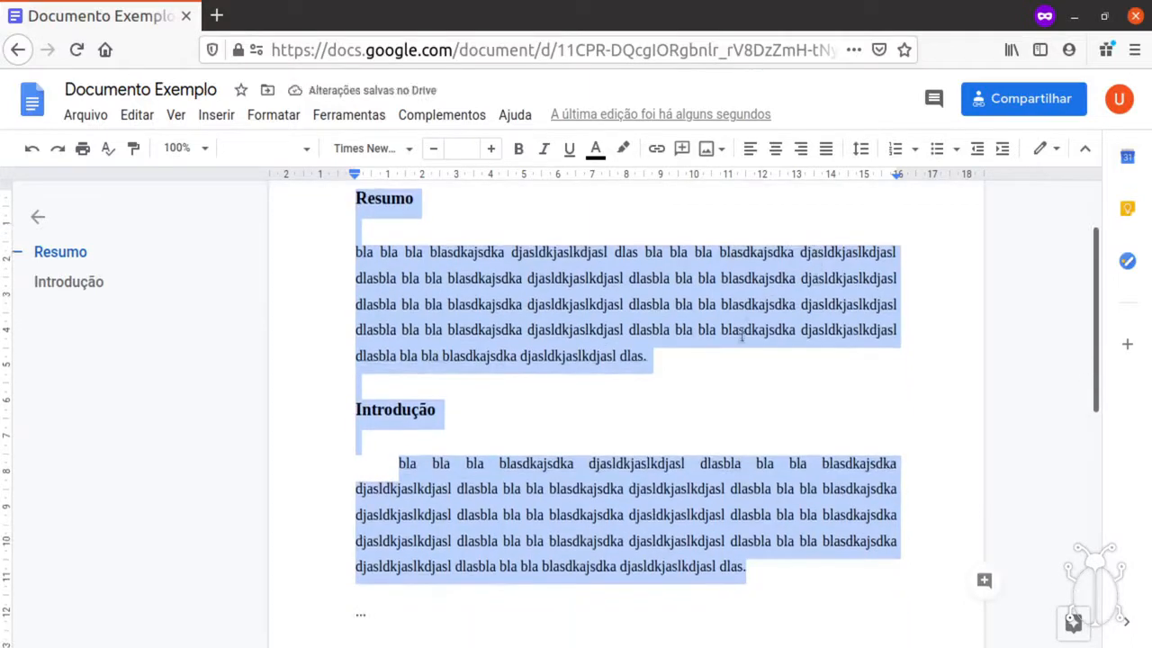
click(980, 360)
drag(1099, 327, 1096, 315)
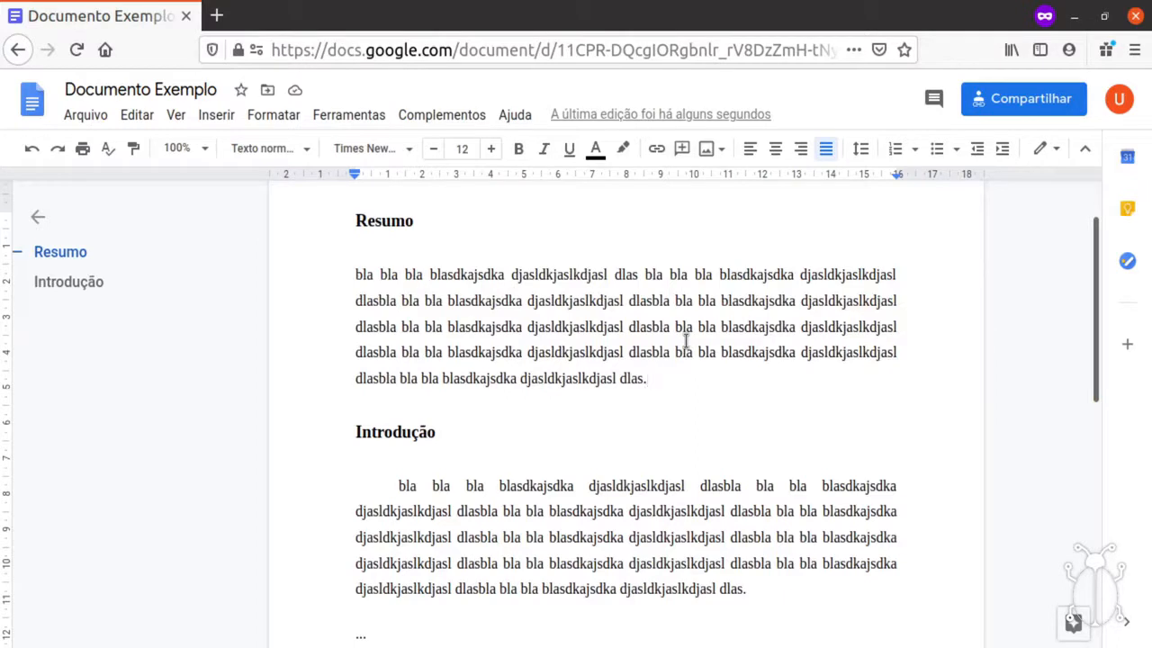
scroll(693, 378, down, 3)
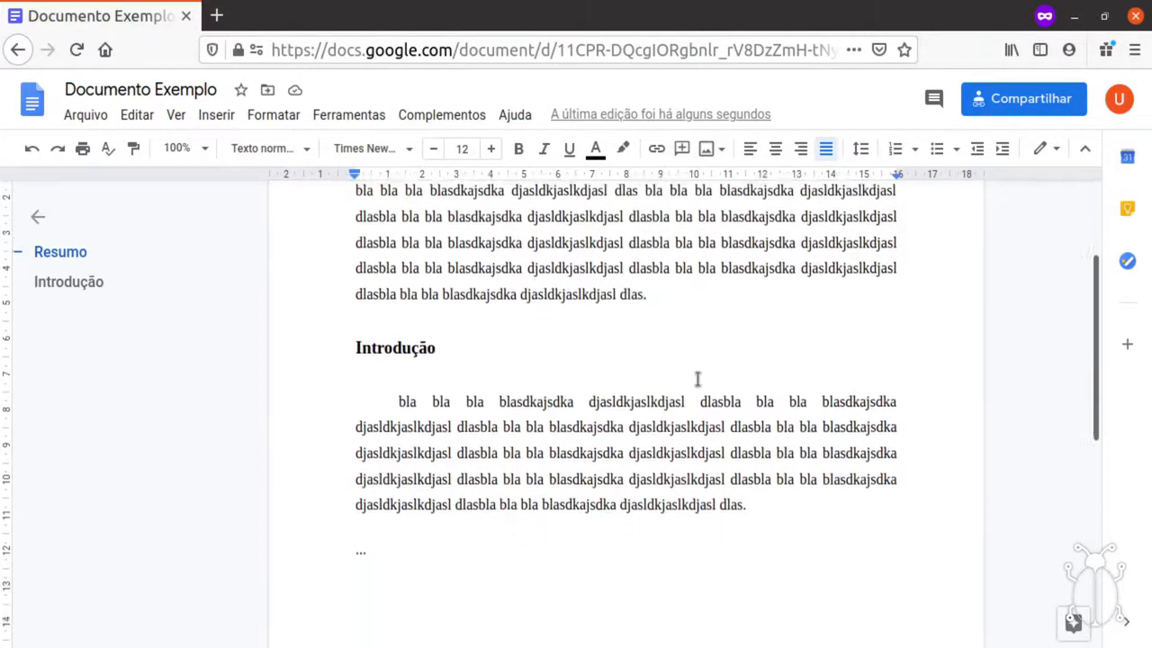
Replace the "..." line with the text 'Referencial Teórico'.
click(396, 489)
scroll(522, 477, down, 3)
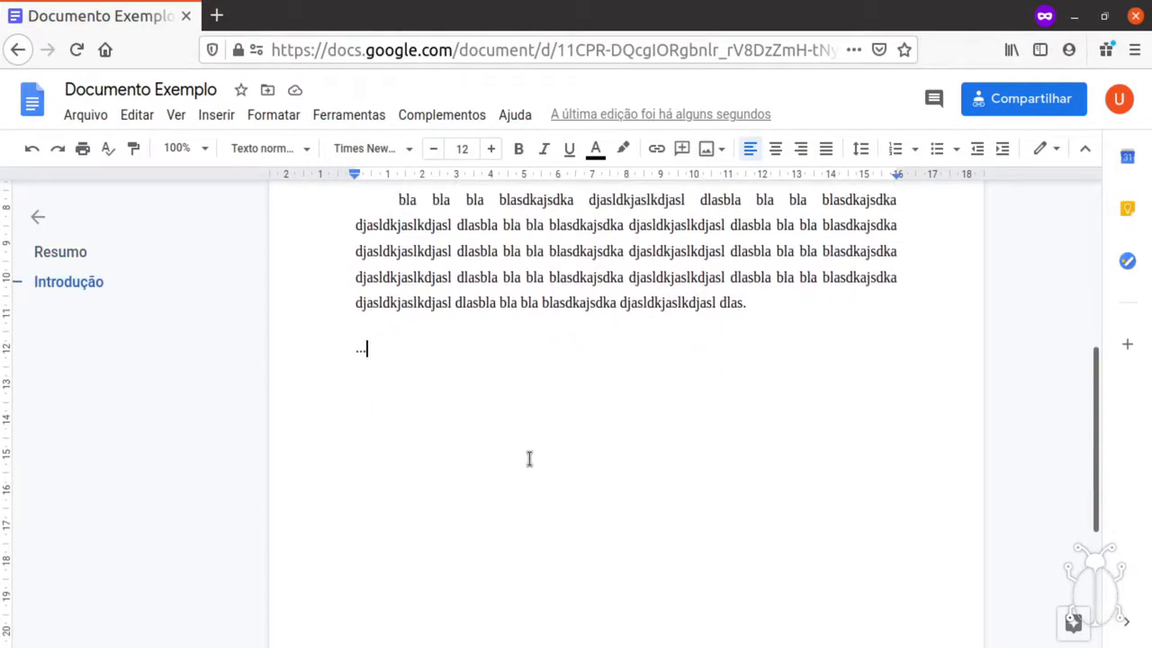
key(shift+Home)
key(BackSpace)
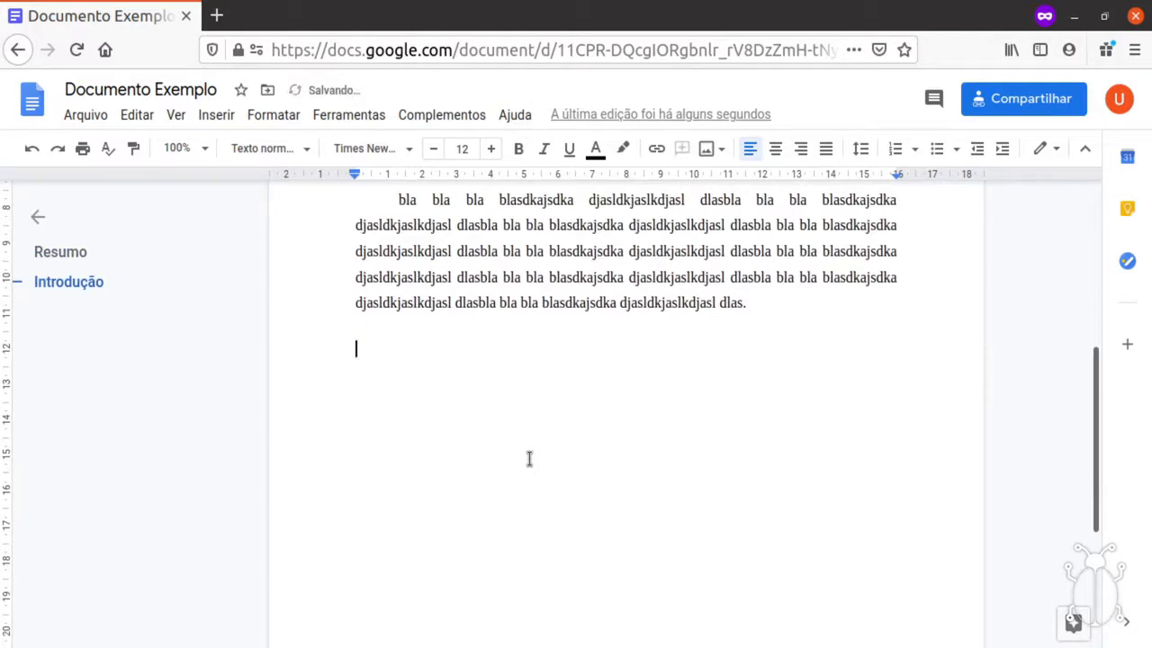
text(M)
key(BackSpace)
text(Referencial Teórico)
Make 'Referencial Teórico' a Título heading.
key(shift+Home)
key(shift+End)
key(shift+Home)
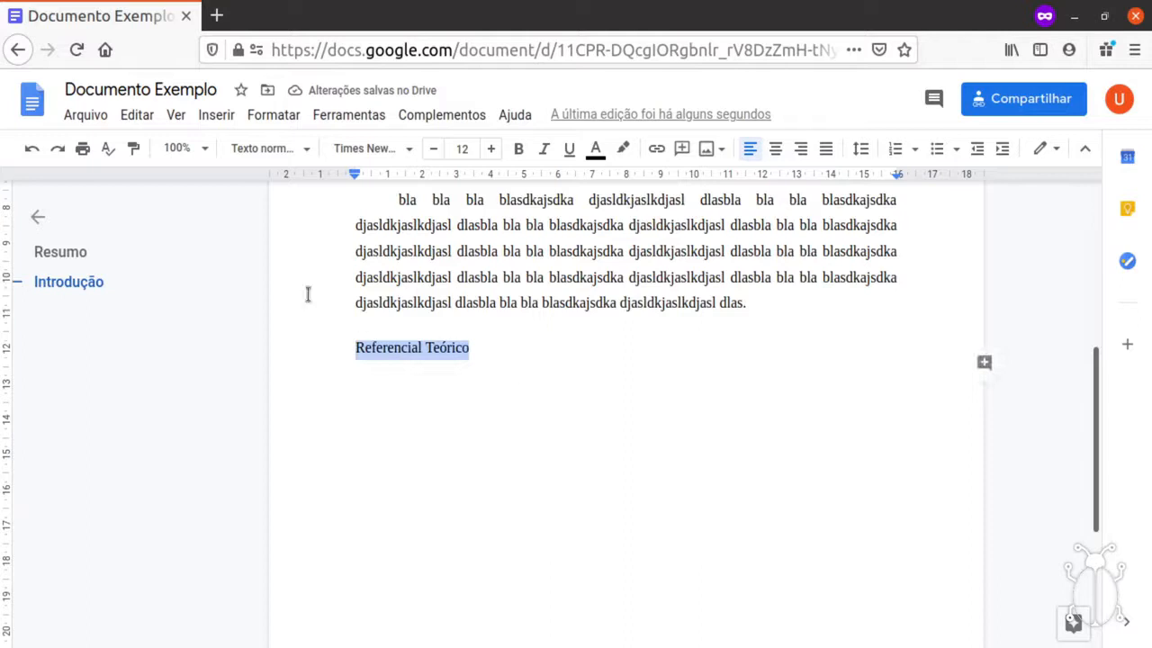
click(252, 149)
click(272, 247)
click(651, 406)
Paste a paragraph of placeholder bla text below the Referencial Teórico heading.
key(Return)
text(a)
key(BackSpace)
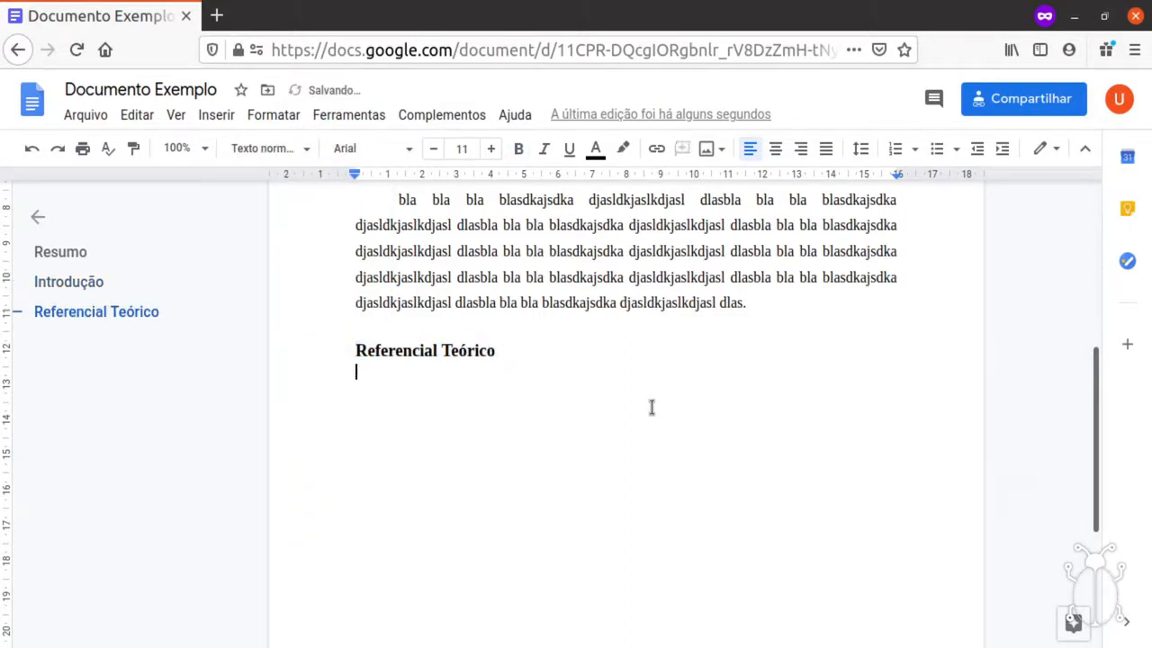
key(Up)
key(shift+Down)
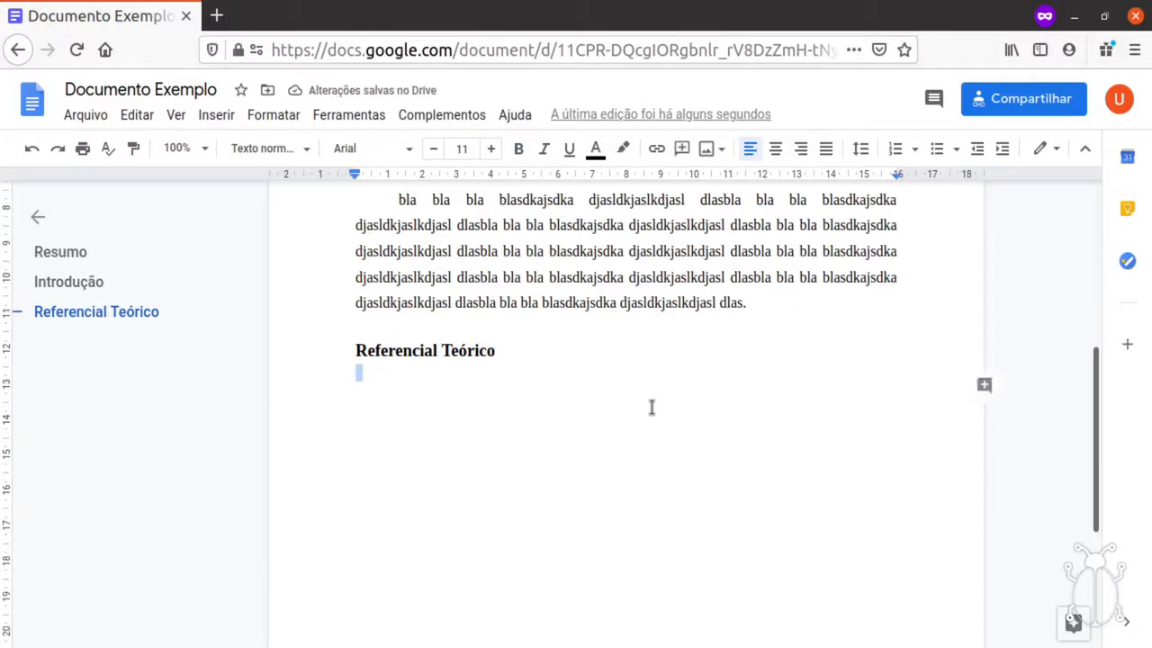
click(651, 408)
key(ctrl+v)
key(ctrl+v)
key(ctrl+v)
key(ctrl+v)
key(ctrl+v)
key(ctrl+v)
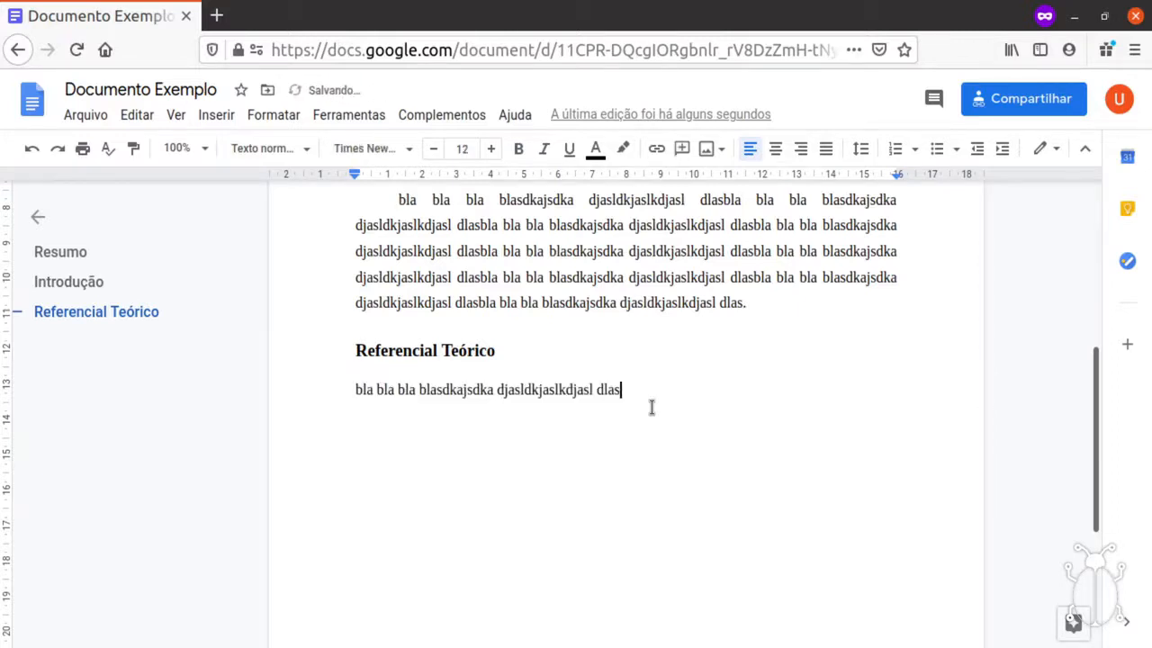
key(ctrl+shift+Left)
key(shift+Up)
key(shift+Up)
key(shift+Up)
key(shift+Up)
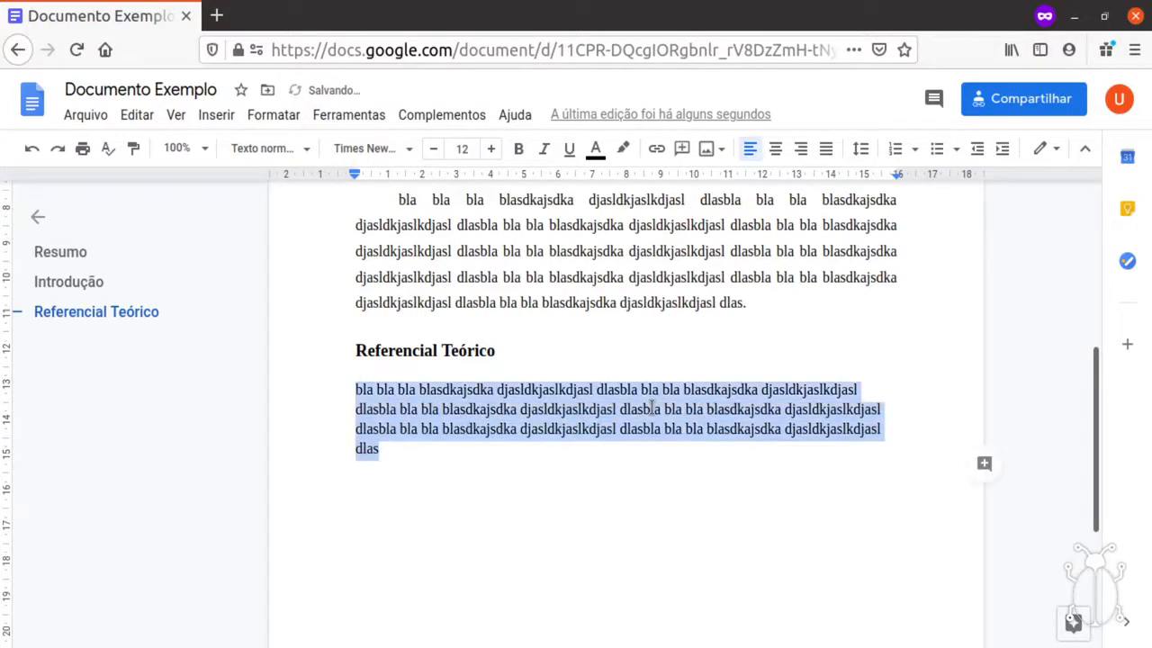
Format the pasted paragraph as Texto normal in Times New Roman.
click(274, 153)
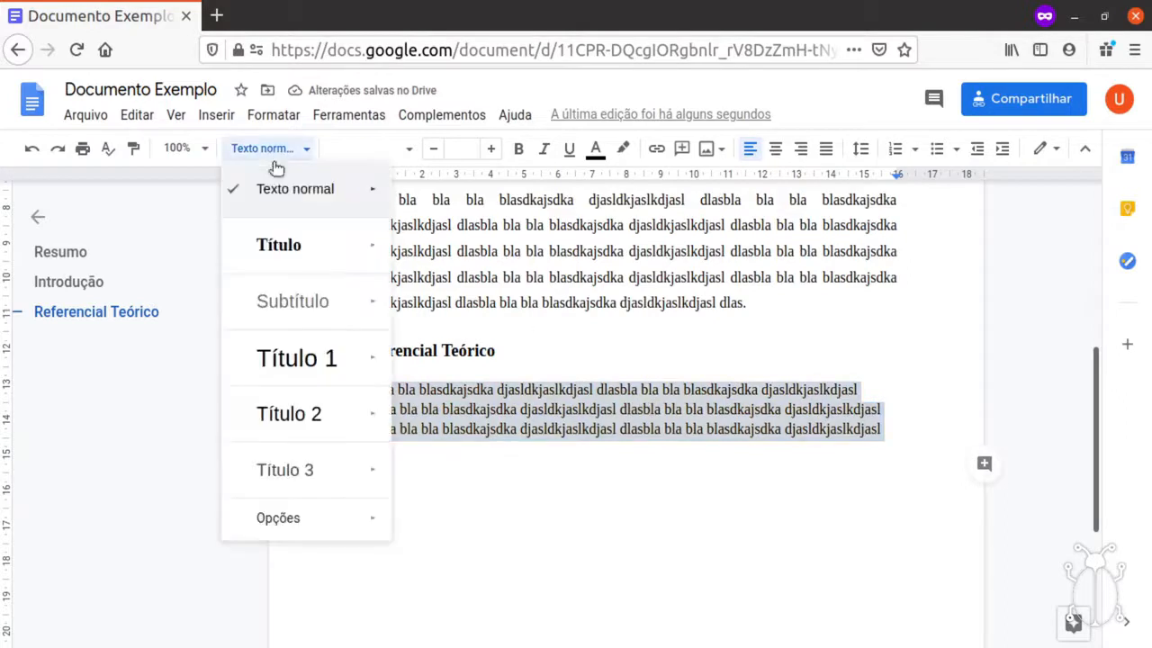
click(277, 199)
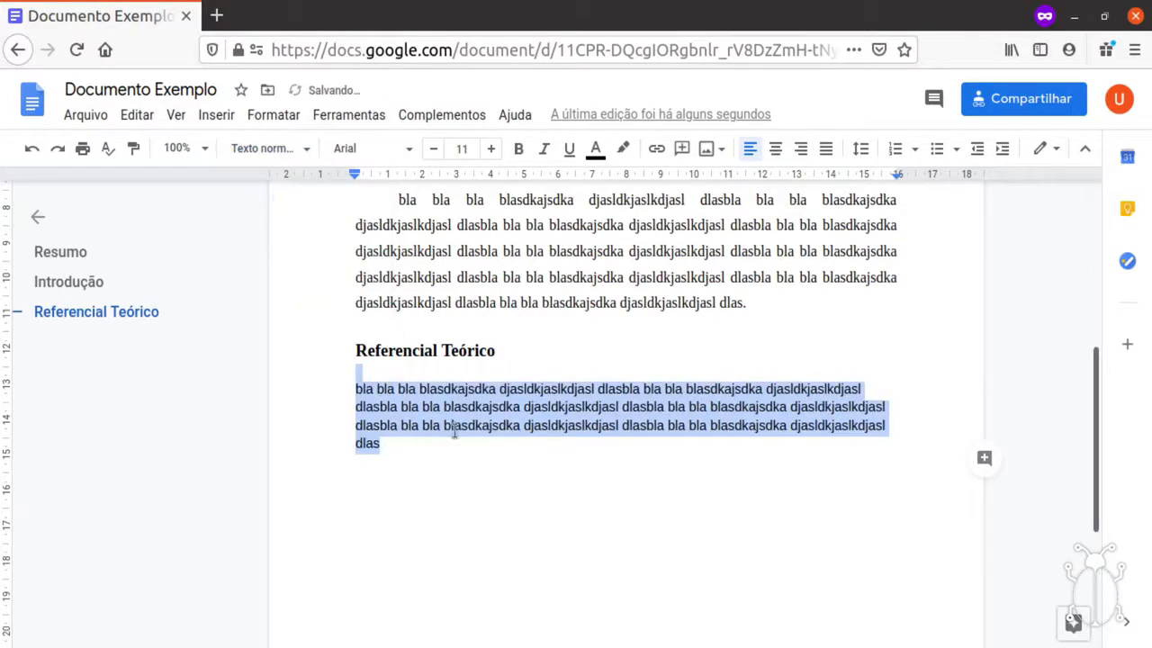
click(373, 149)
scroll(430, 539, down, 3)
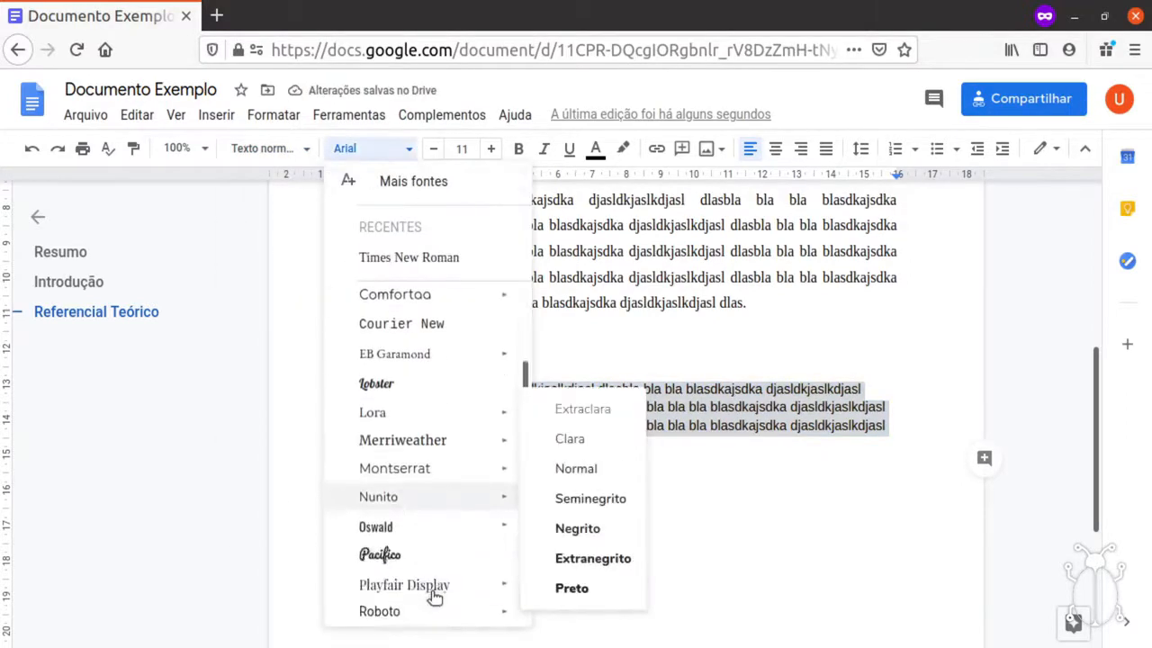
click(432, 601)
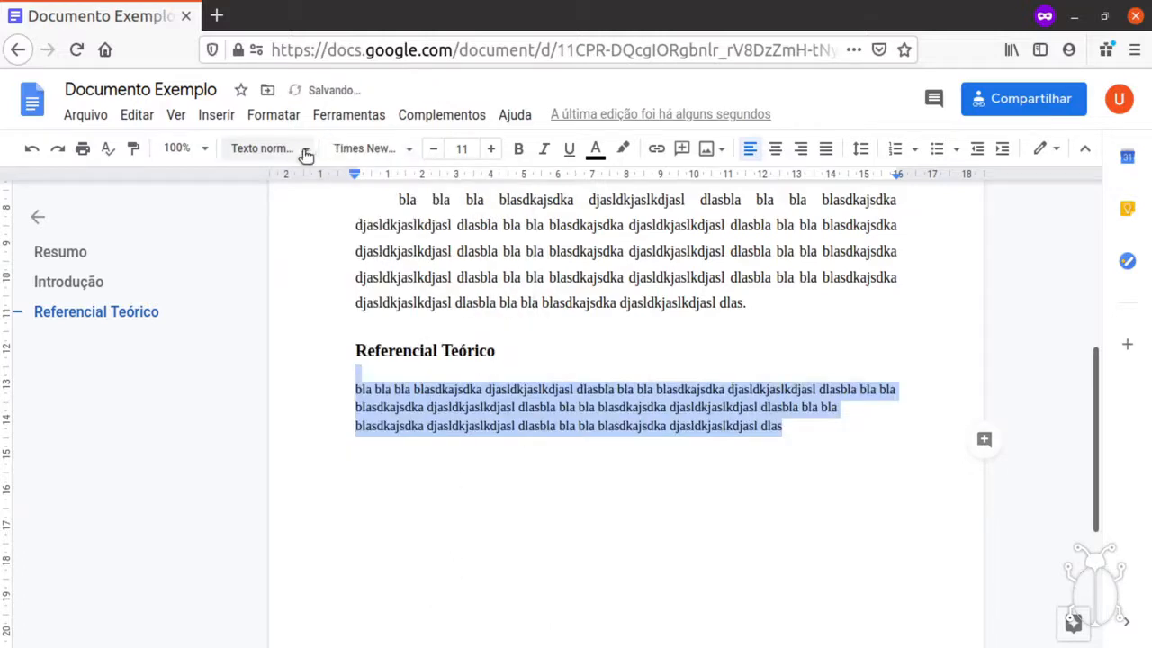
Update the Texto normal style to match the pasted paragraph's formatting.
click(803, 432)
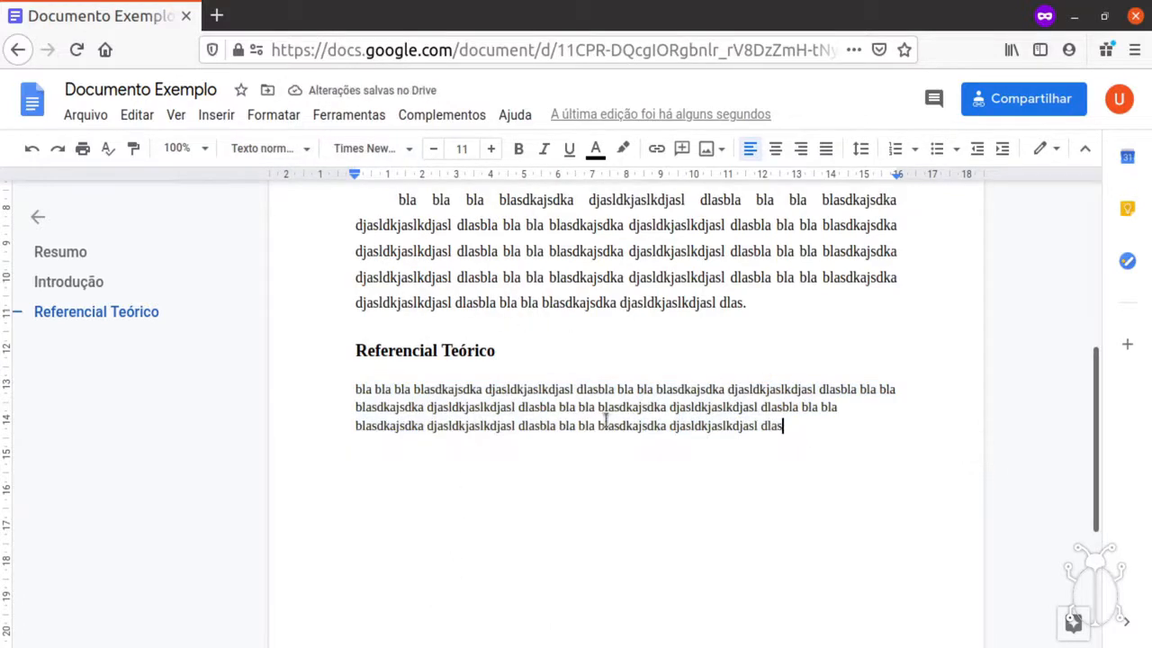
shift+click(357, 390)
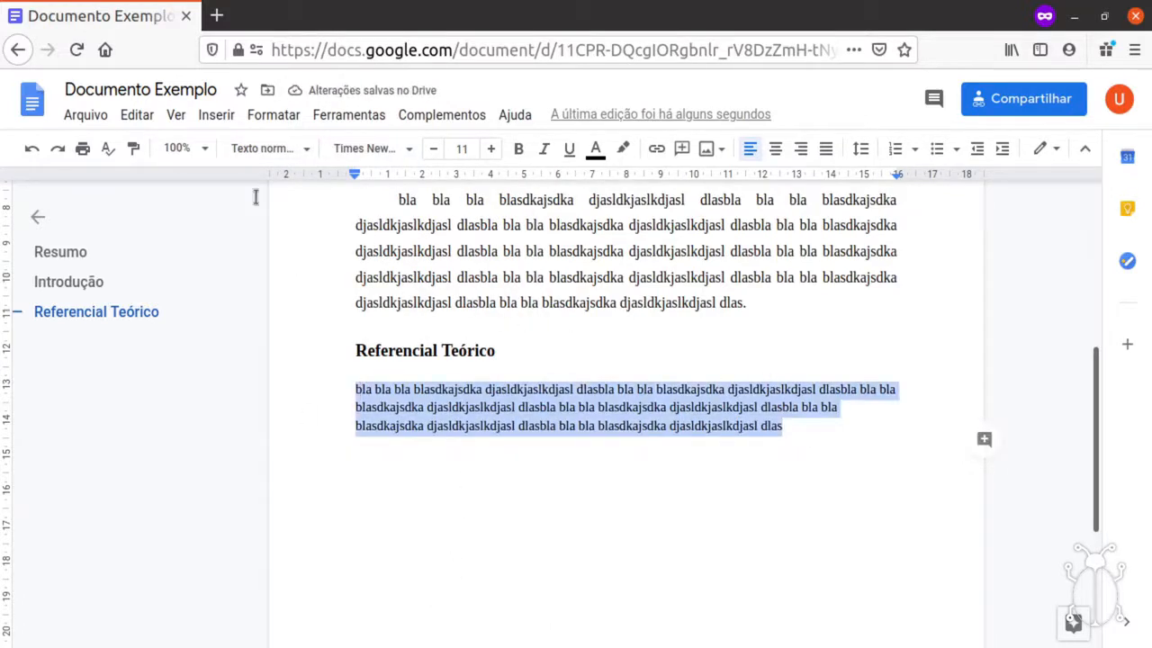
click(244, 150)
mouse_move(360, 189)
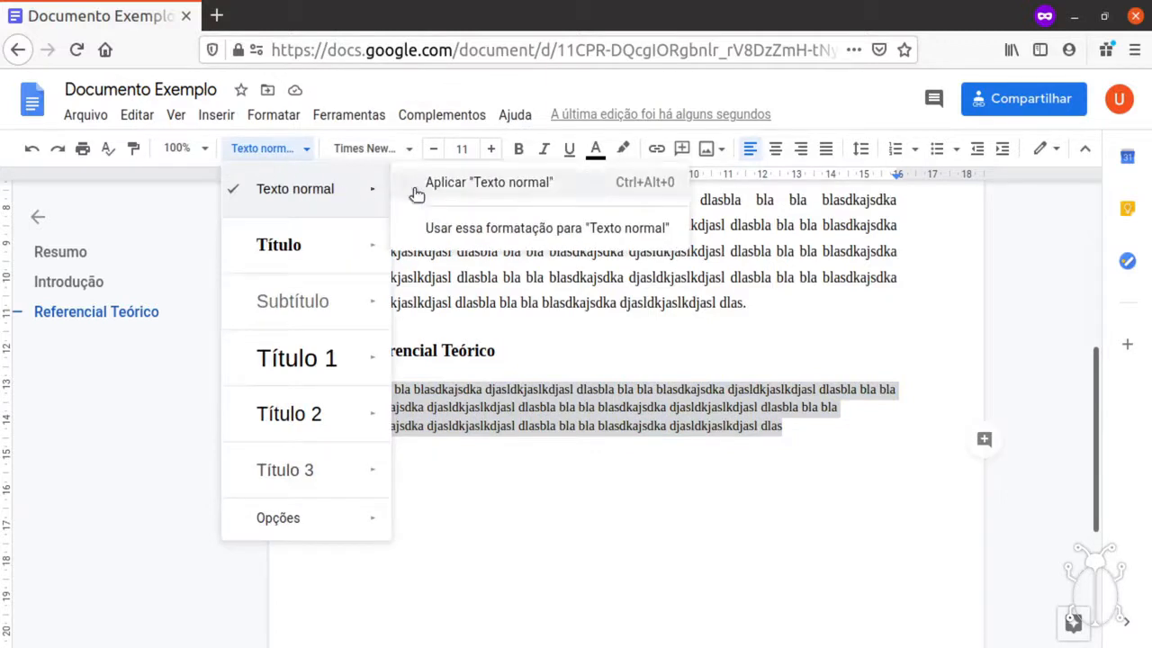
click(490, 229)
click(306, 148)
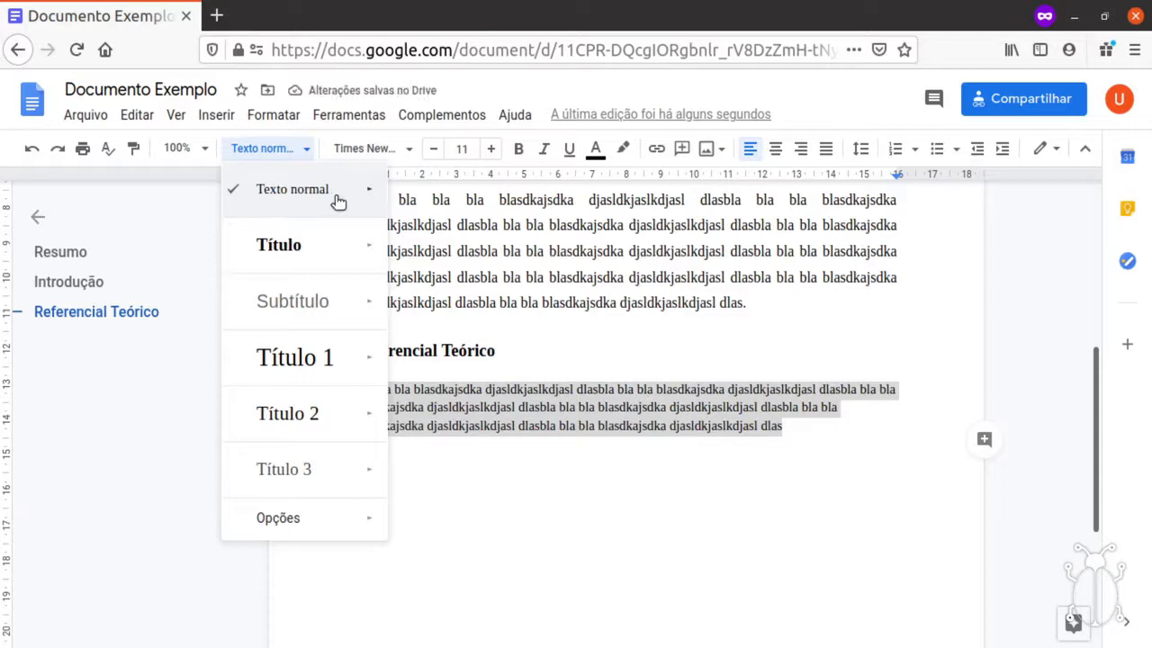
click(838, 432)
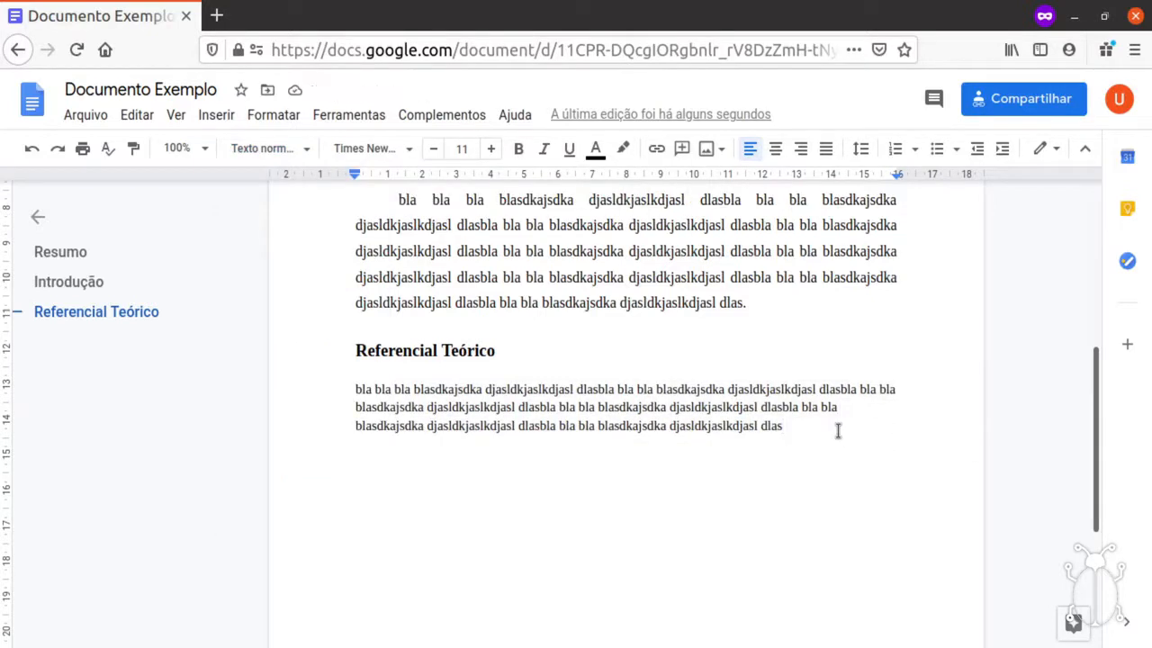
Enlarge the paragraph to 12 pt and update Texto normal to match it.
triple_click(838, 432)
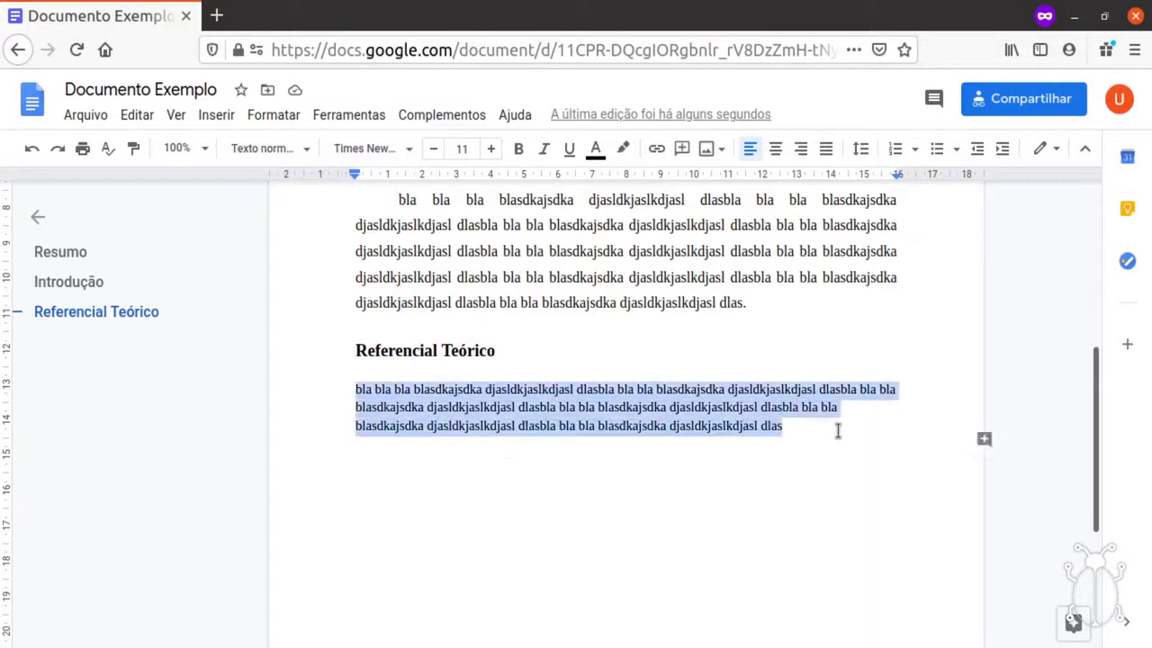
click(490, 151)
click(286, 151)
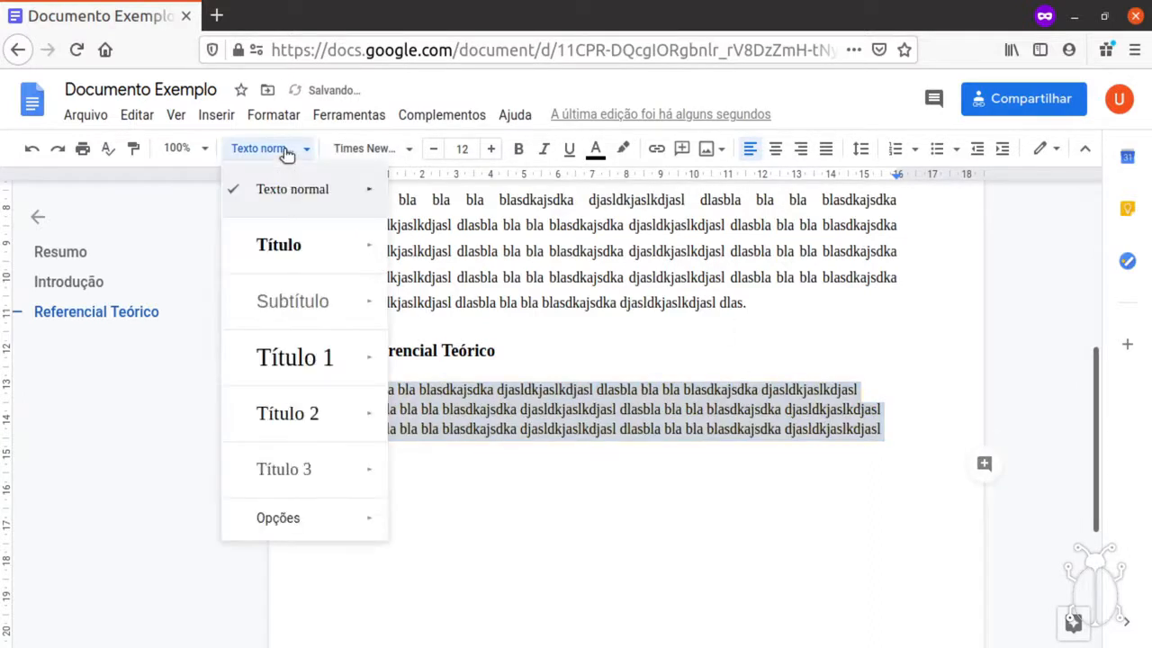
mouse_move(314, 189)
click(475, 226)
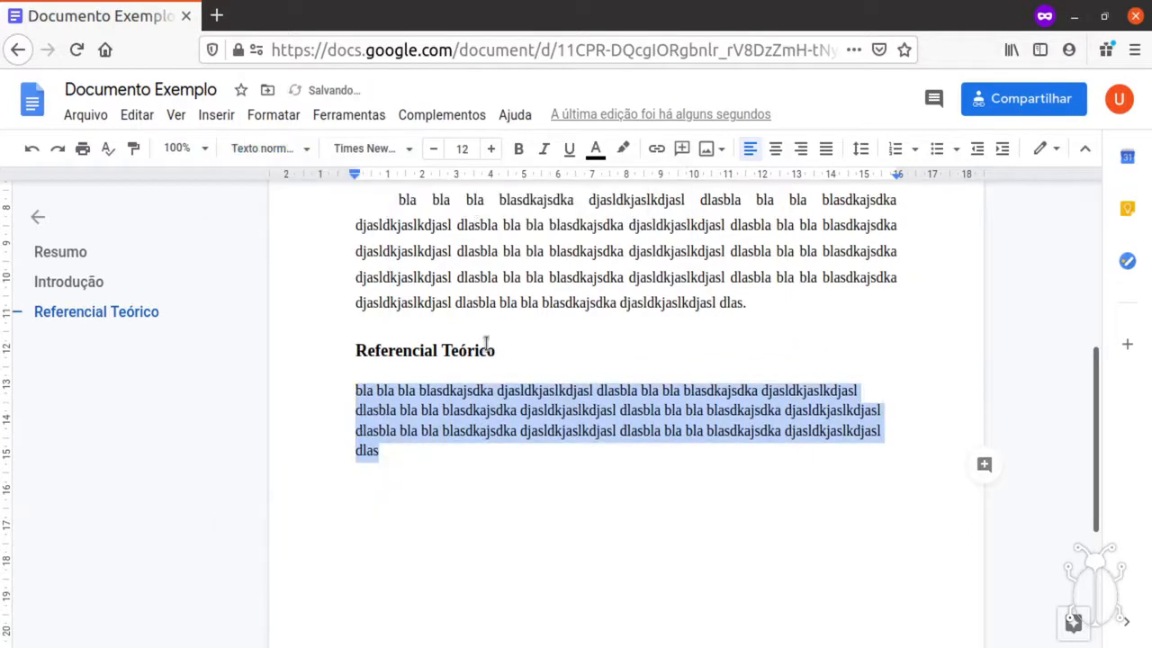
click(460, 449)
click(284, 151)
click(460, 452)
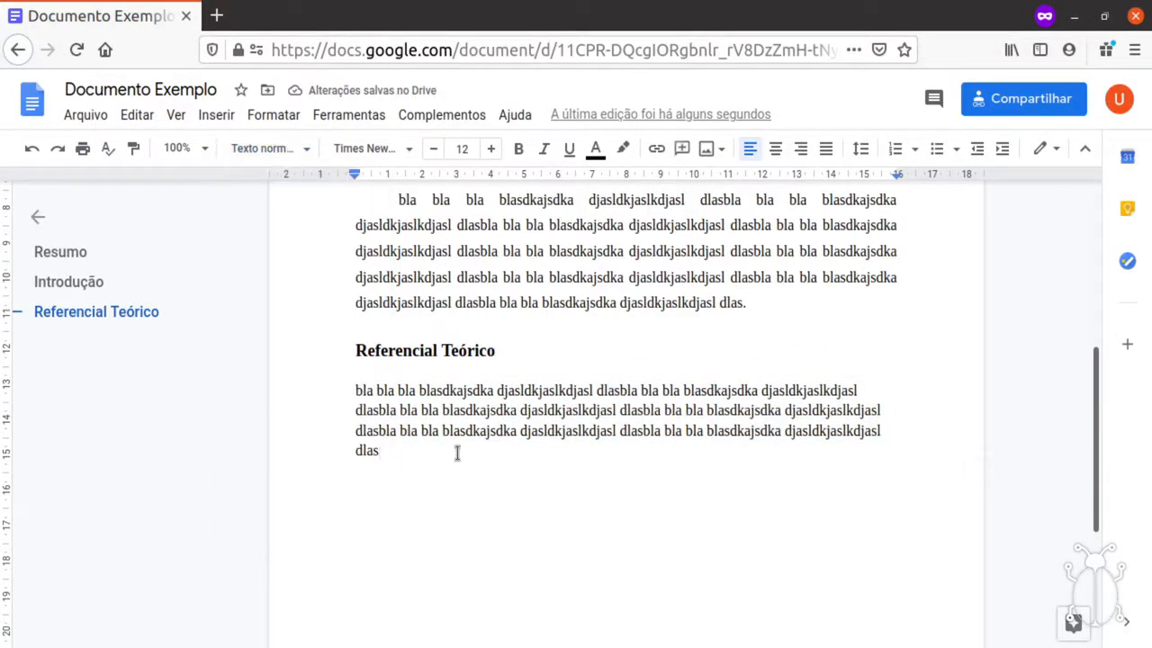
End the paragraph with '. Conforme lista abaixo:' and add numbered item 1 'texto texto texto'.
key(Return)
key(BackSpace)
text(. Conforme lista abaixo:)
key(Return)
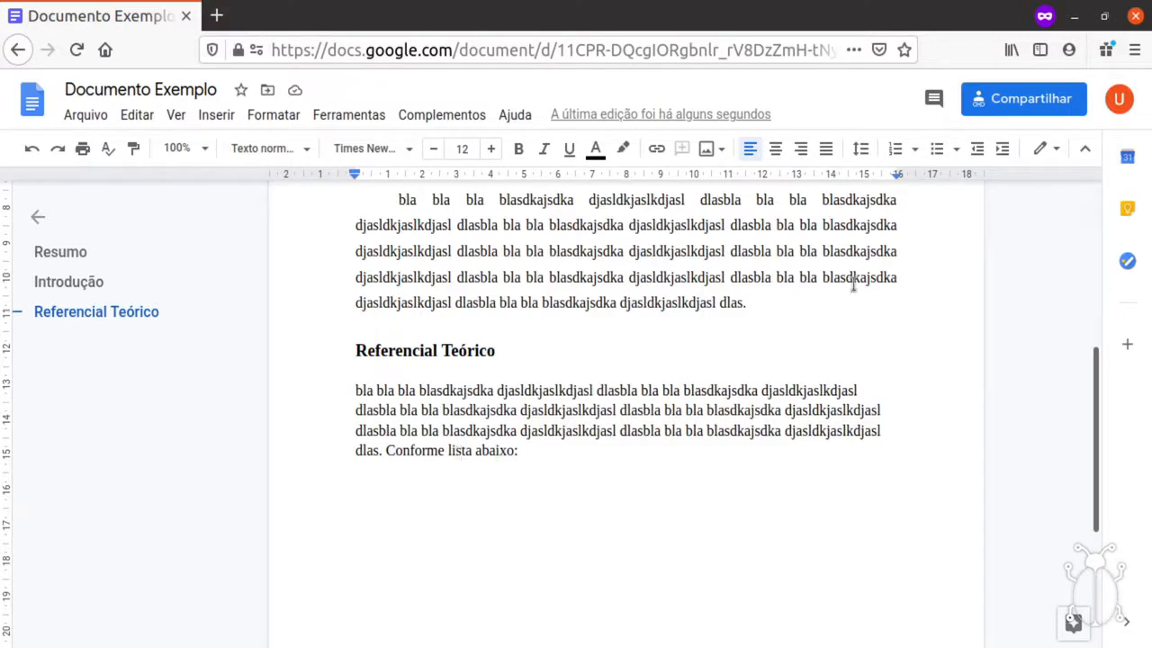
click(896, 151)
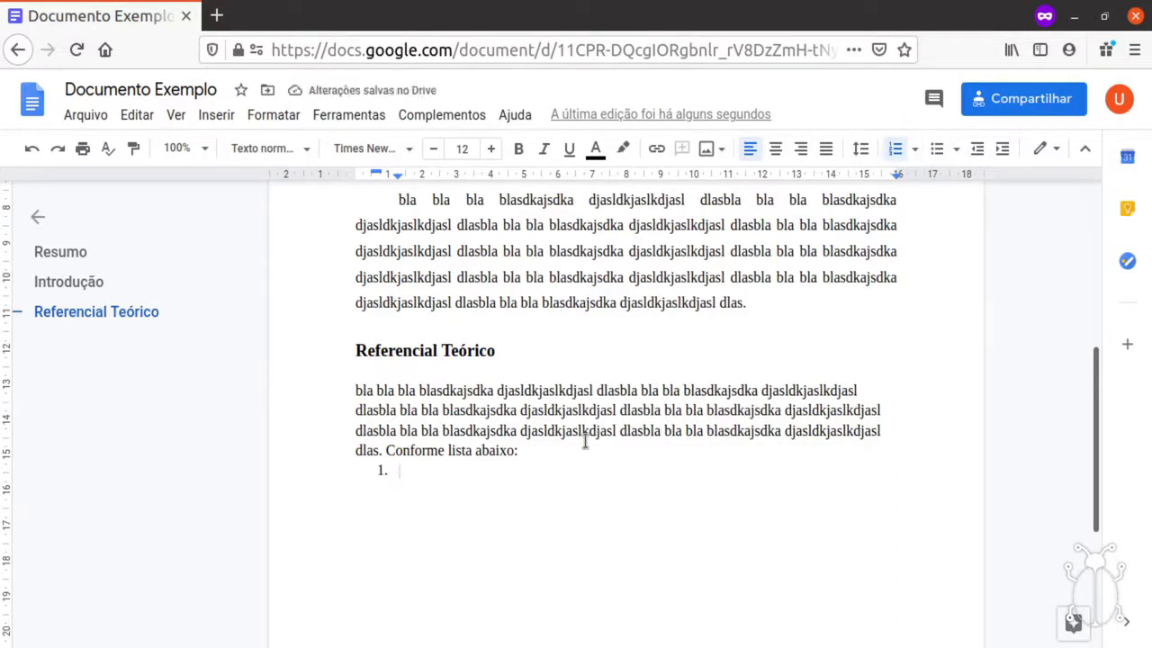
text(texto )
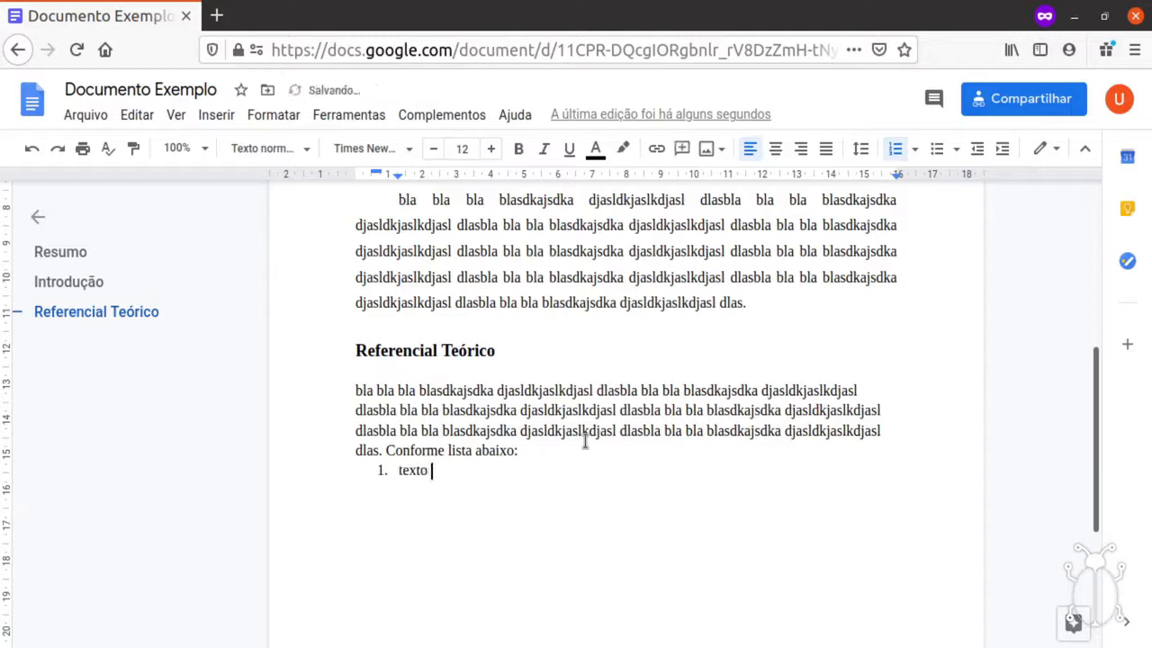
text(texto texto)
Give the Referencial Teórico paragraph and list item 1,5 line spacing.
key(shift+Home)
key(shift+Up)
key(shift+Up)
key(shift+Up)
key(shift+Up)
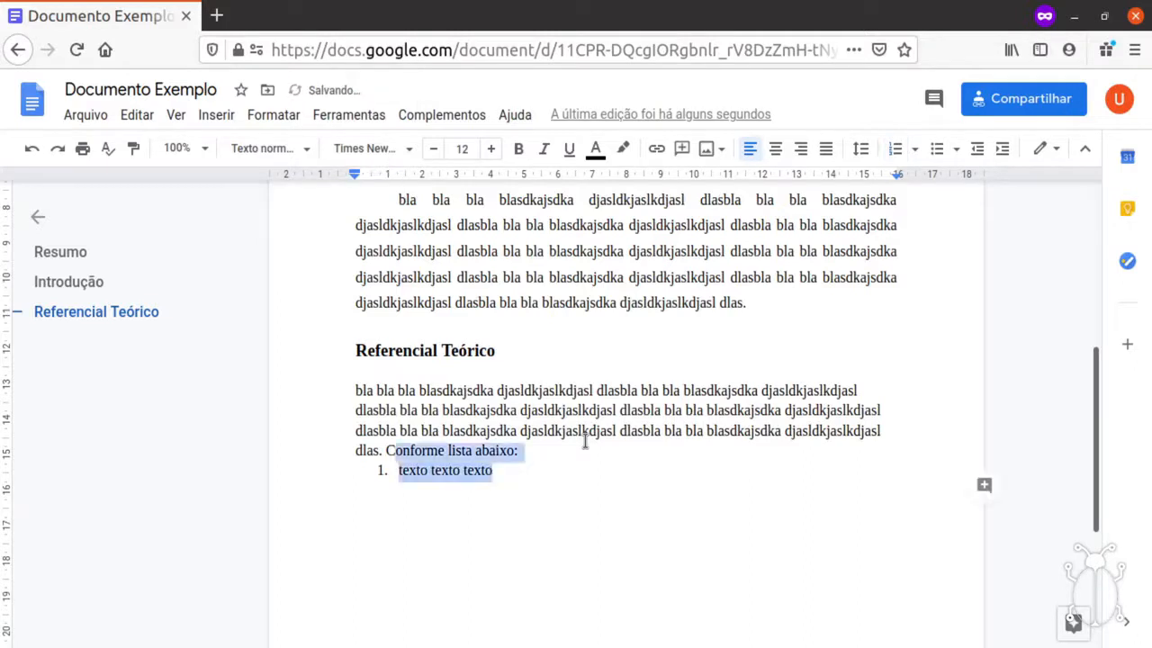
key(shift+Home)
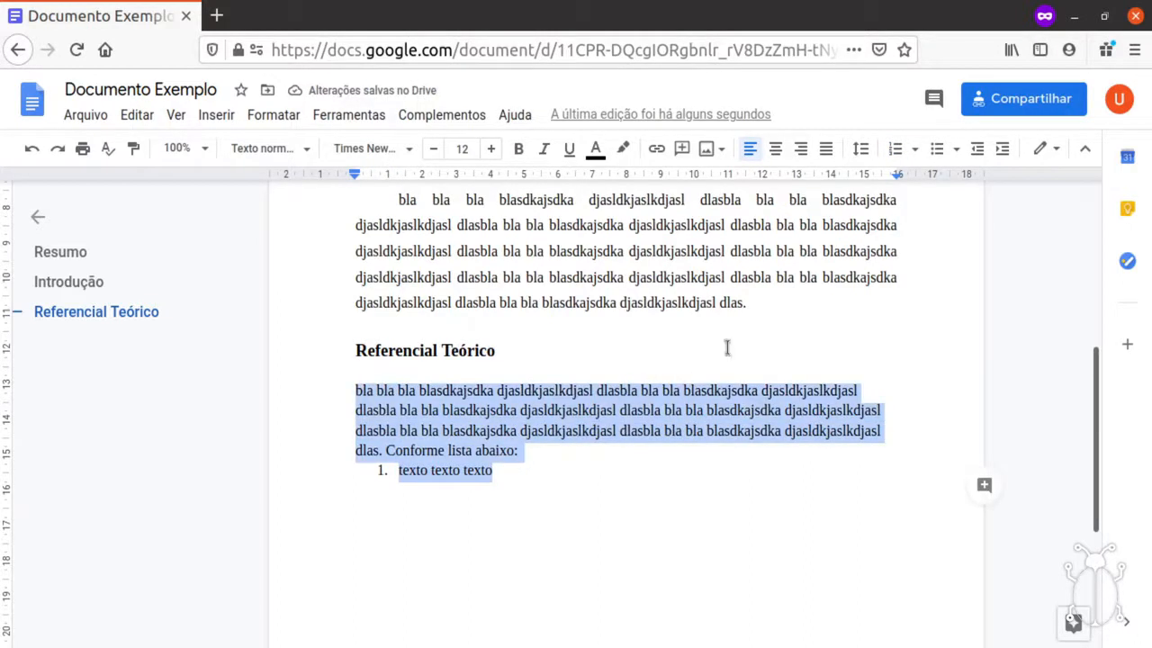
click(866, 150)
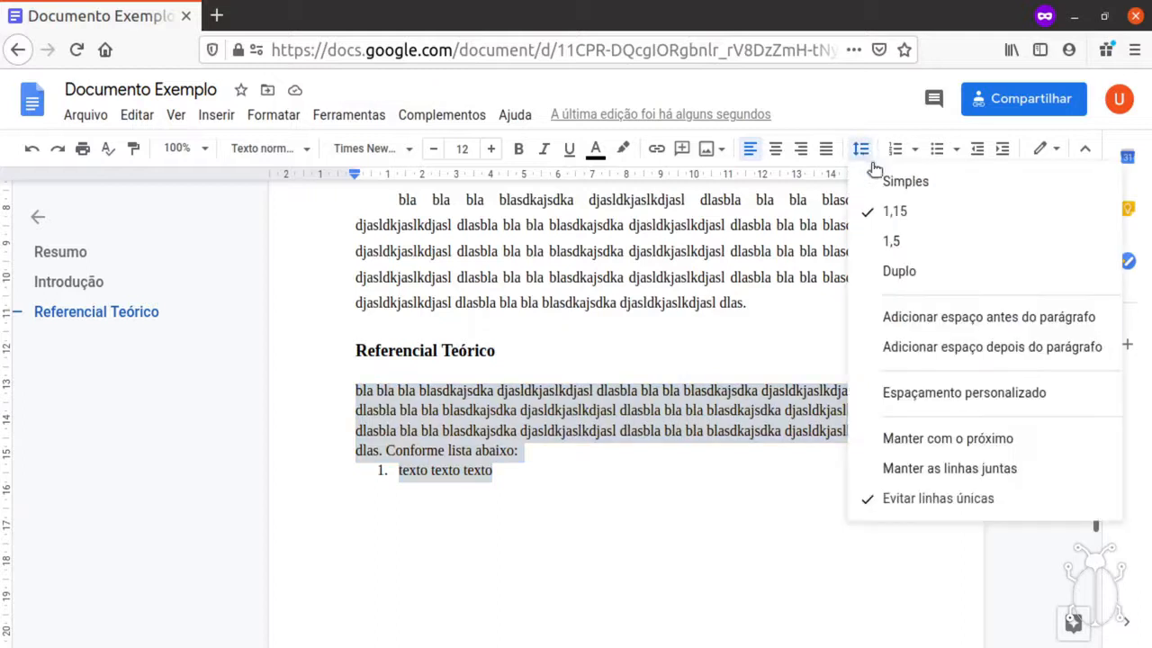
click(905, 245)
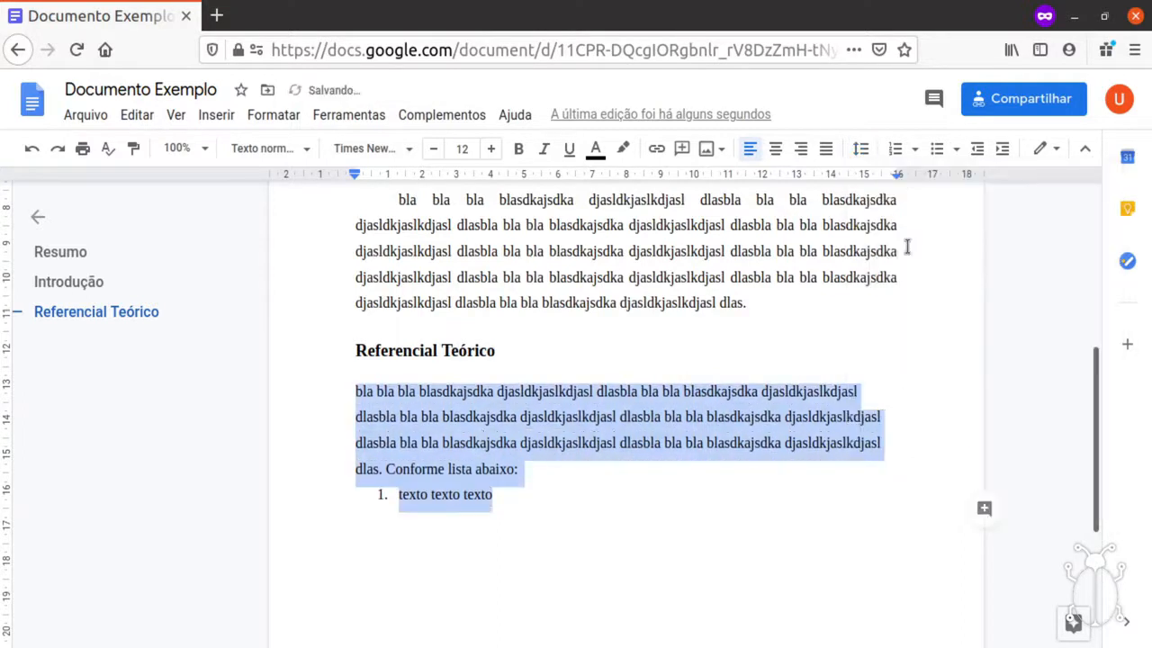
Update the Texto normal style to match the reformatted paragraph.
click(559, 470)
shift+click(354, 392)
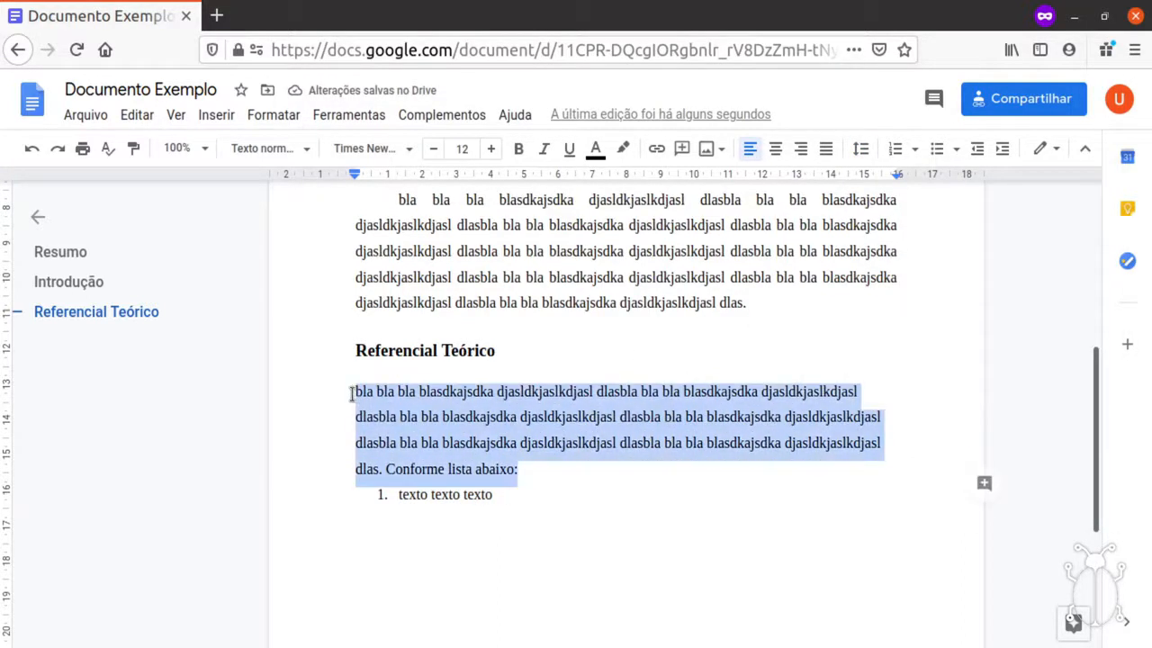
click(261, 149)
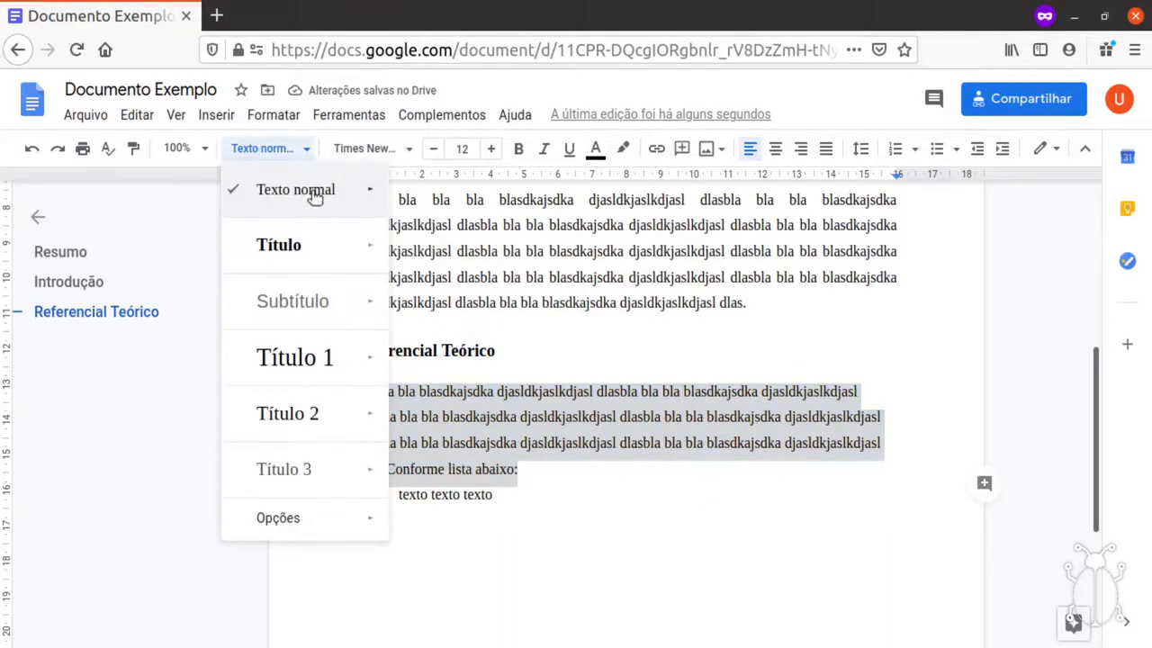
mouse_move(314, 191)
click(520, 229)
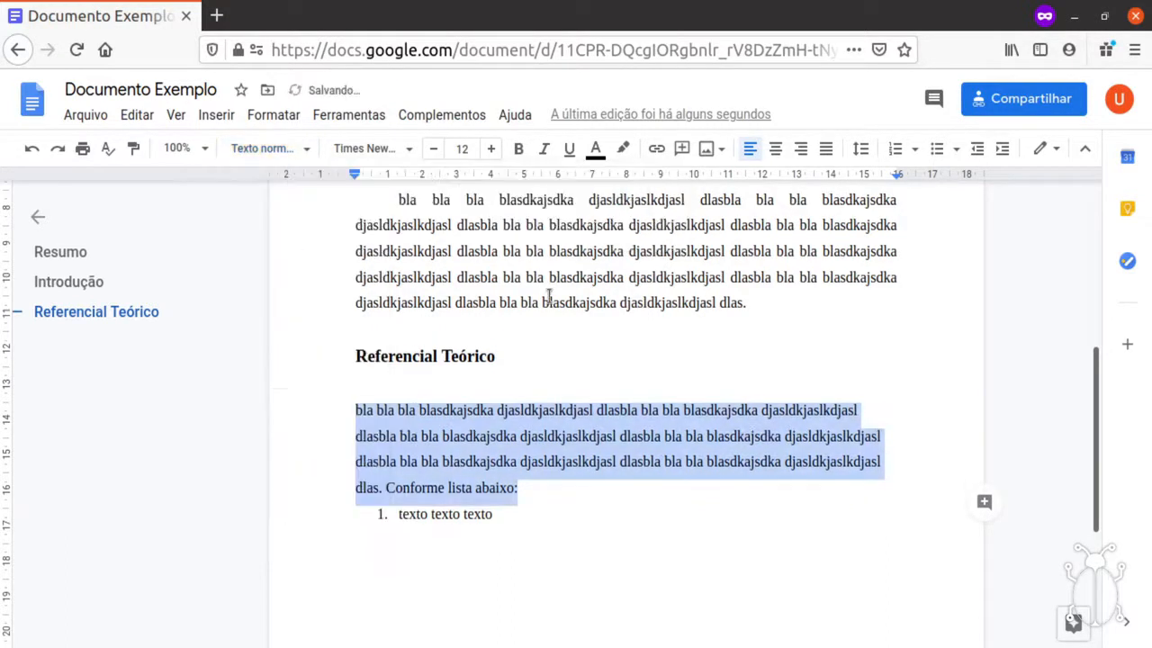
click(544, 507)
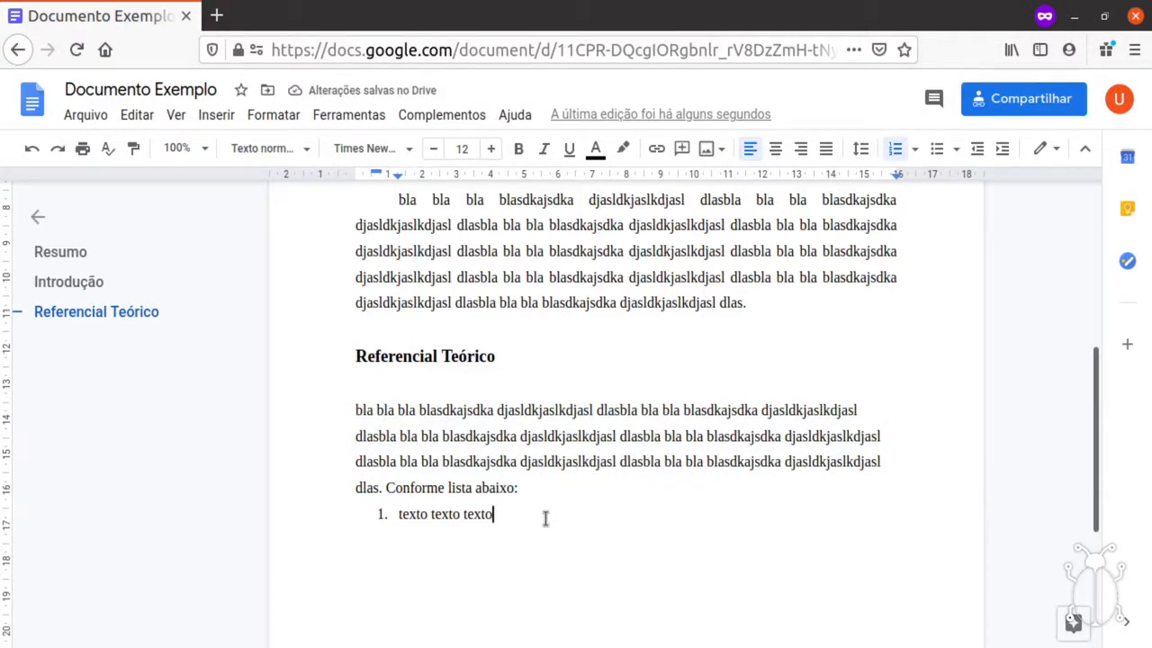
Type numbered items 1–3: 'texto texto texto;', 'texto texto texto;', 'texto texto:'.
text(;)
key(Return)
text(texto texto texto;)
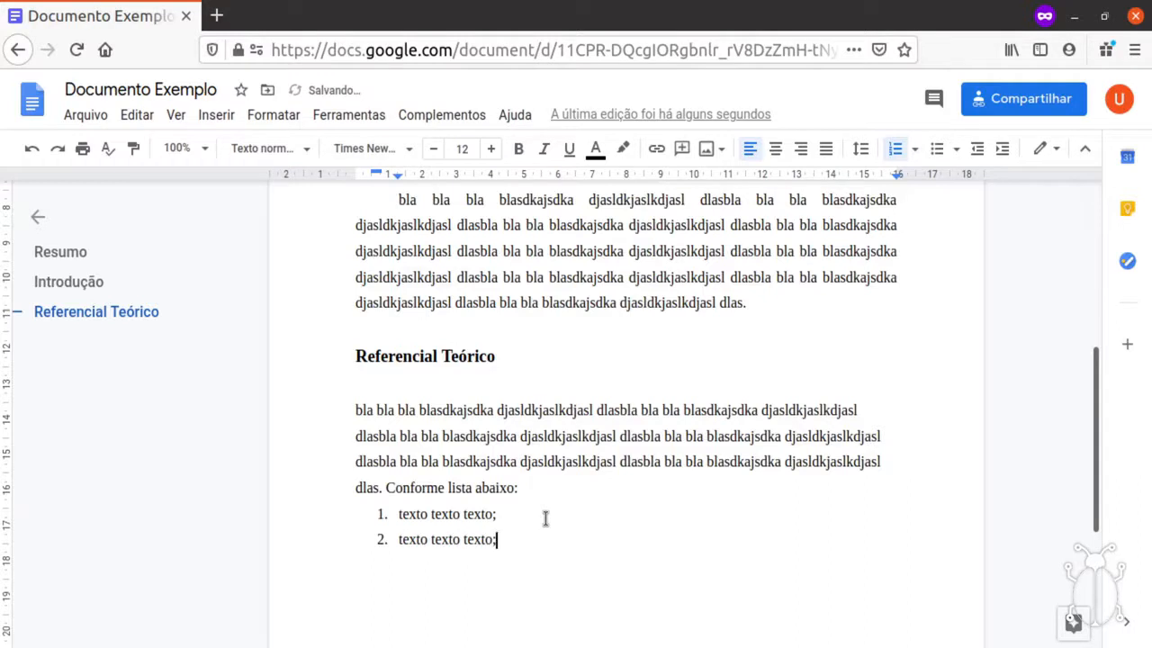
key(Return)
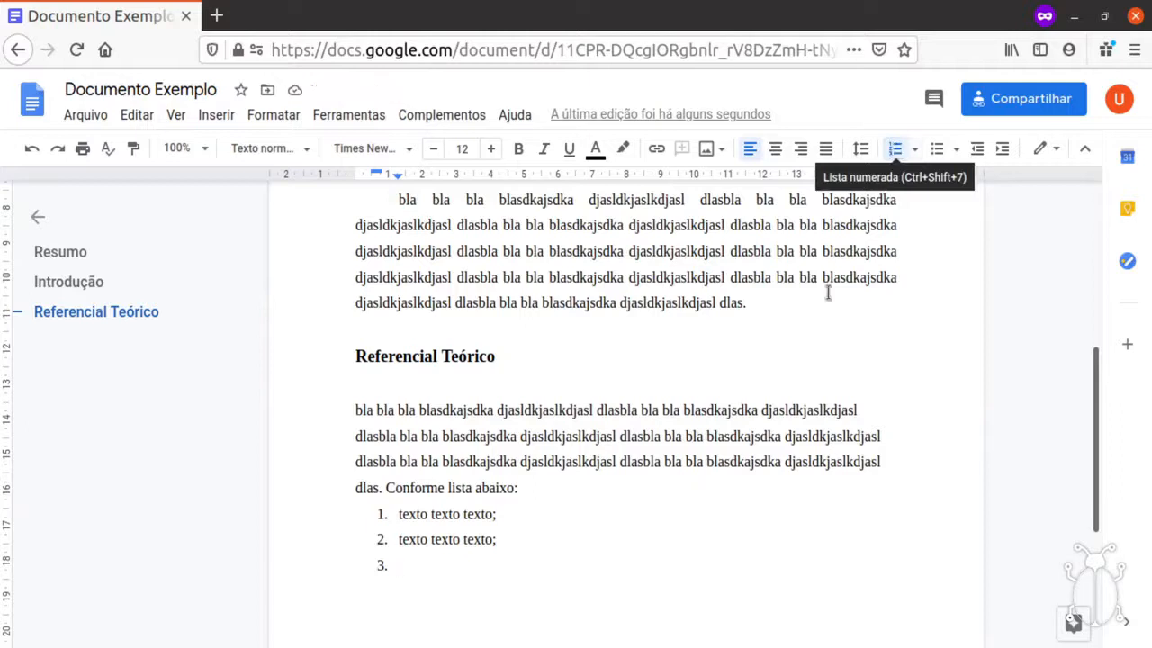
text(texto texto:)
key(Return)
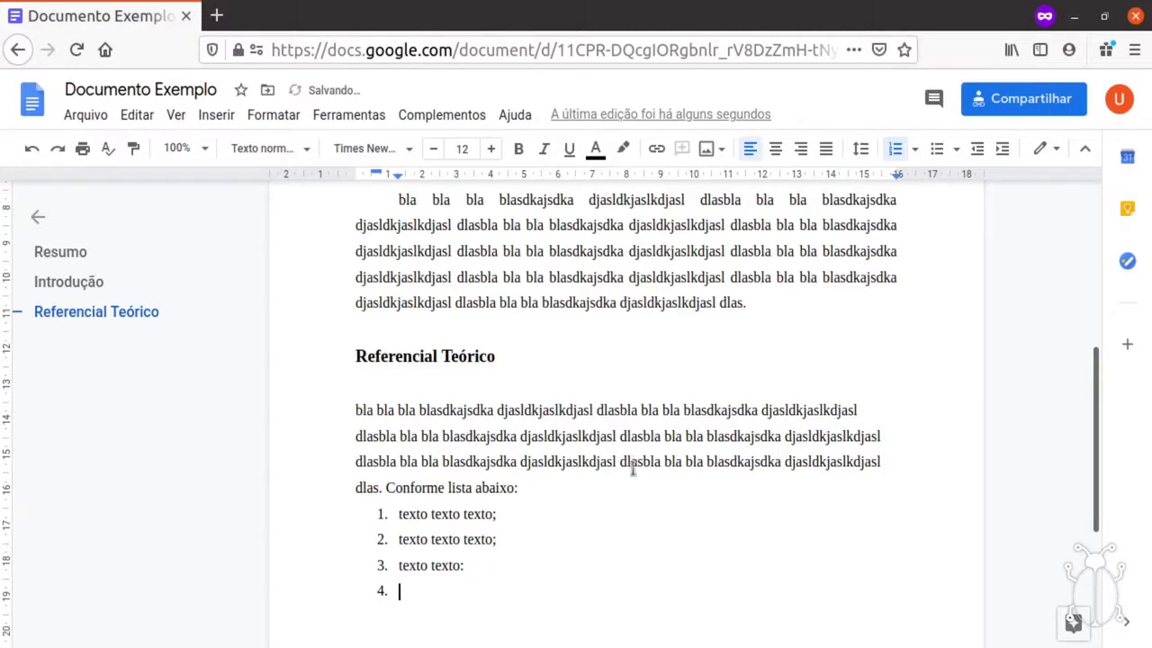
scroll(606, 486, down, 2)
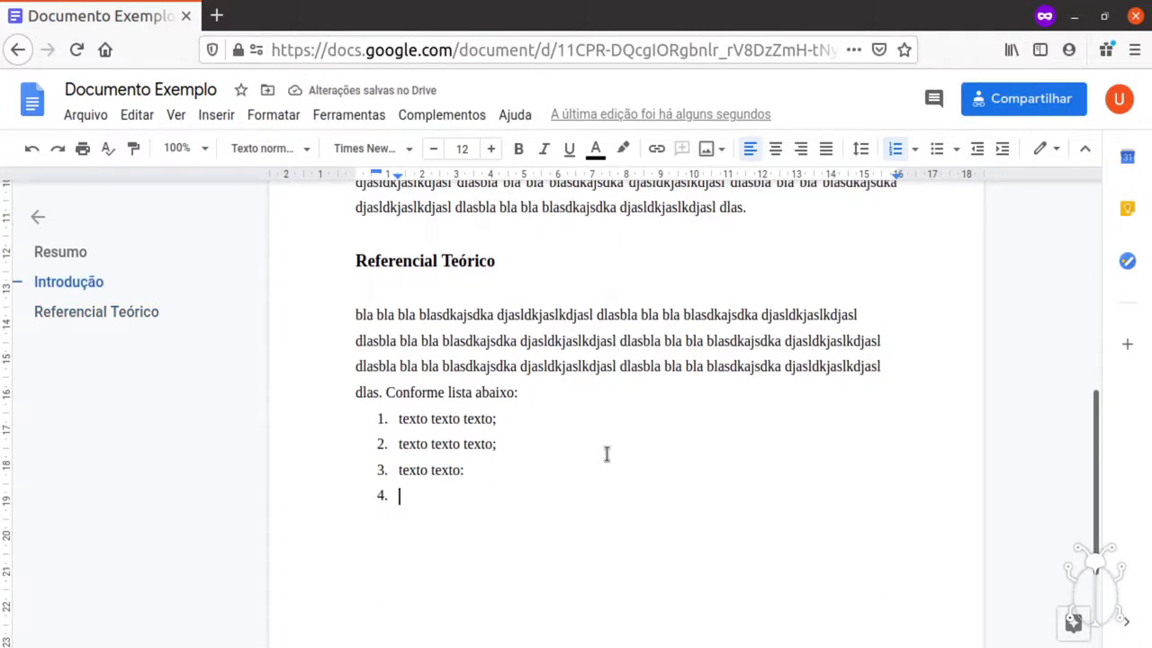
Add indented sub-items a–c under item 3, then items 4 and 5 ('texto texto...').
key(Tab)
text(sdas ahsjdhk a;)
key(Return)
text(asjdakjshdkajshd ;)
key(Return)
text(asdjaksjdasjdlkas.)
key(Return)
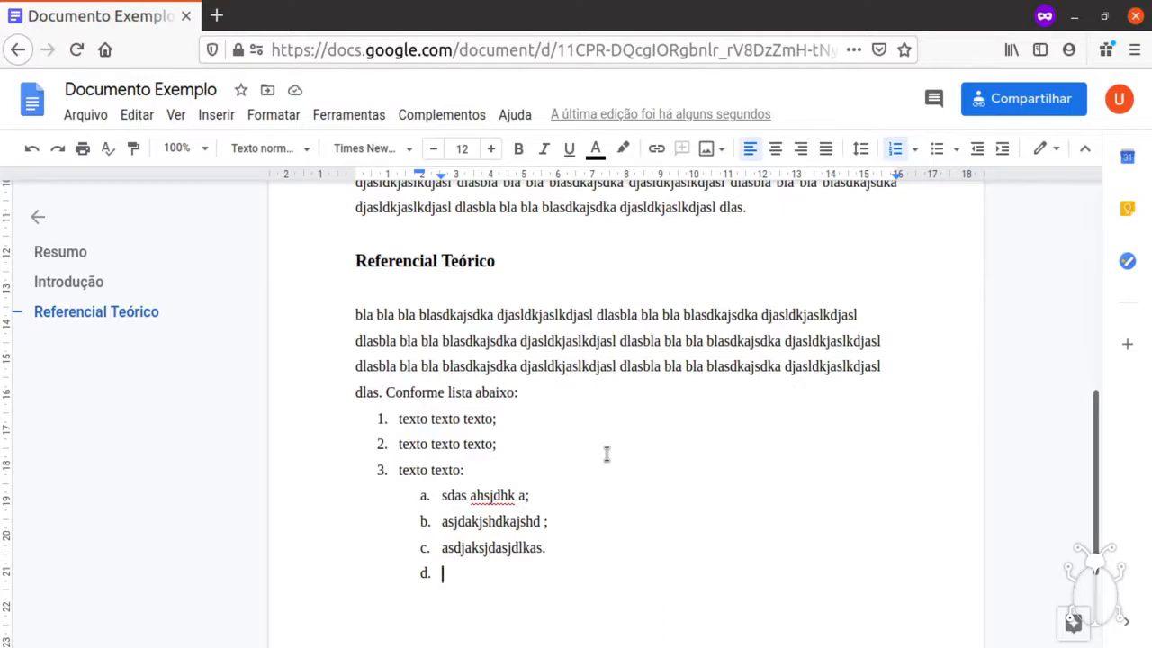
key(shift+Tab)
text(asjdhajshdka askjdh;)
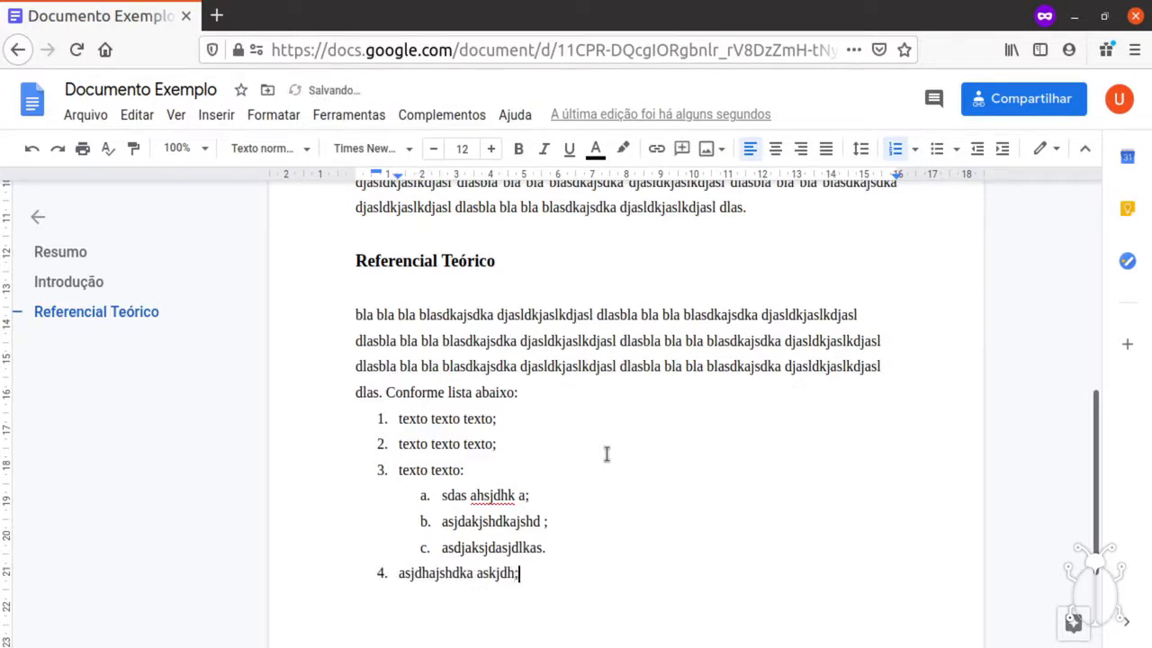
key(Return)
text(texto texto...)
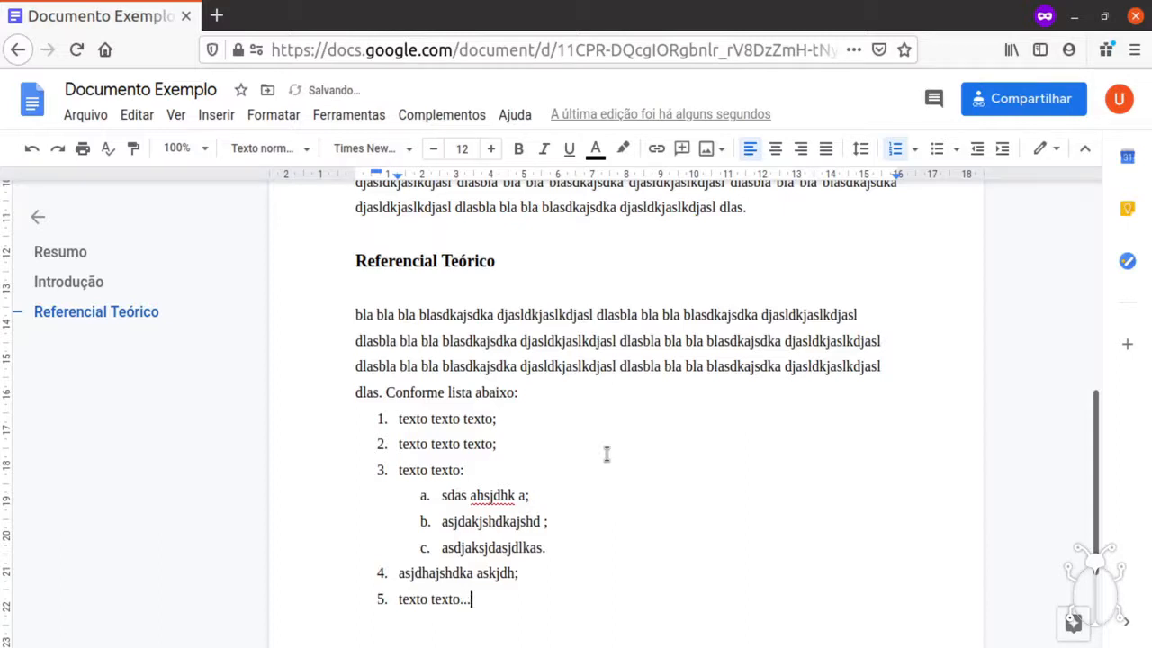
scroll(607, 455, down, 2)
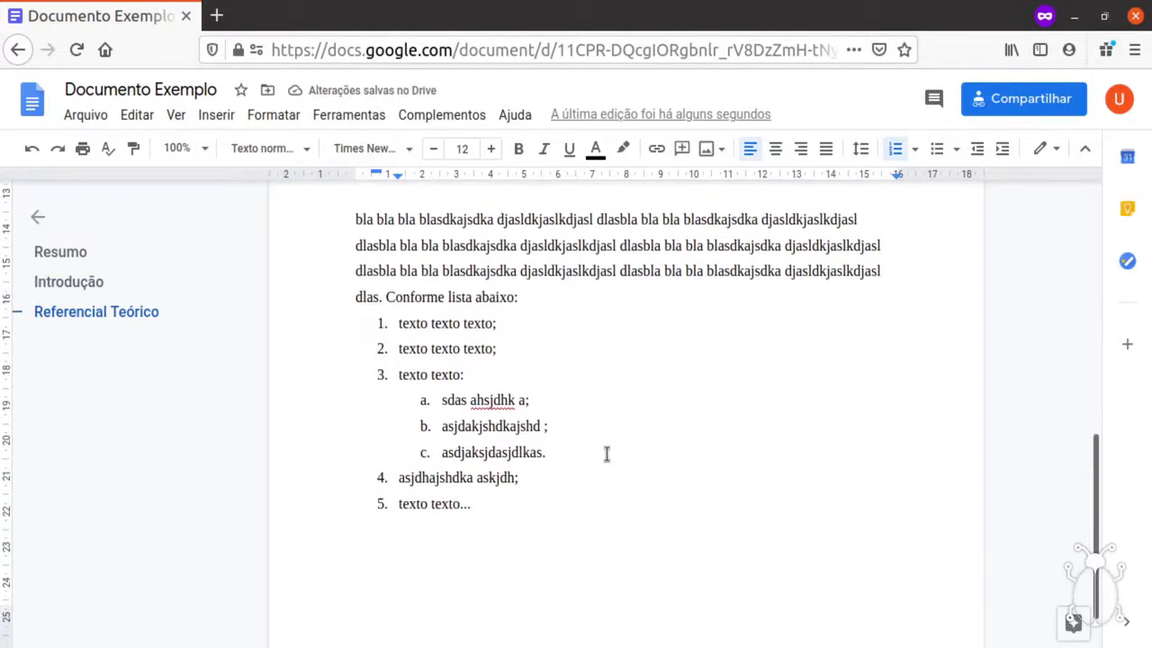
drag(399, 324, 539, 505)
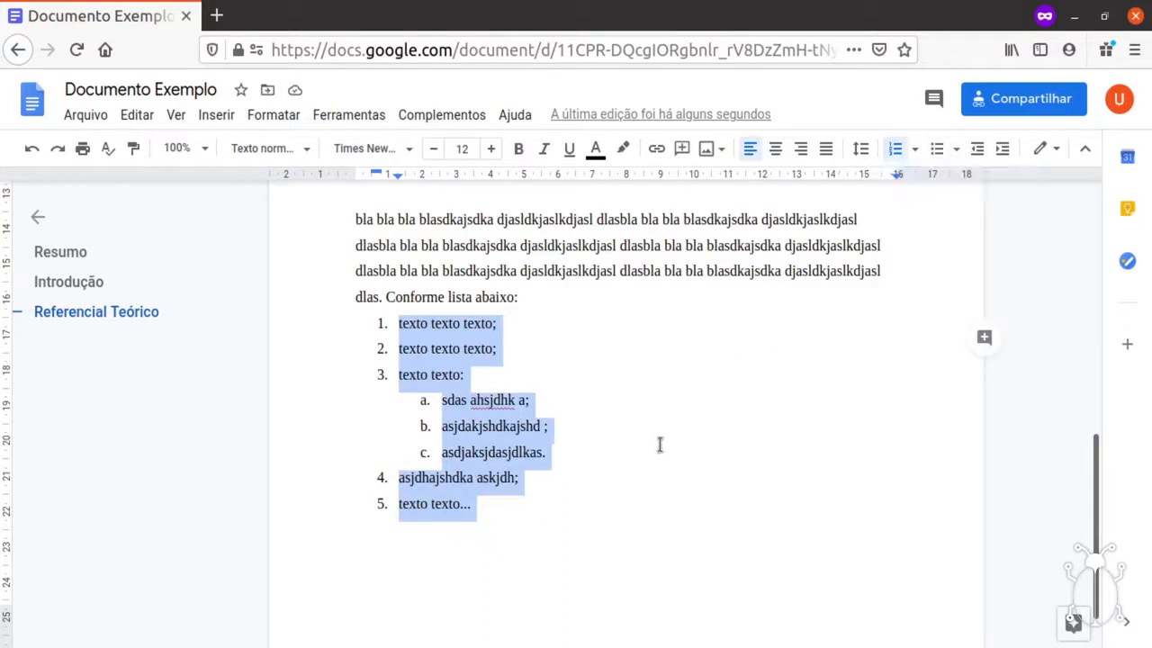
click(513, 511)
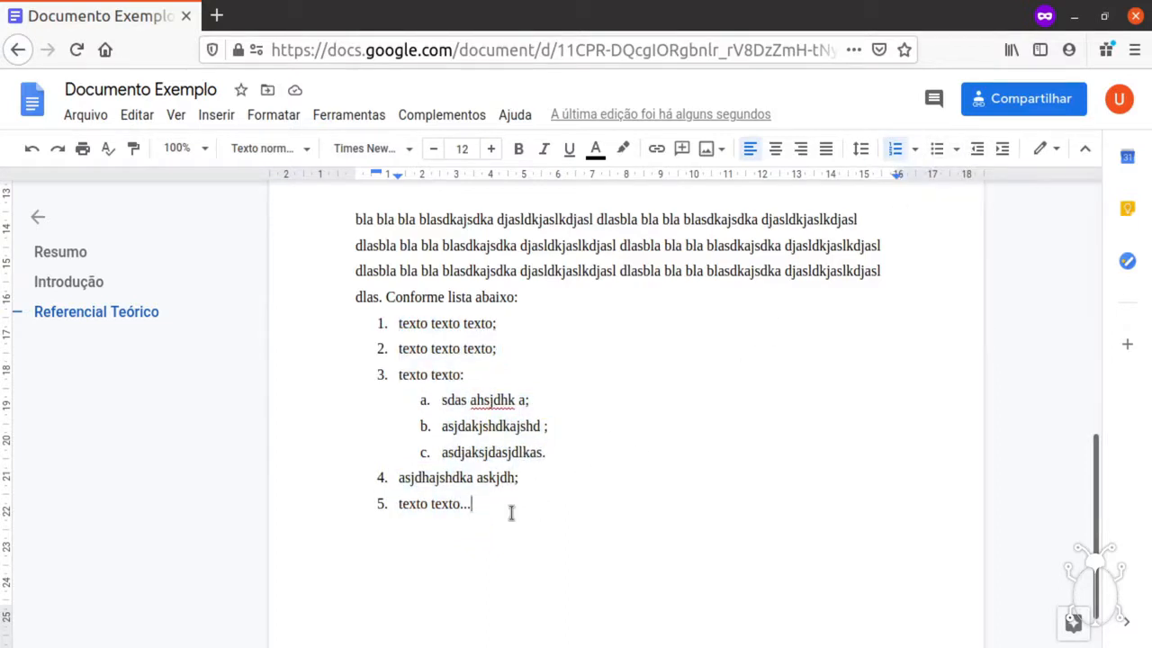
scroll(510, 513, up, 3)
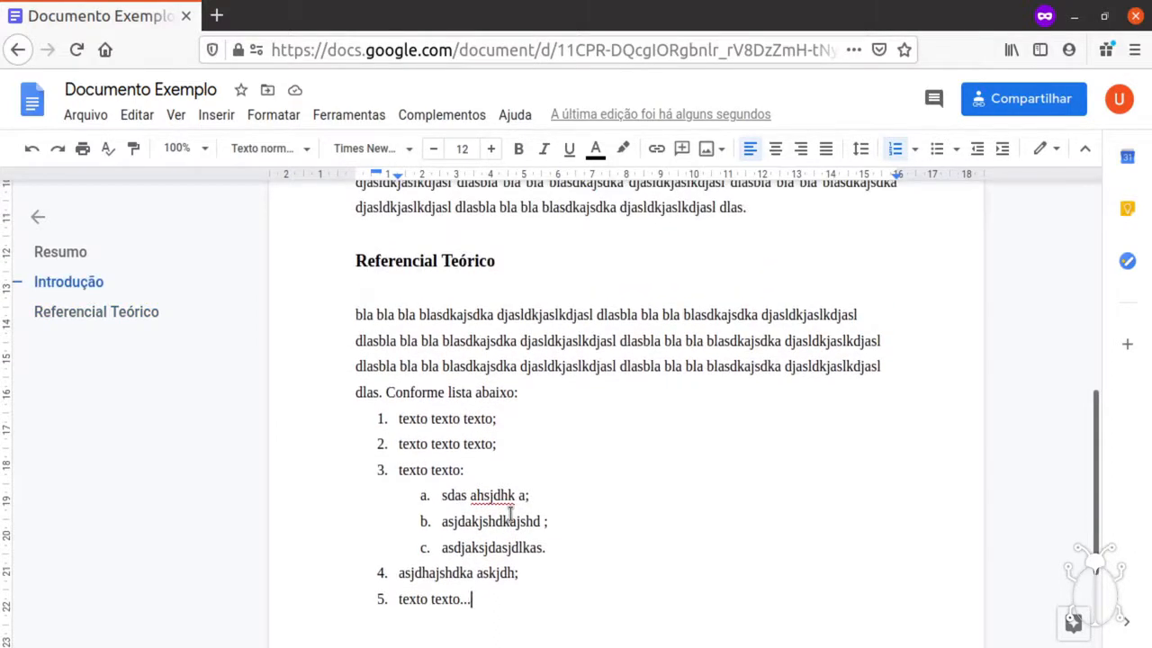
scroll(510, 514, down, 3)
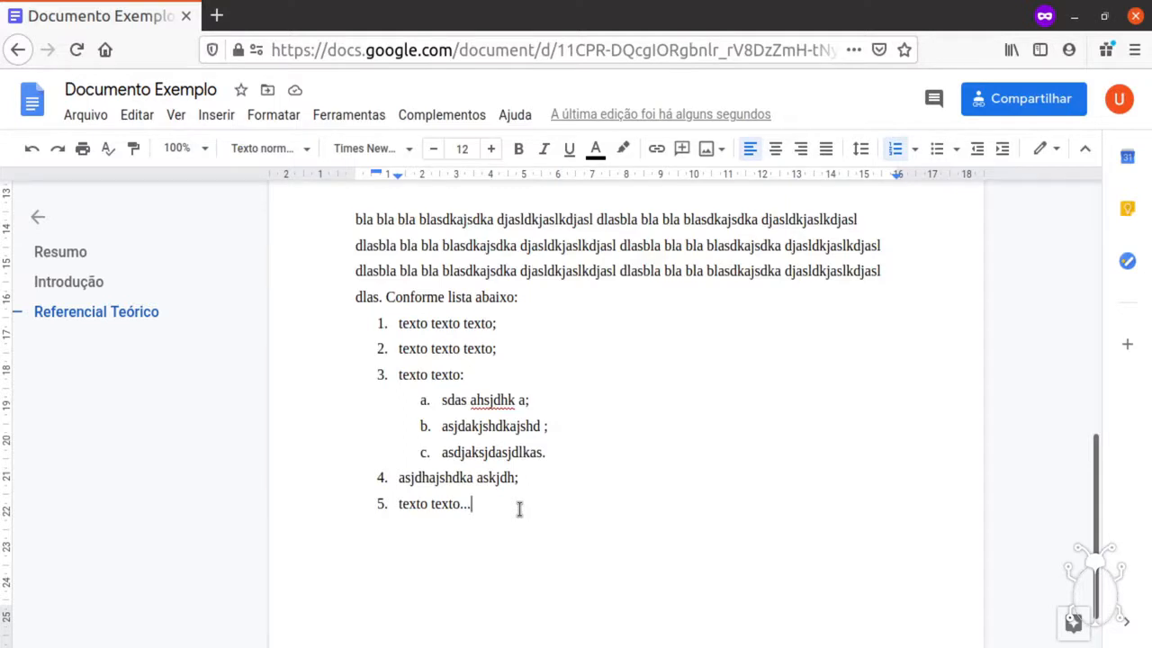
Insert a centered empty line under Referencial Teórico and bring up the image insertion options.
scroll(520, 509, up, 3)
click(522, 344)
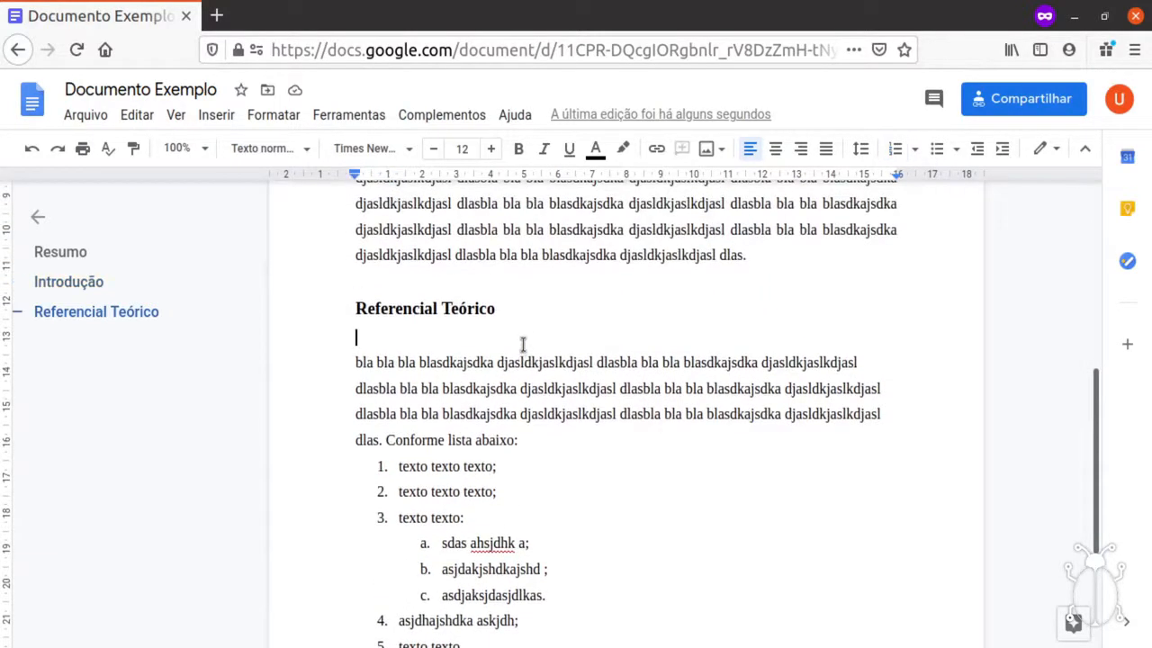
key(Return)
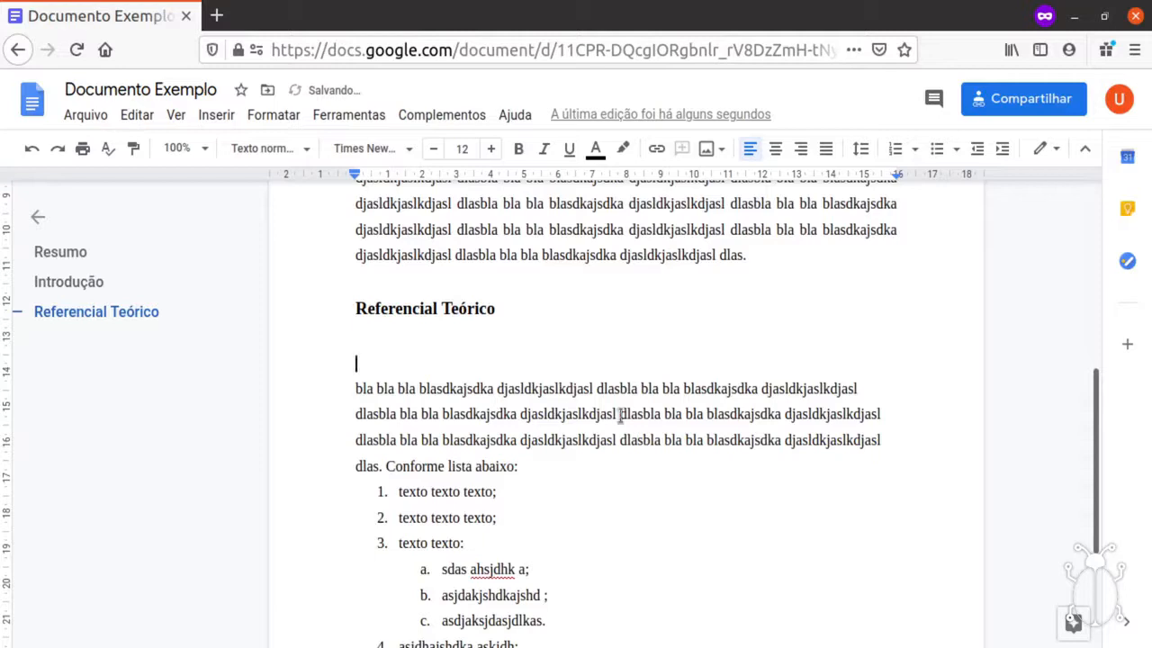
click(775, 151)
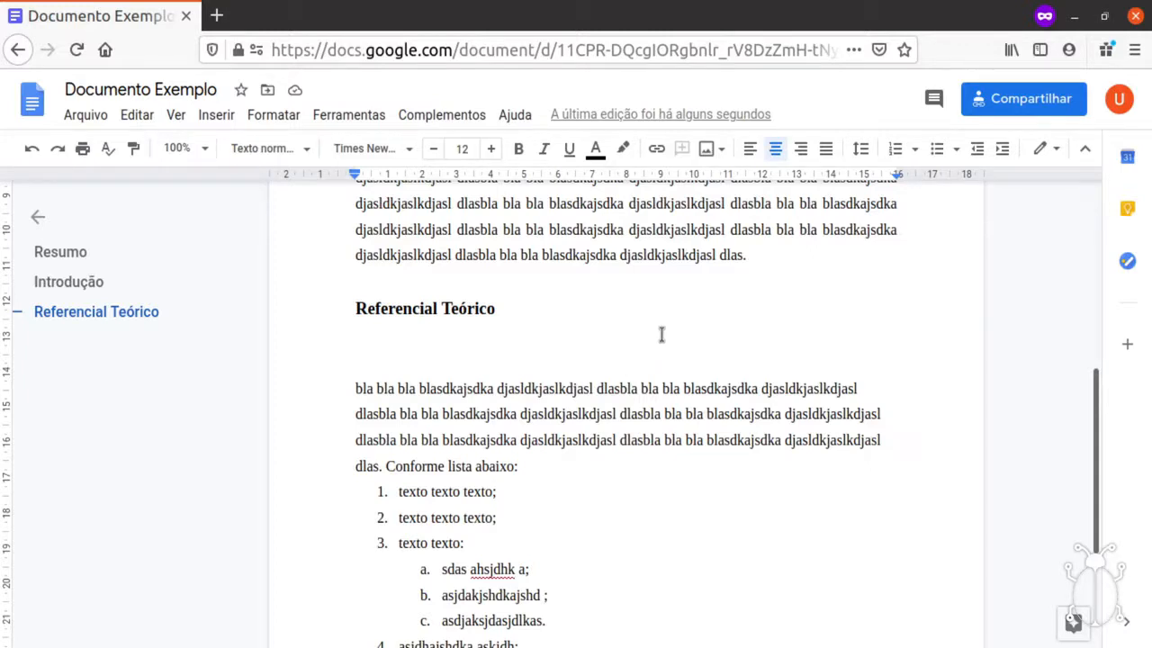
click(707, 150)
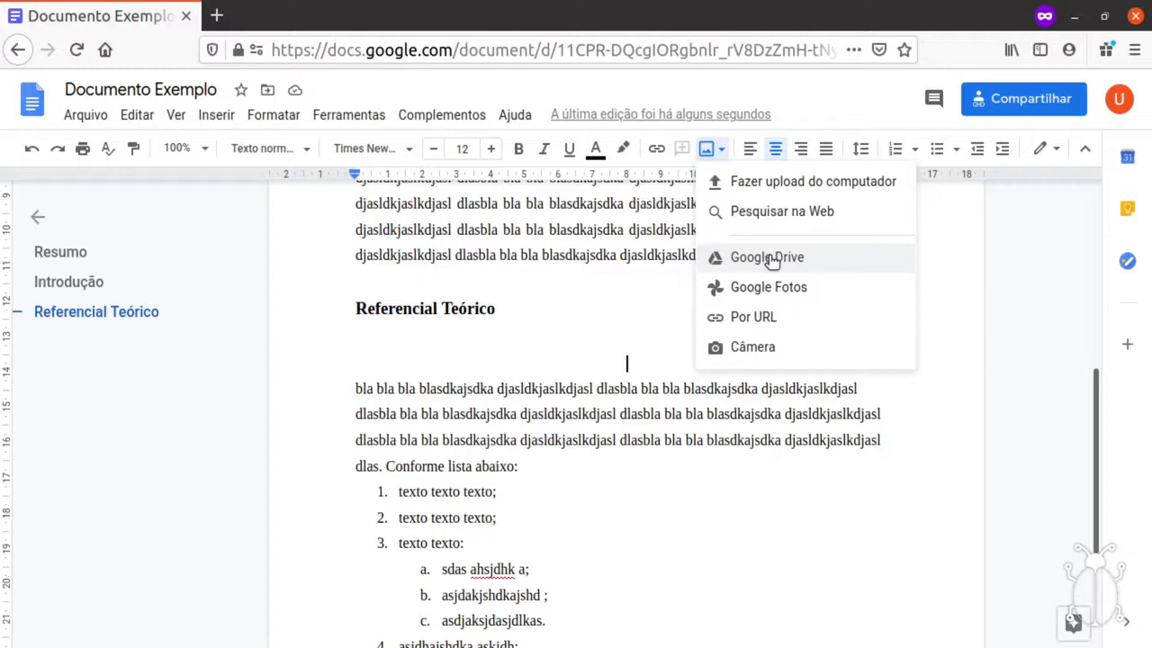
Search the web for 'transistor' and insert the white-background transistor photo.
click(774, 216)
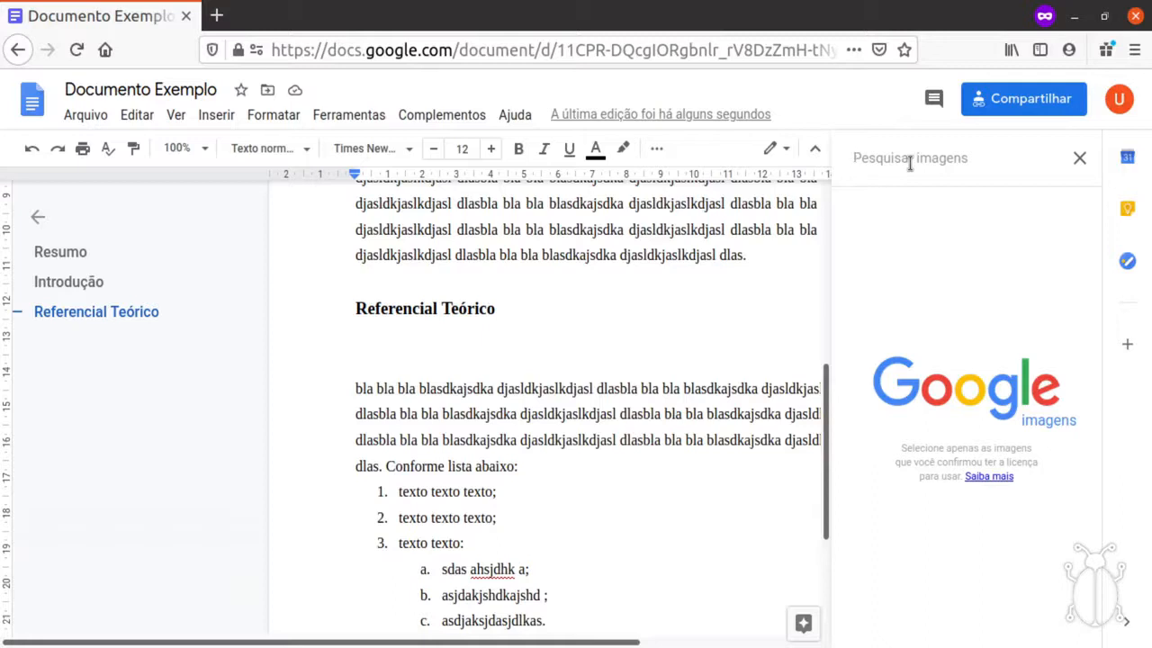
text(transistor)
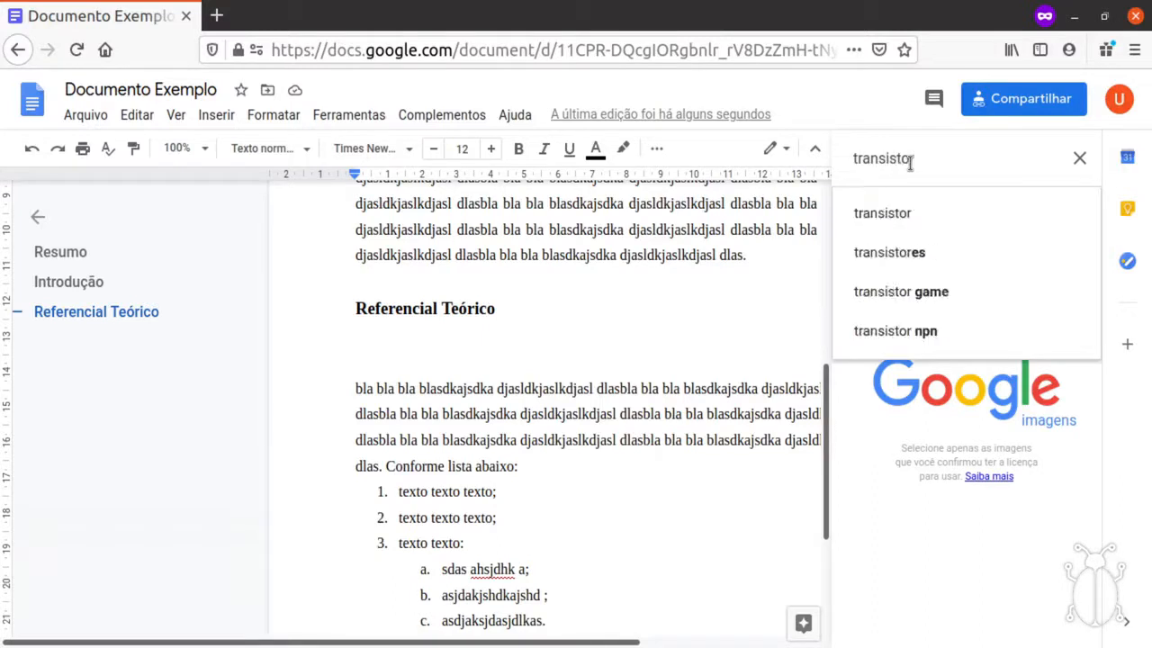
key(Return)
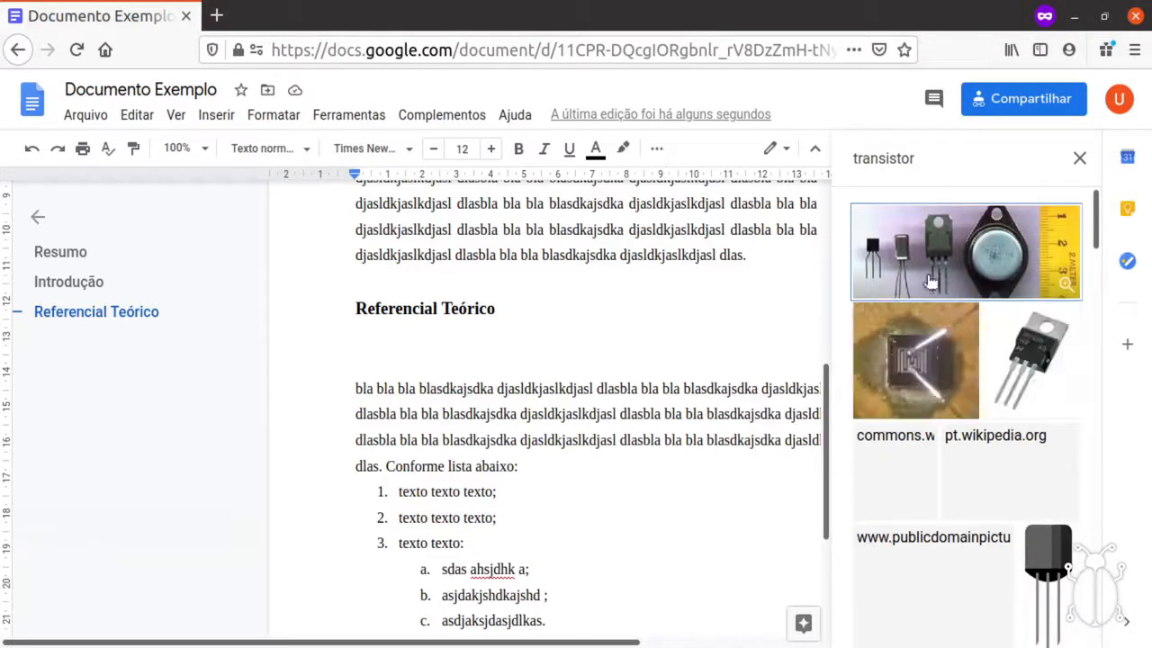
click(1042, 362)
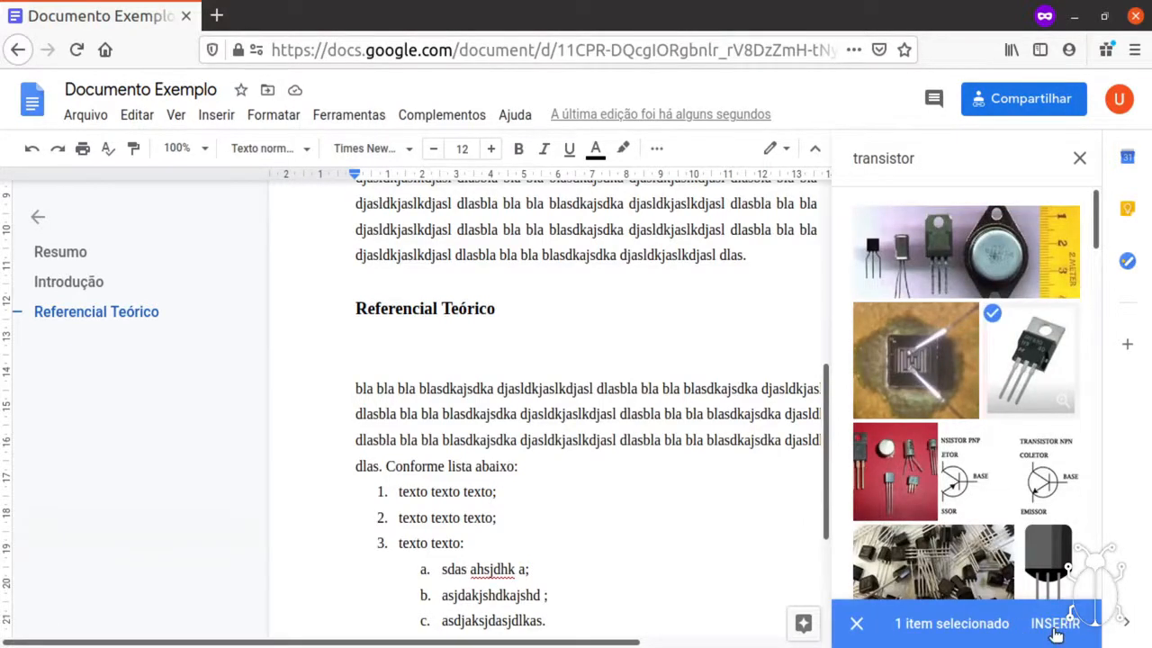
click(1055, 624)
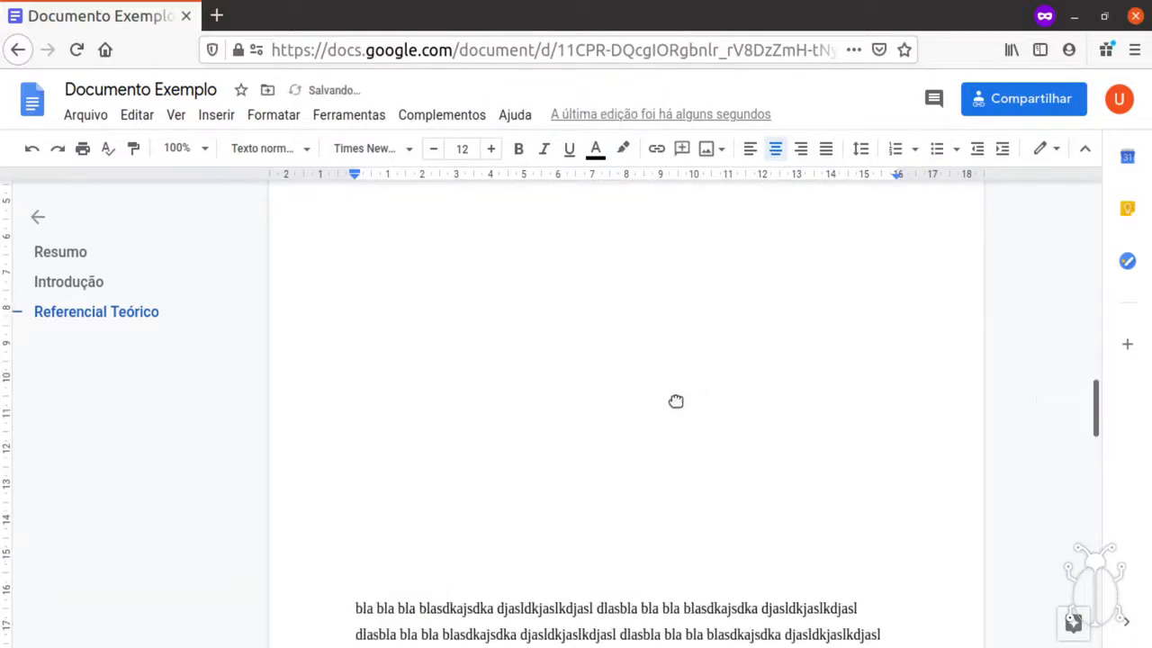
Shrink the transistor image in two corner-handle drags so it sits small and centred under Referencial Teórico.
click(632, 378)
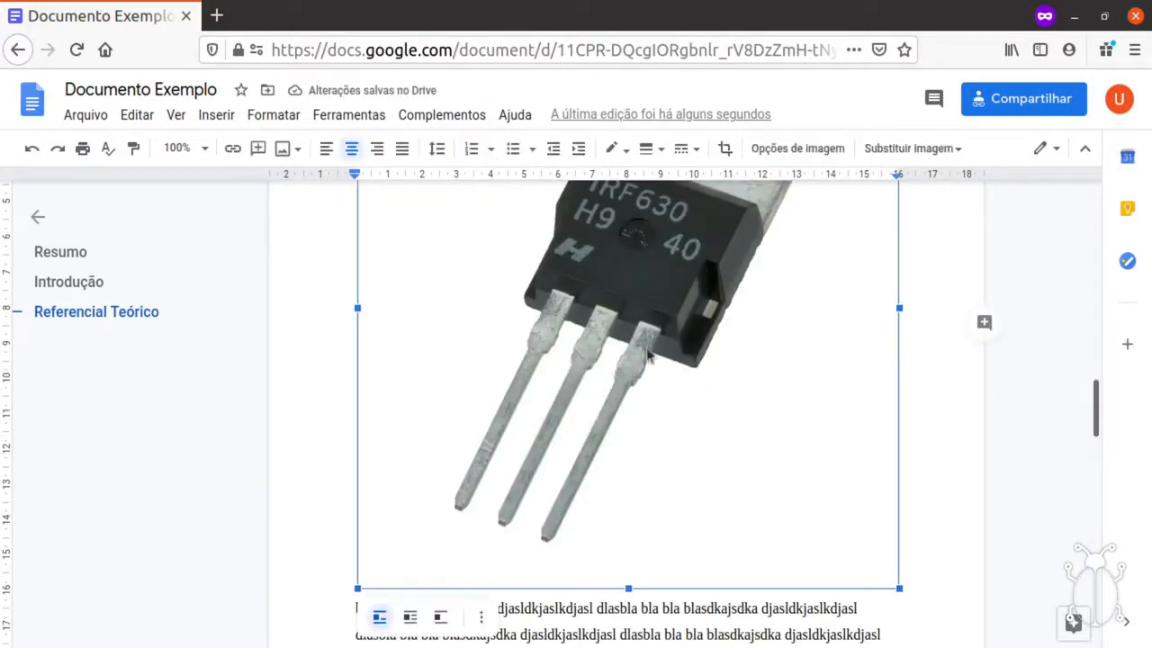
scroll(657, 373, up, 5)
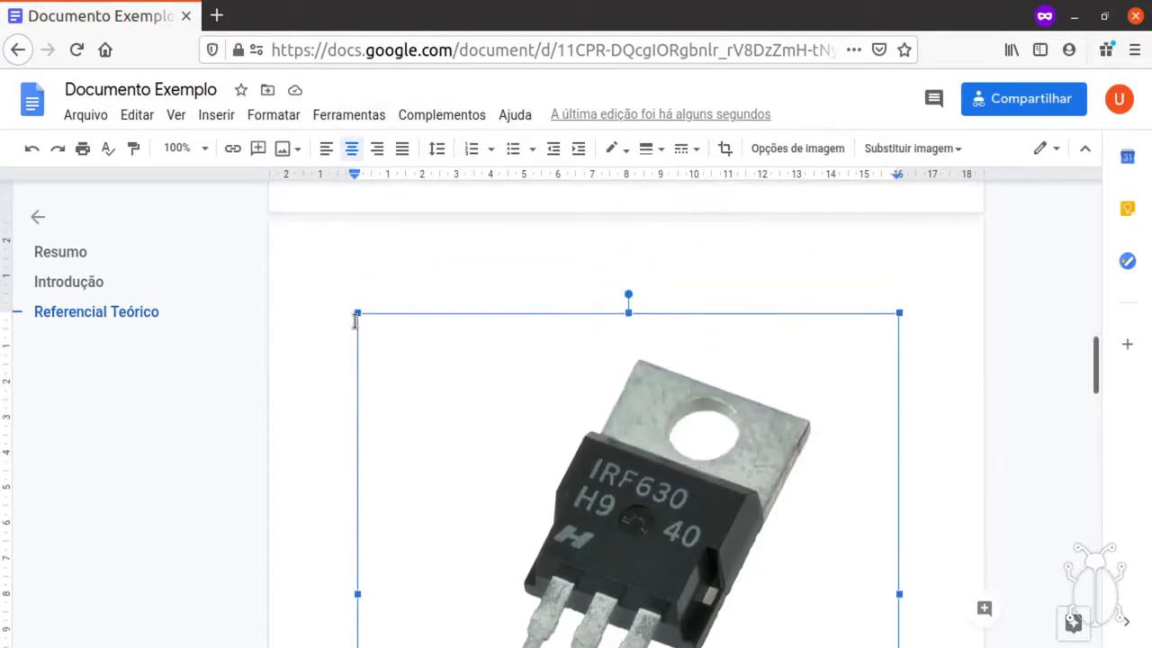
drag(356, 315, 627, 547)
scroll(606, 417, up, 5)
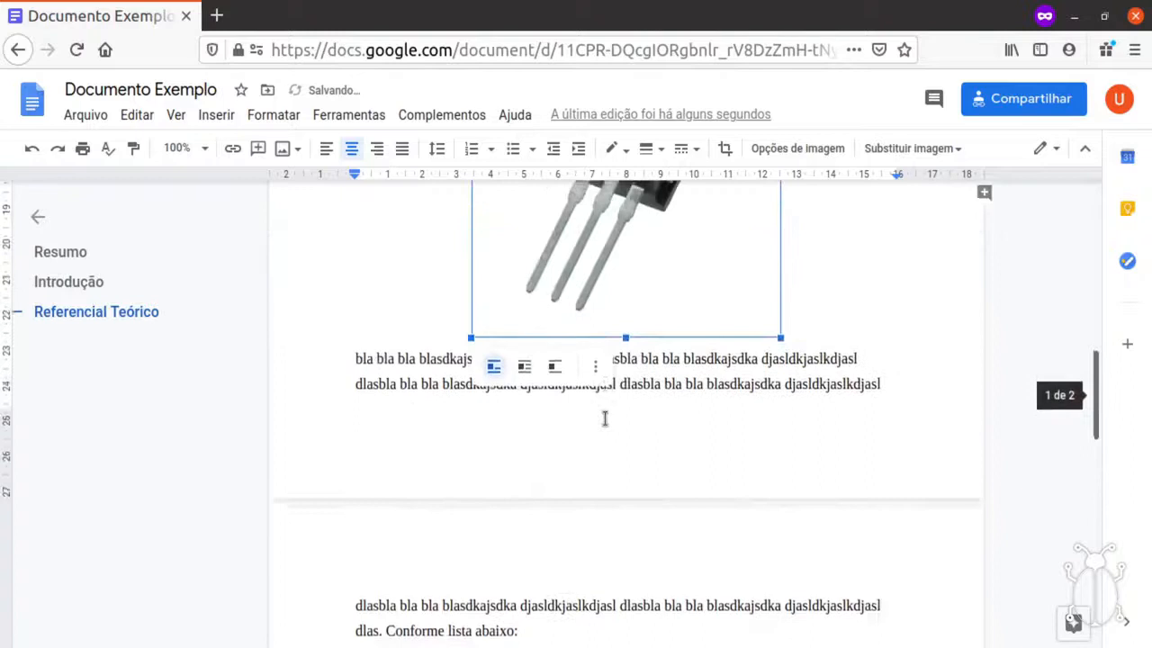
drag(470, 302, 626, 468)
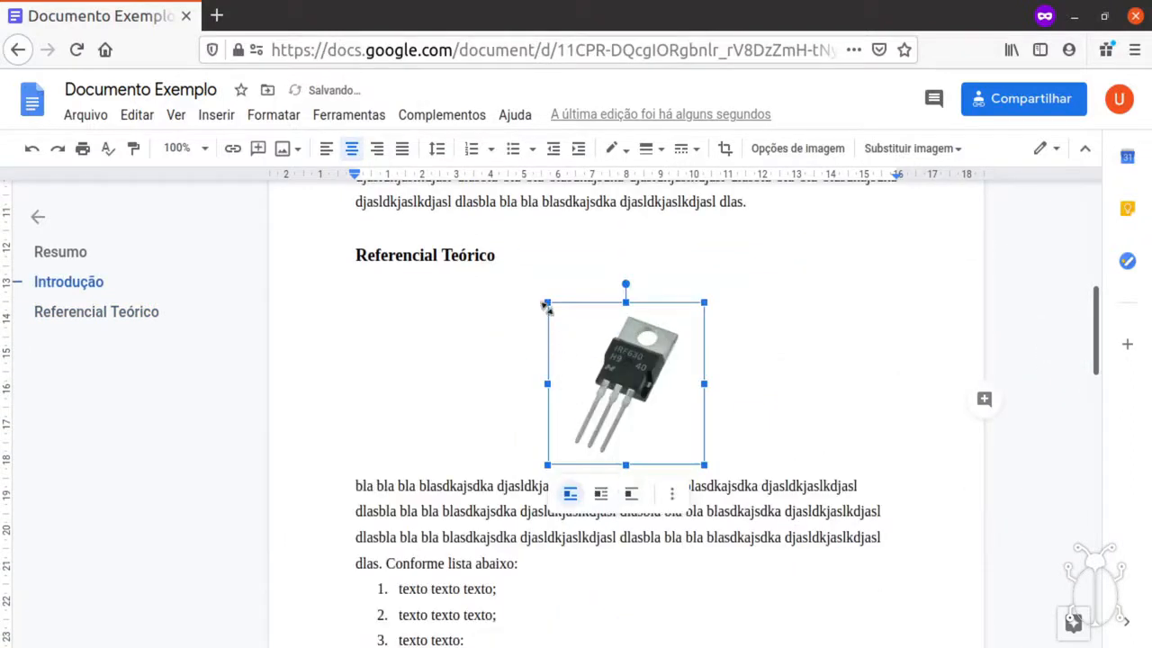
click(725, 382)
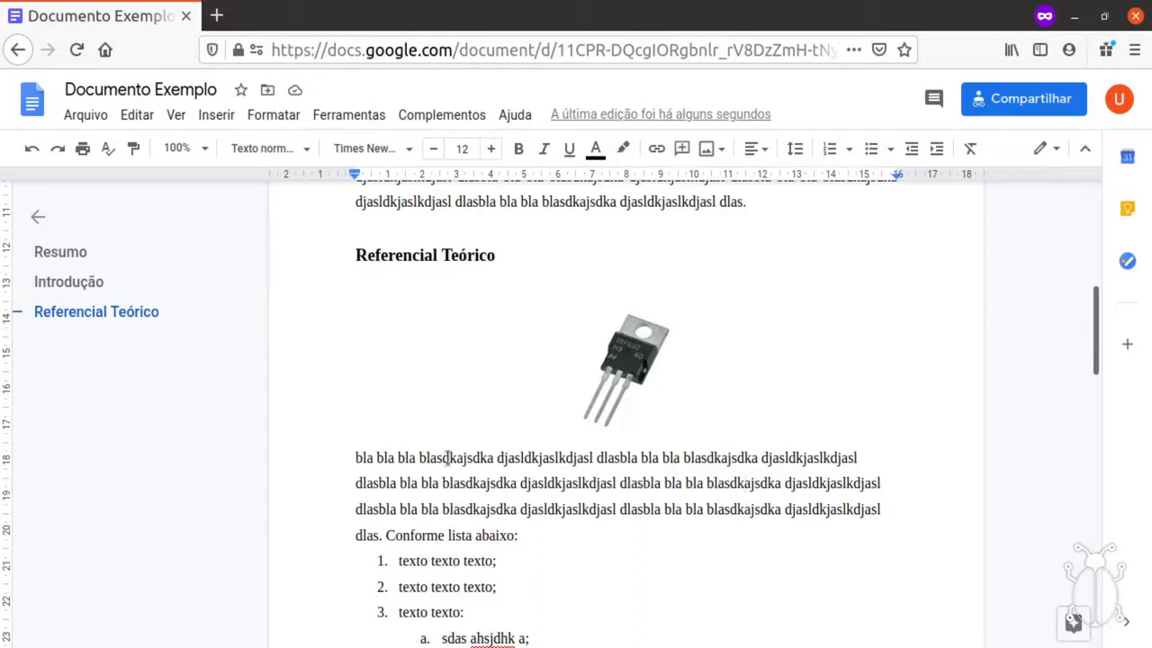
Add the comment 'Comentário de teste.' to the first two lines of the paragraph below the image.
drag(351, 457, 862, 486)
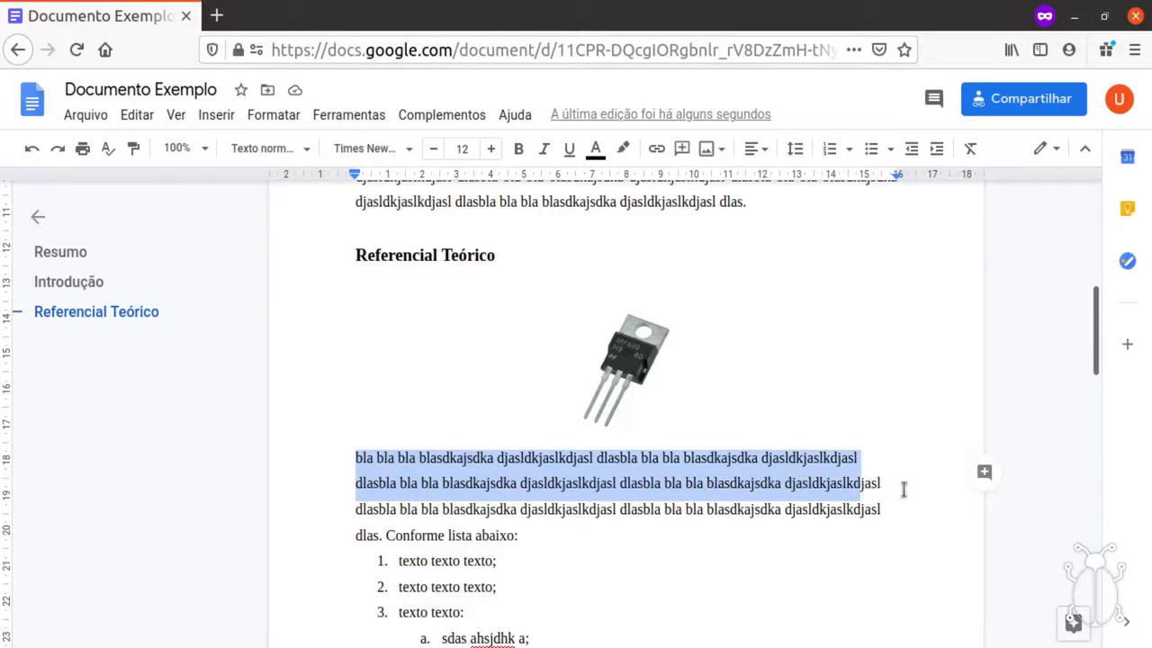
click(984, 472)
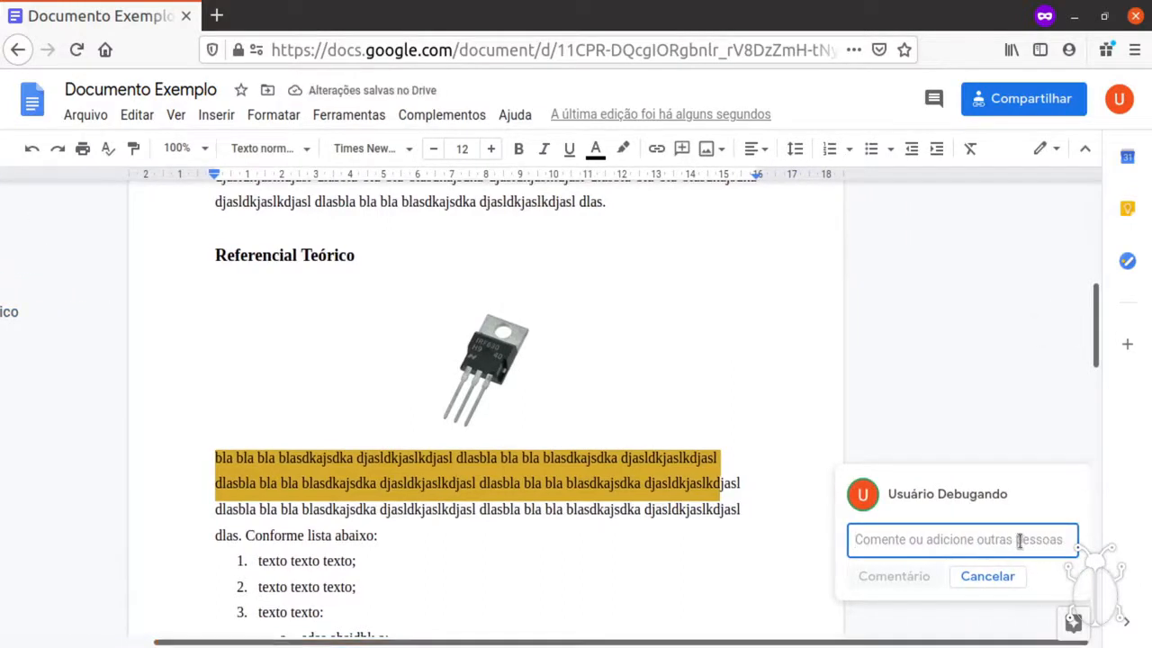
text(Comentári)
key(BackSpace)
key(BackSpace)
key(BackSpace)
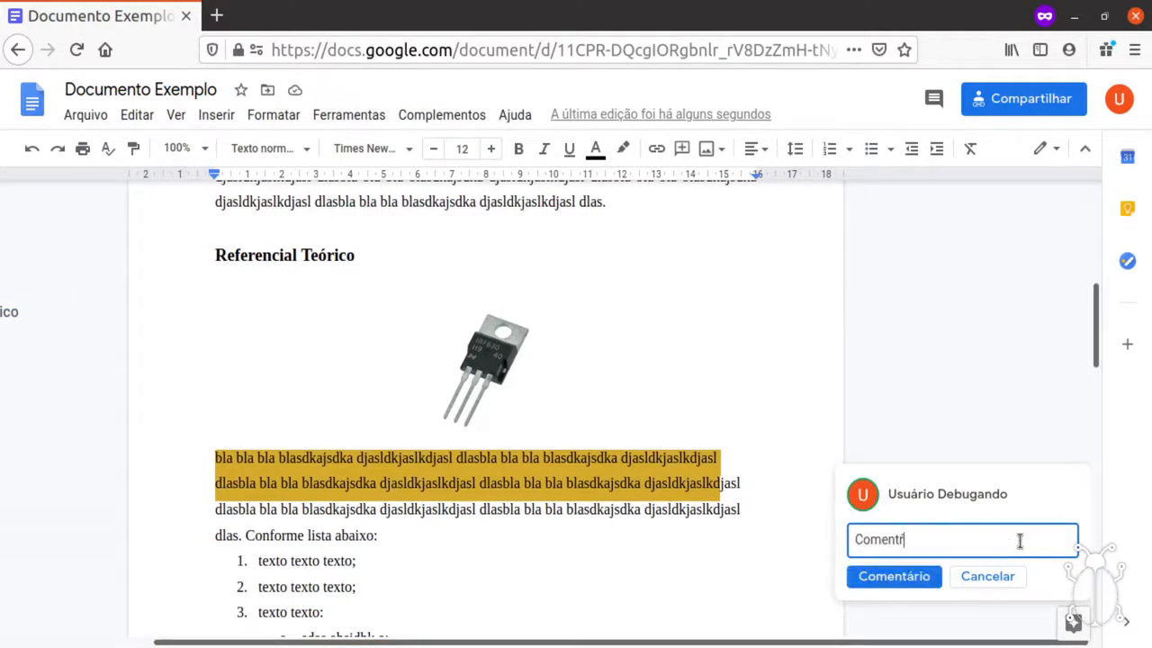
text(ário de tex)
text(te.)
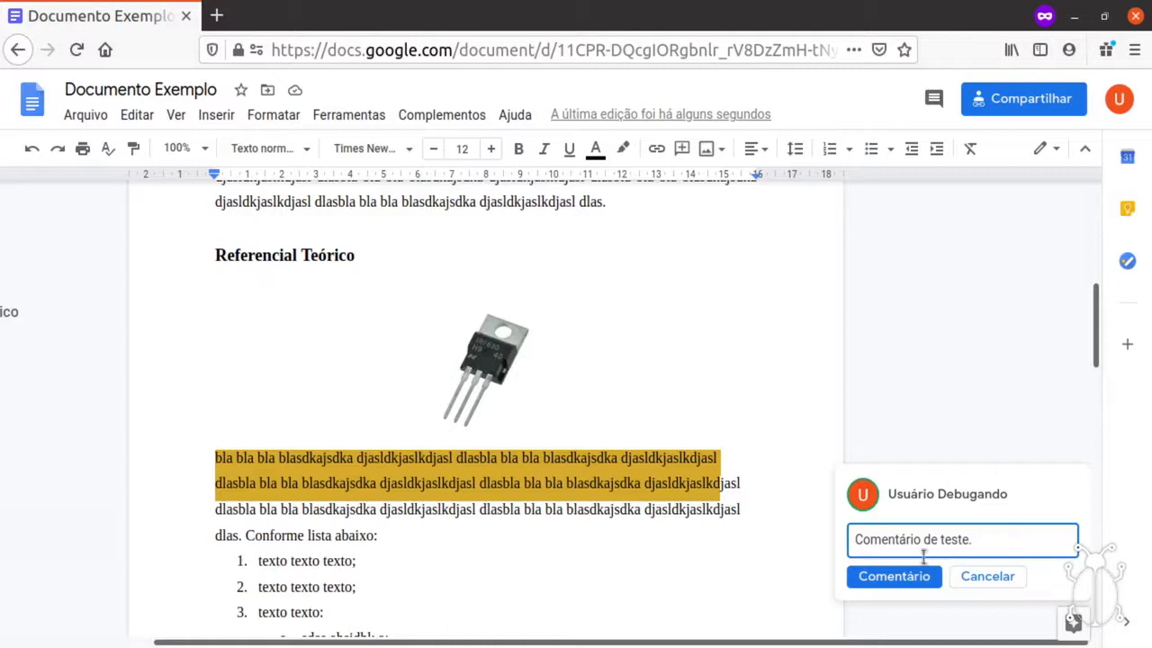
click(894, 577)
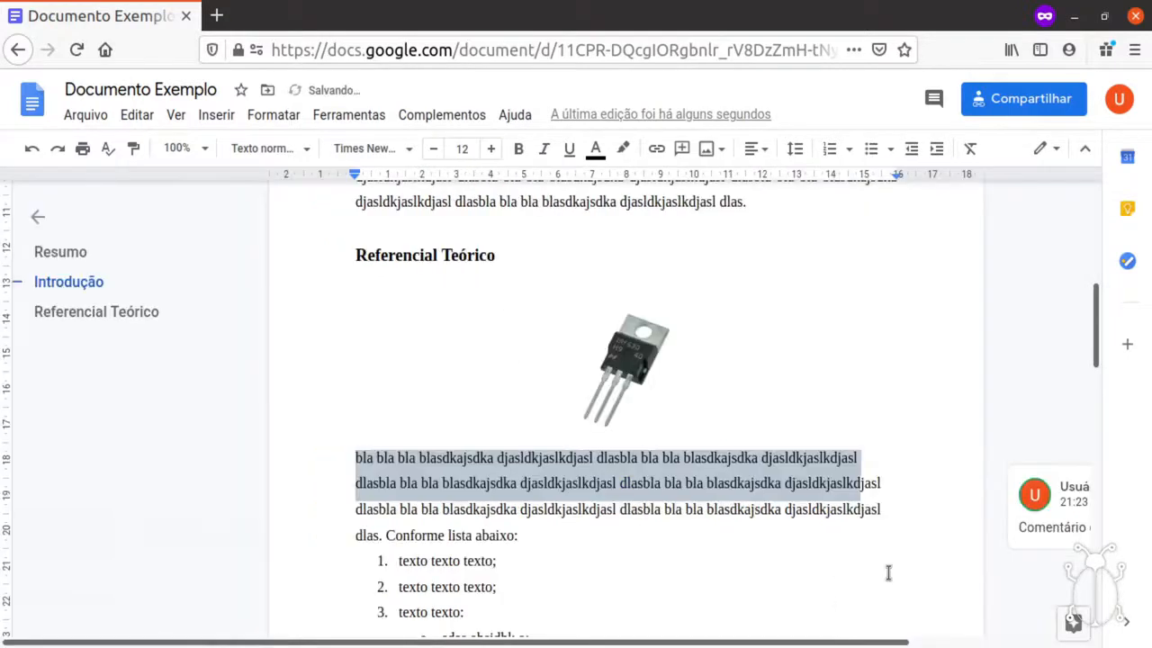
click(748, 535)
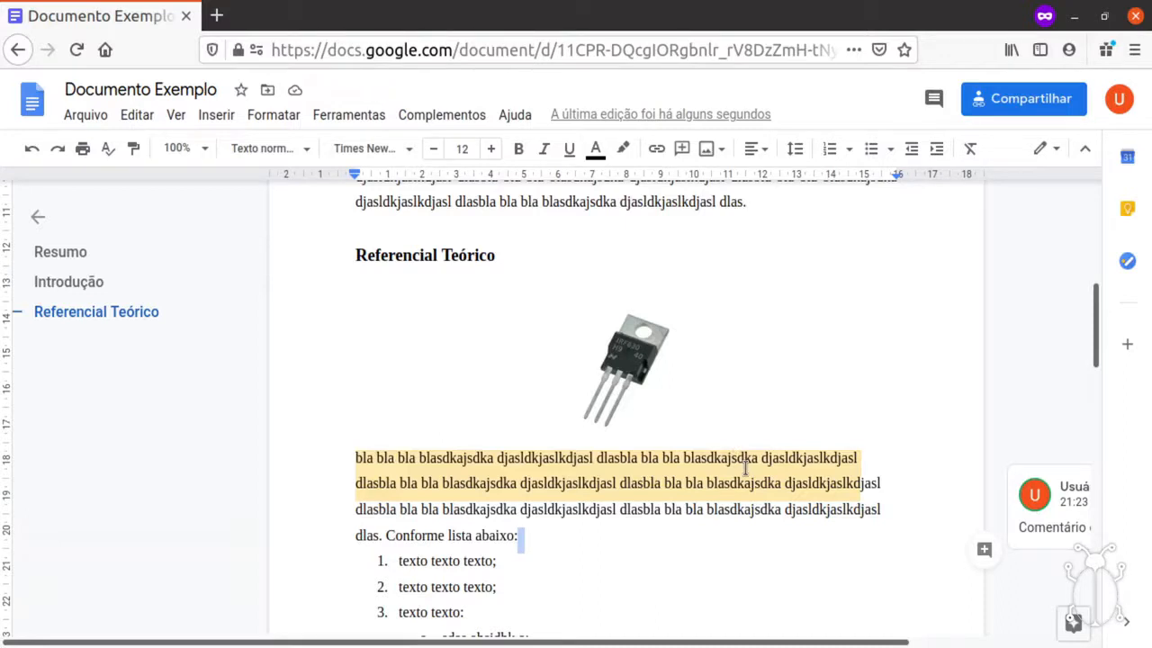
click(750, 510)
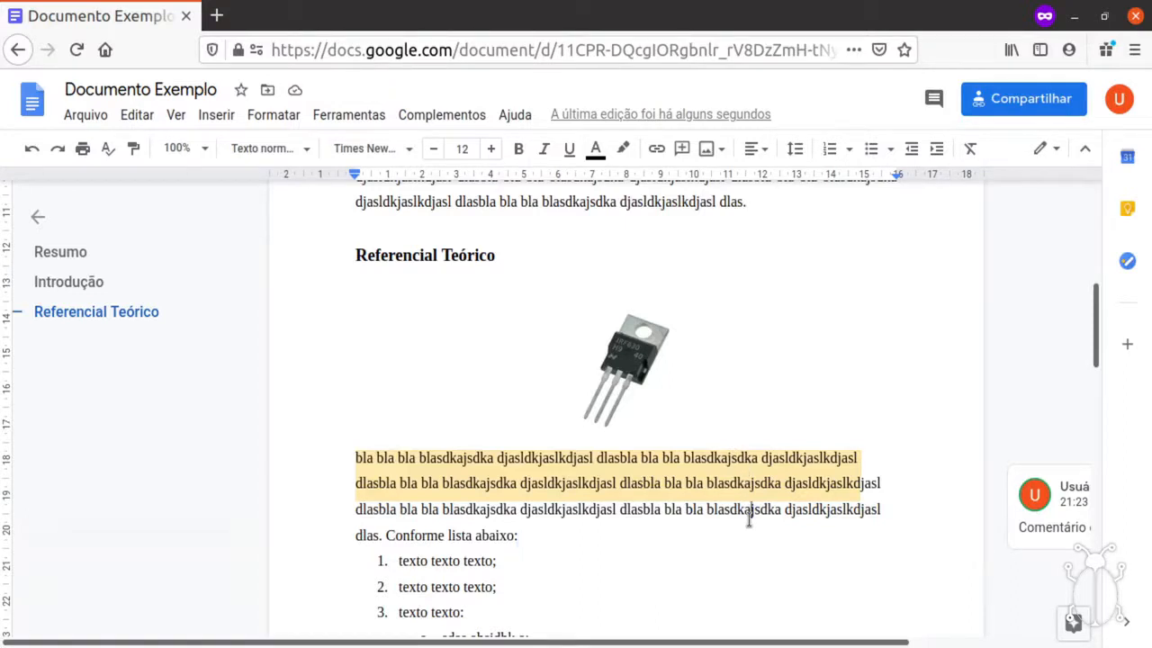
click(522, 535)
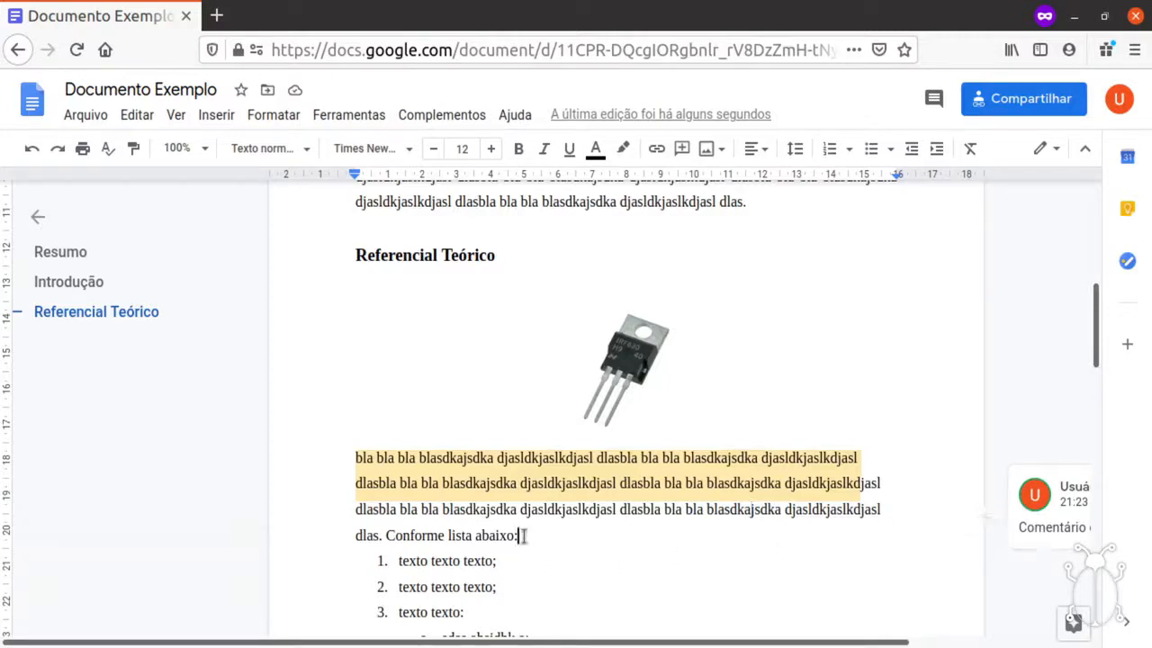
click(594, 472)
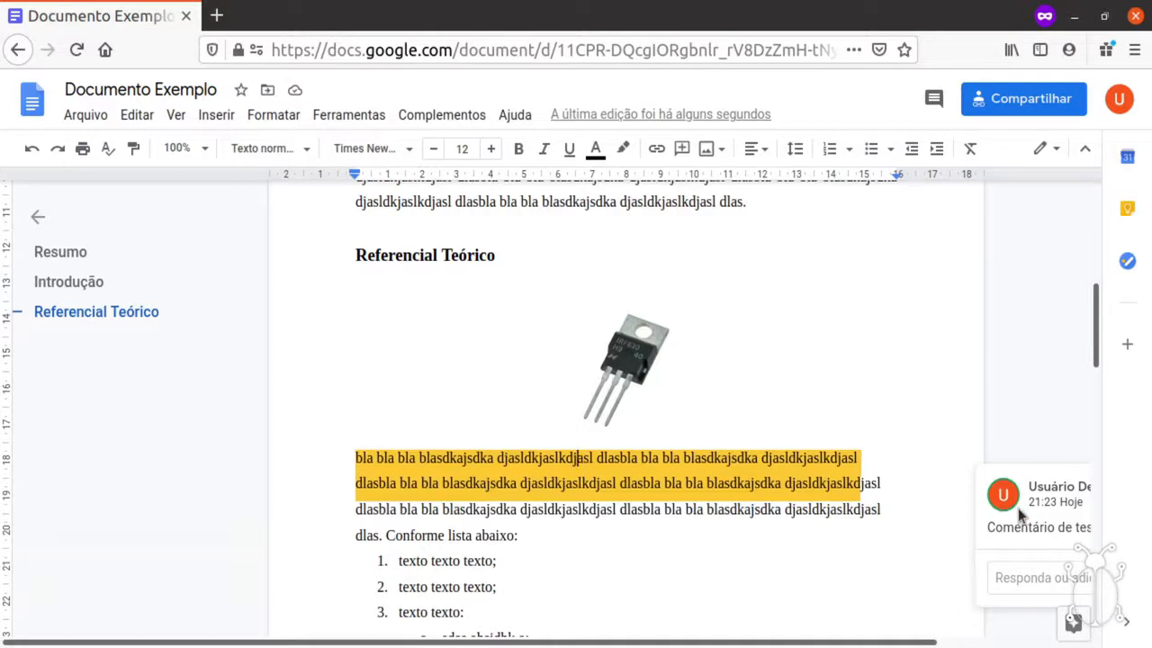
drag(853, 644, 1004, 644)
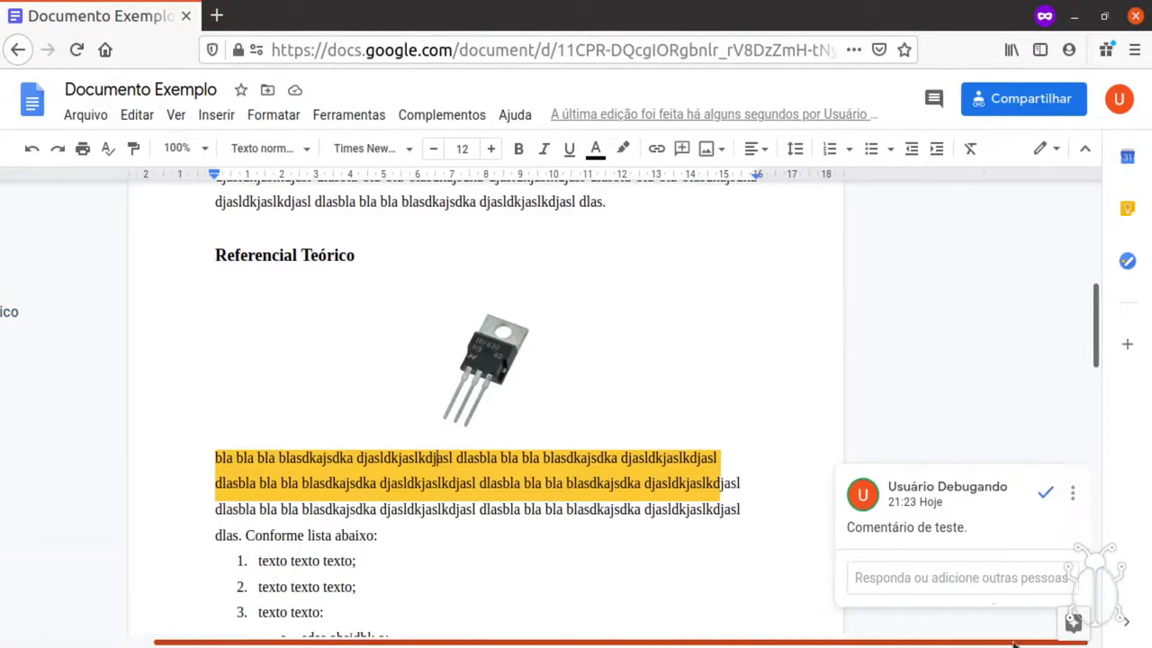
mouse_move(947, 493)
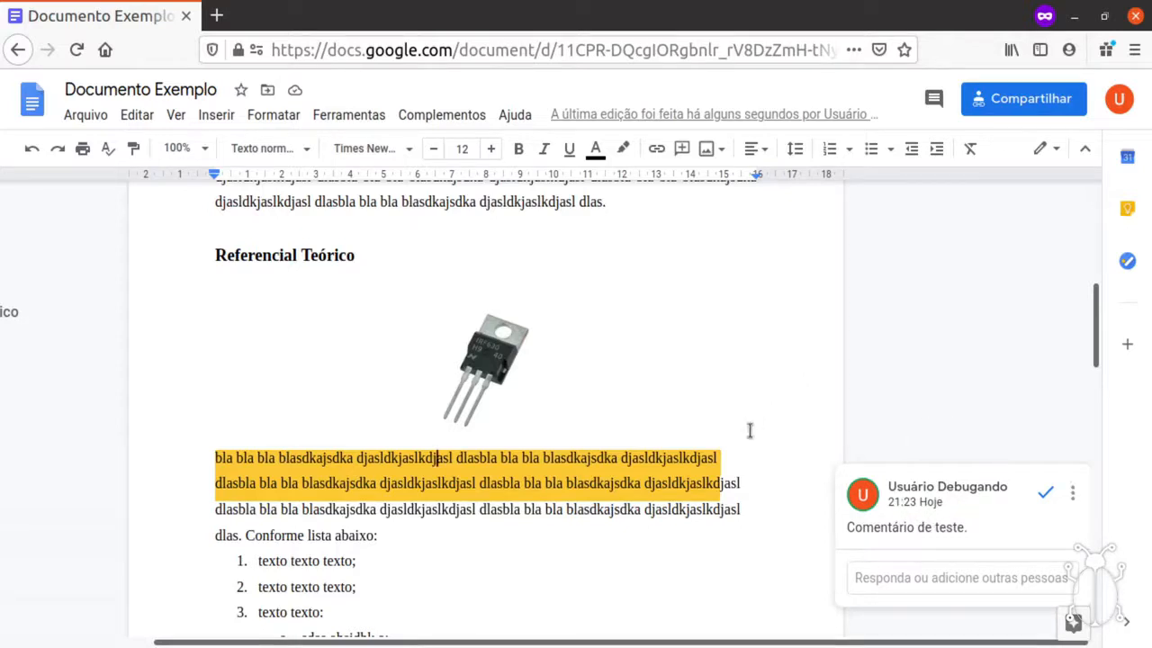
click(755, 487)
key(Home)
drag(704, 643, 569, 645)
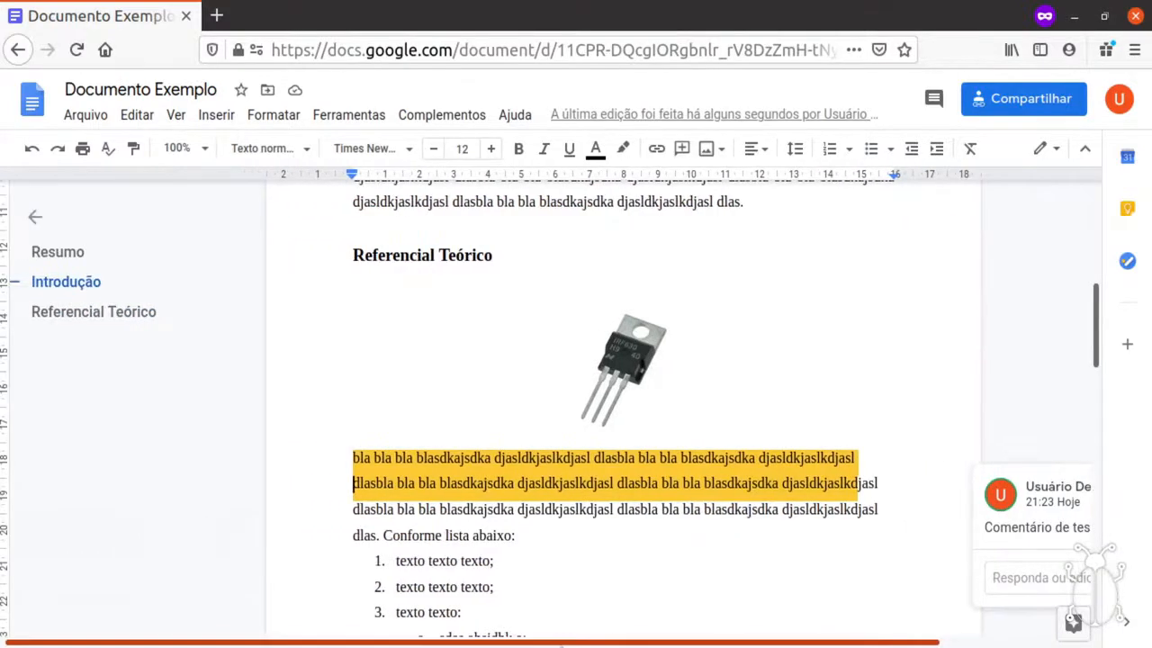
click(573, 510)
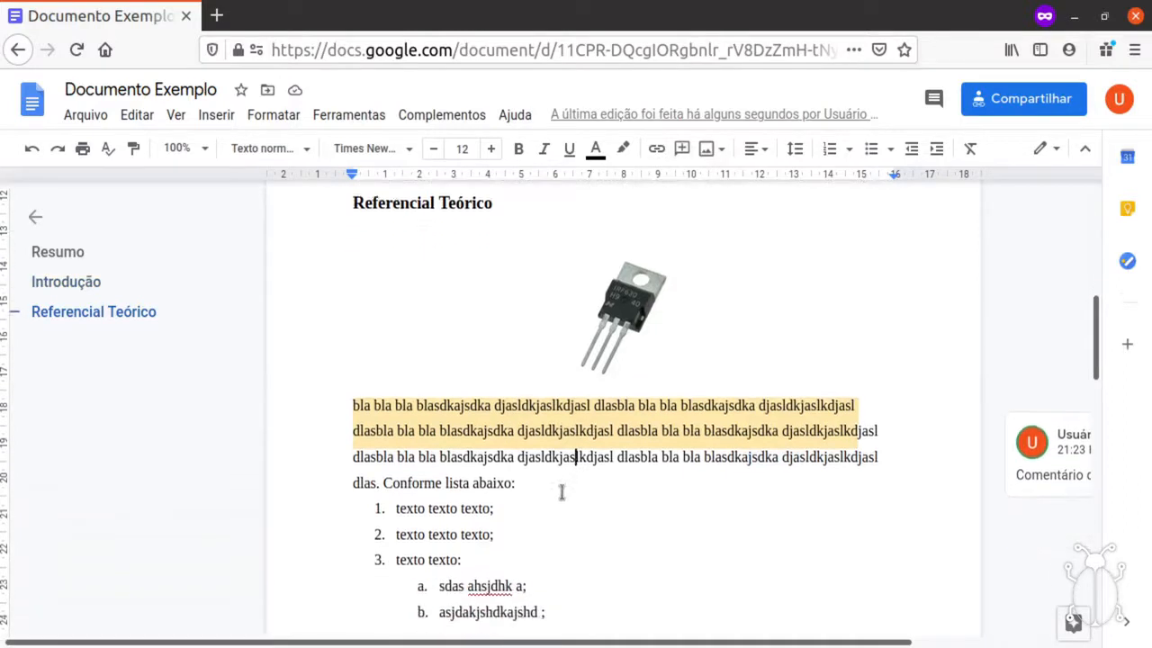
Place the insertion point just before 'Conforme lista abaixo:' in the paragraph under the image.
scroll(561, 531, down, 2)
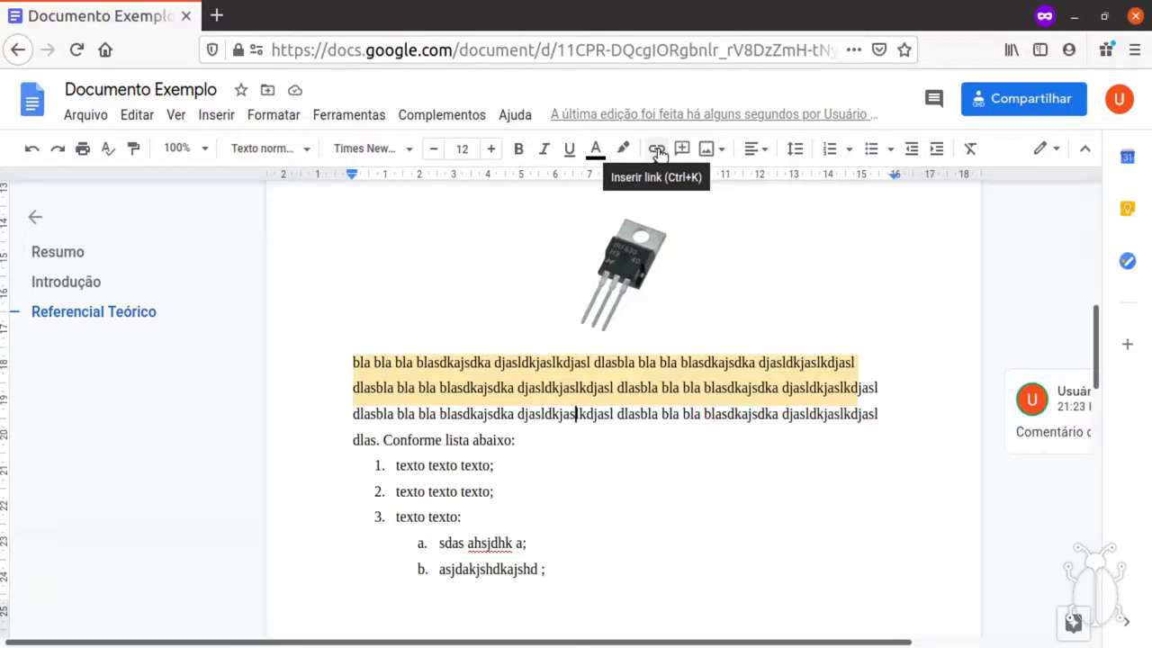
key(Down)
click(383, 441)
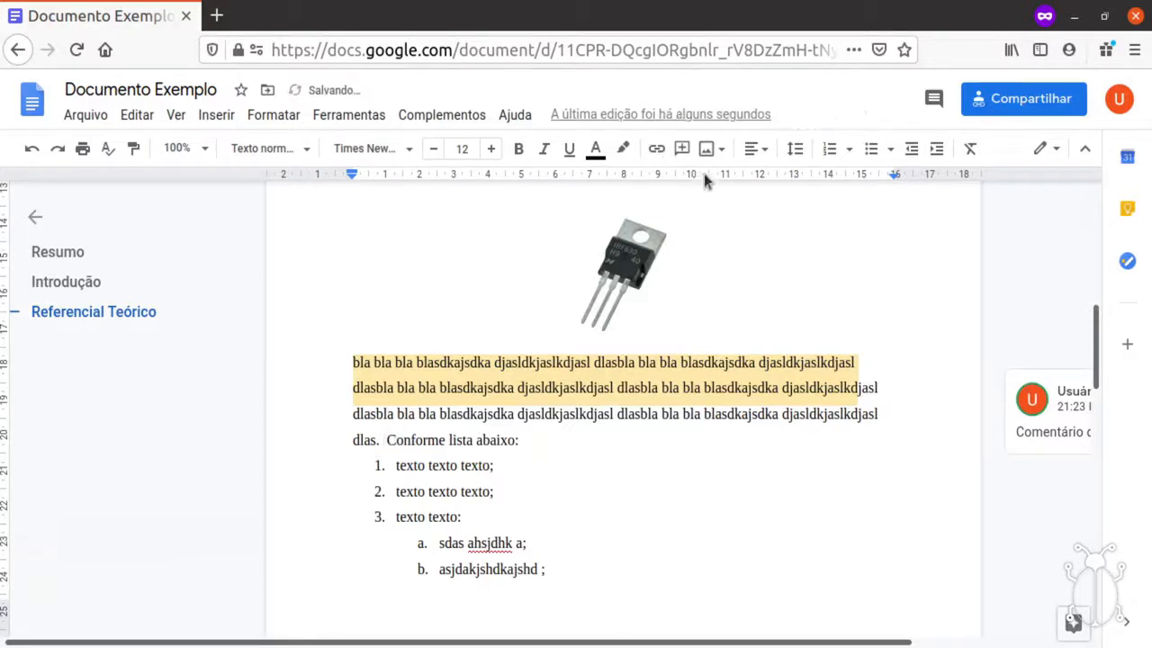
click(655, 151)
scroll(447, 447, down, 2)
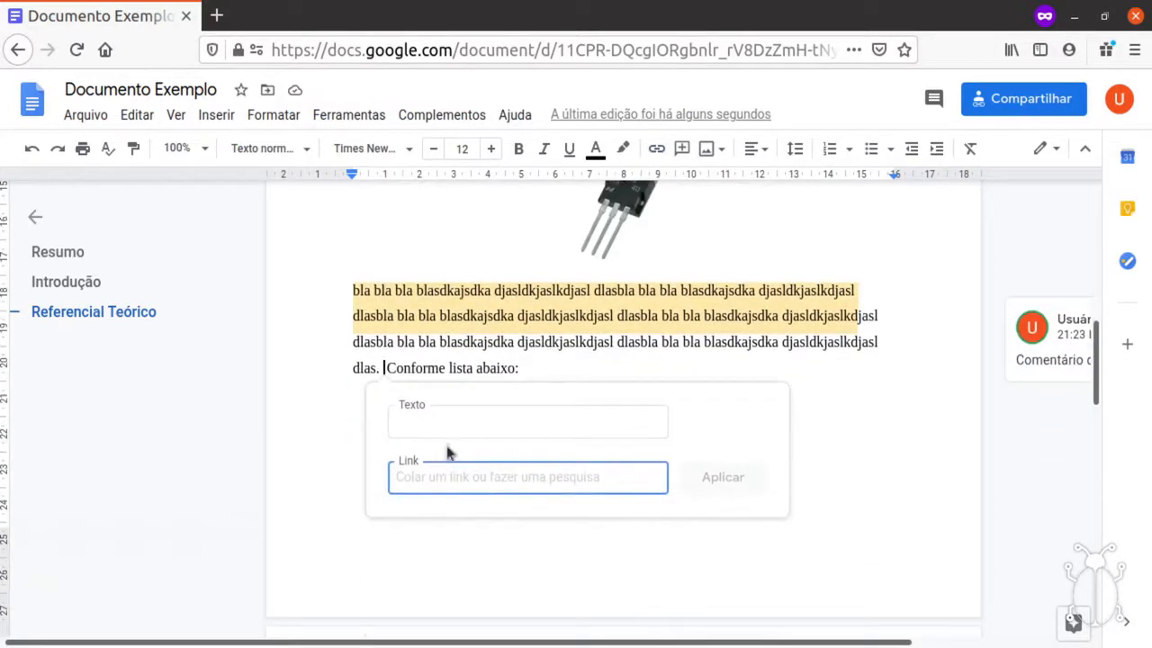
click(454, 418)
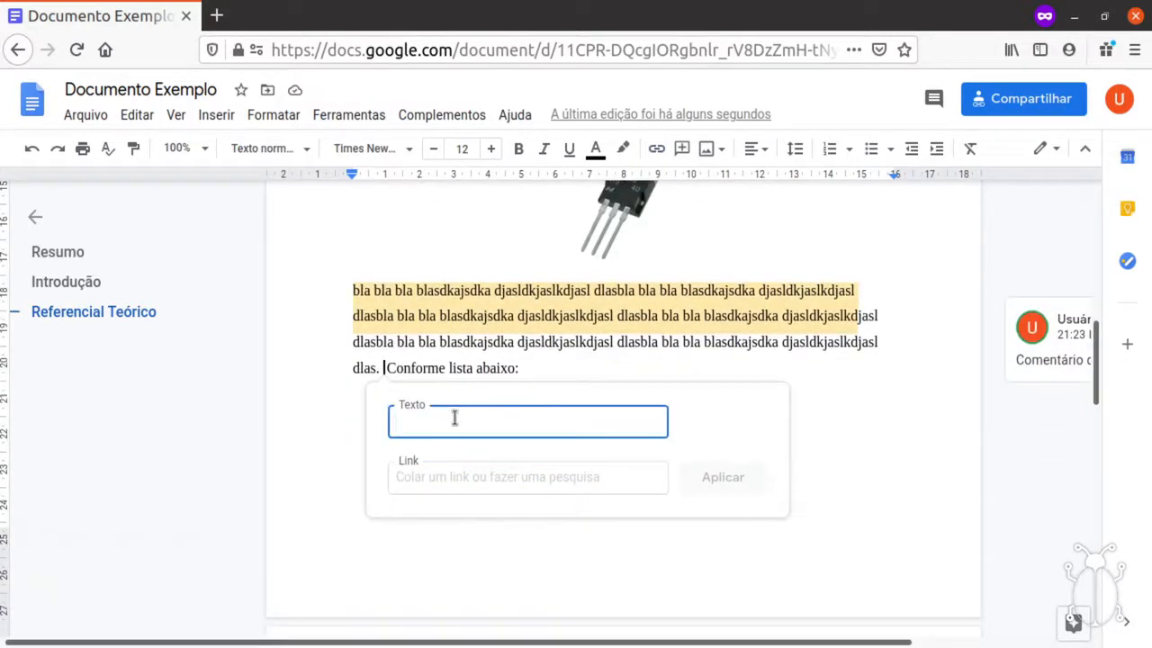
text(clique aq)
click(449, 475)
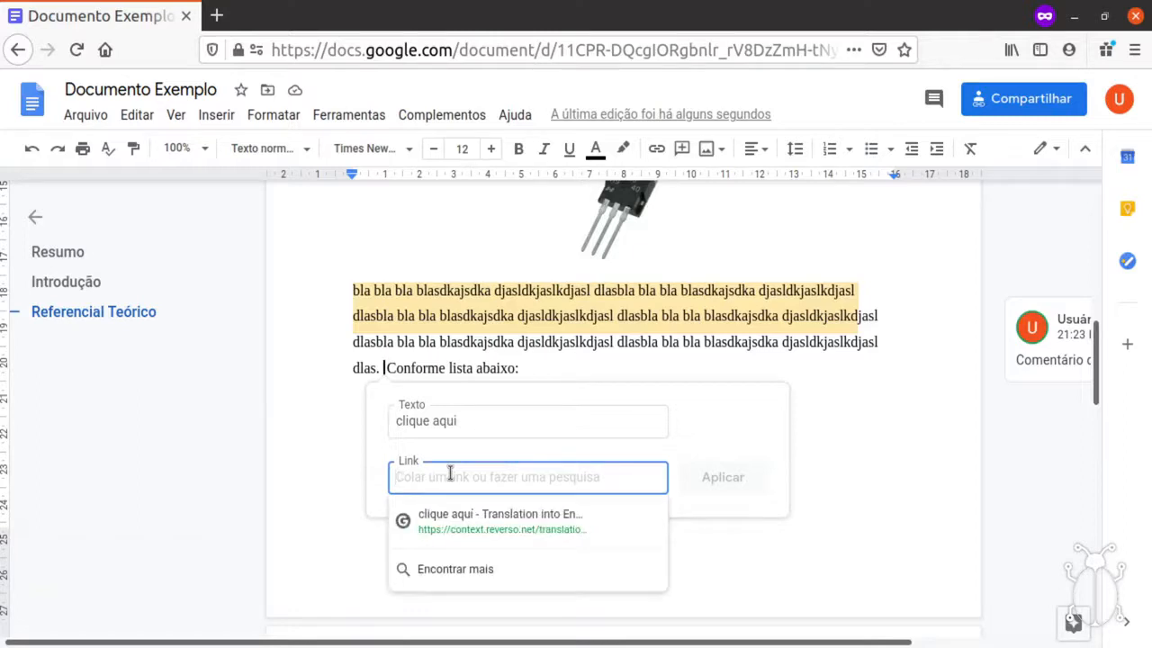
text(www.g)
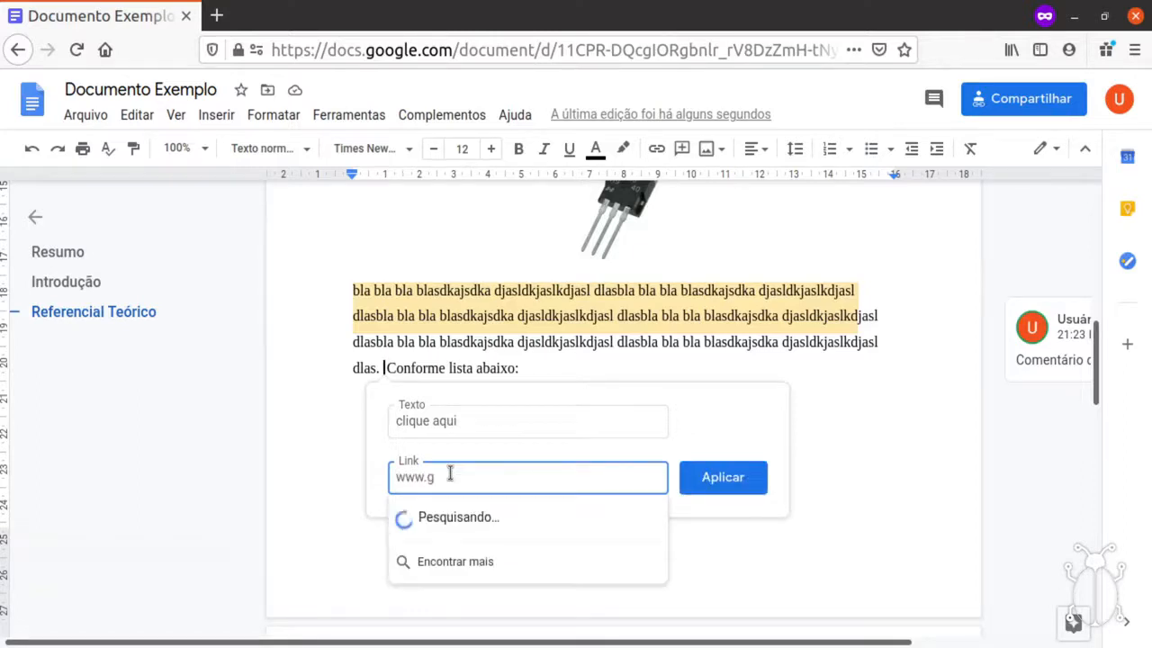
text(oogle.com)
click(514, 513)
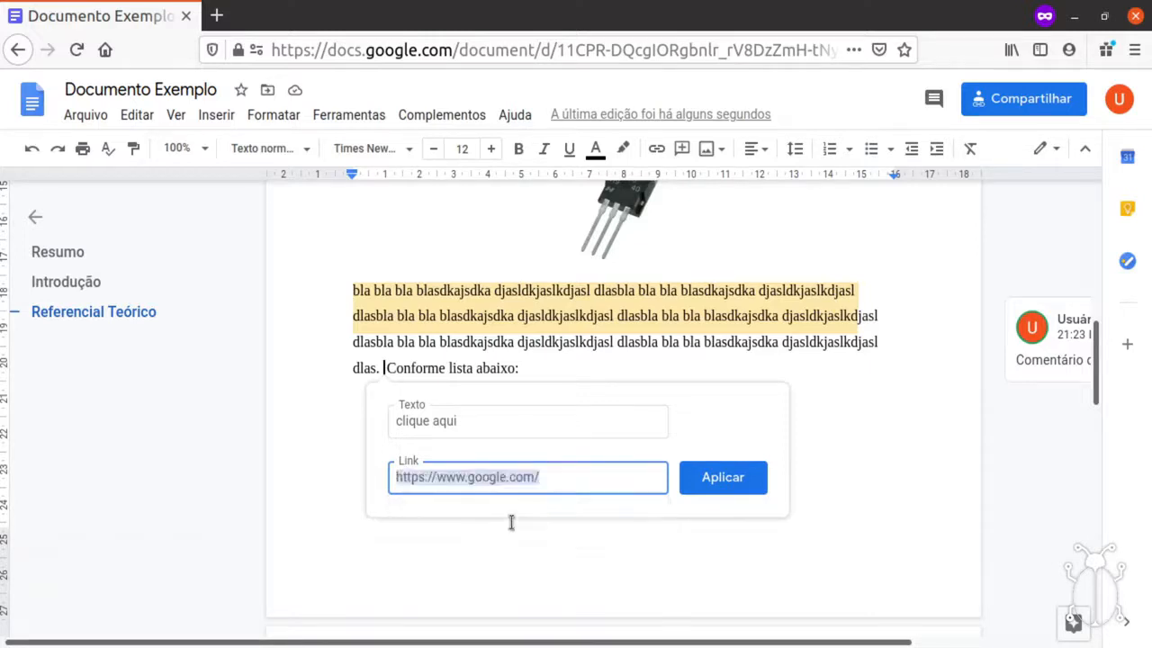
click(711, 486)
End the first list item with a semicolon and check the clique aqui link's target.
click(482, 394)
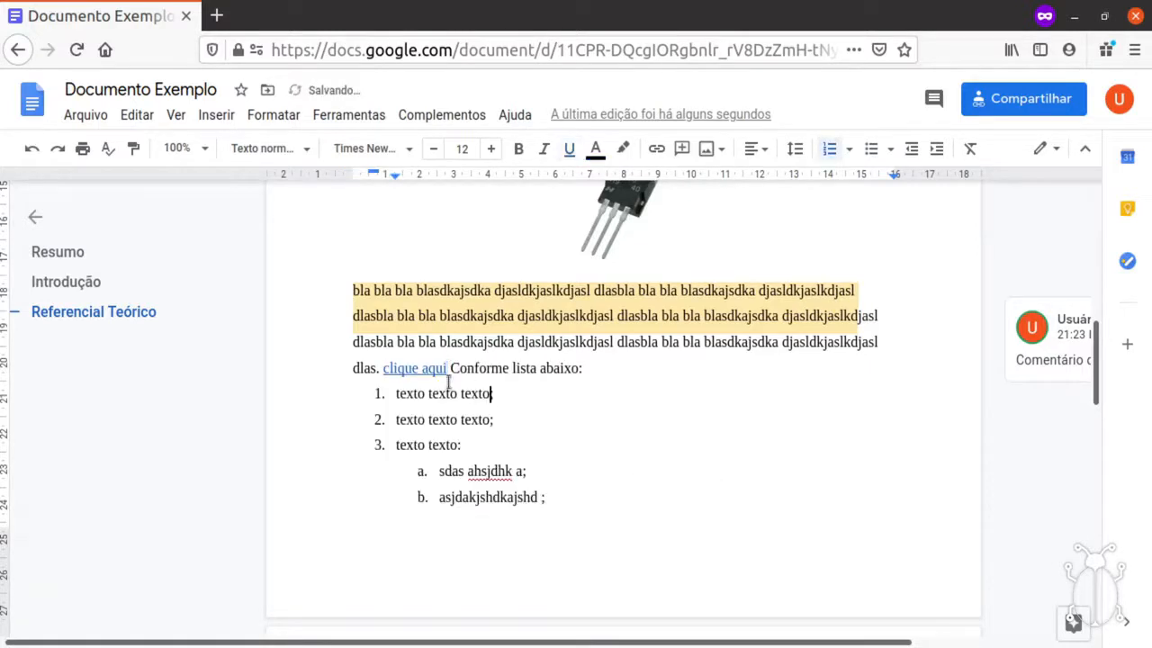
text(;)
click(457, 342)
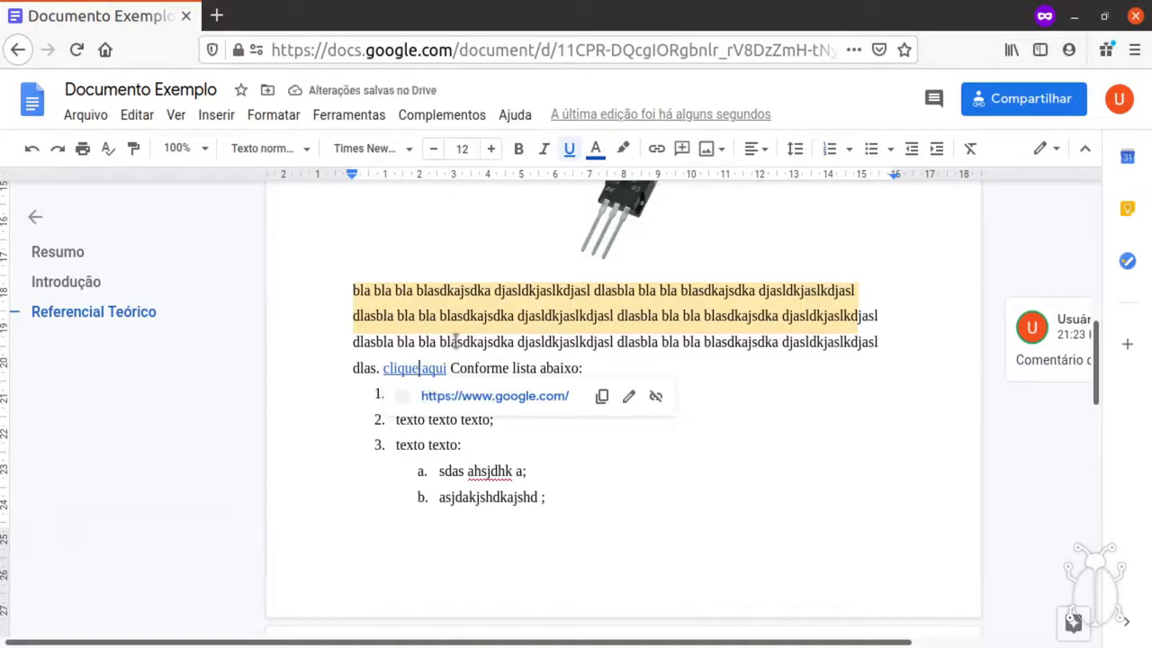
click(419, 368)
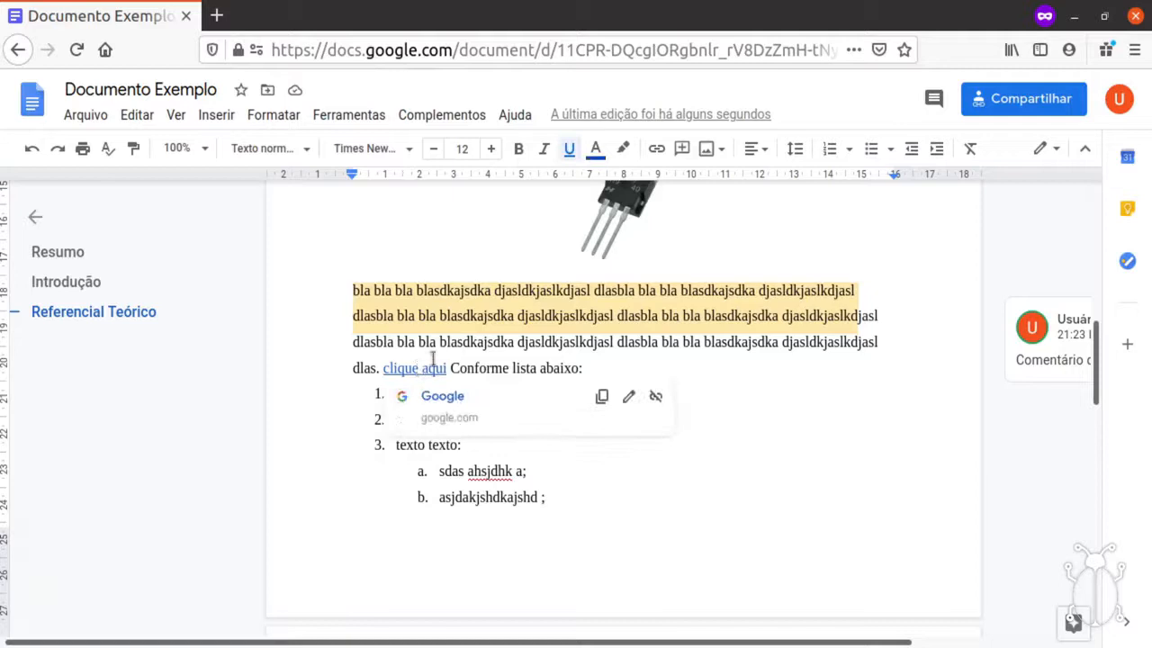
click(485, 371)
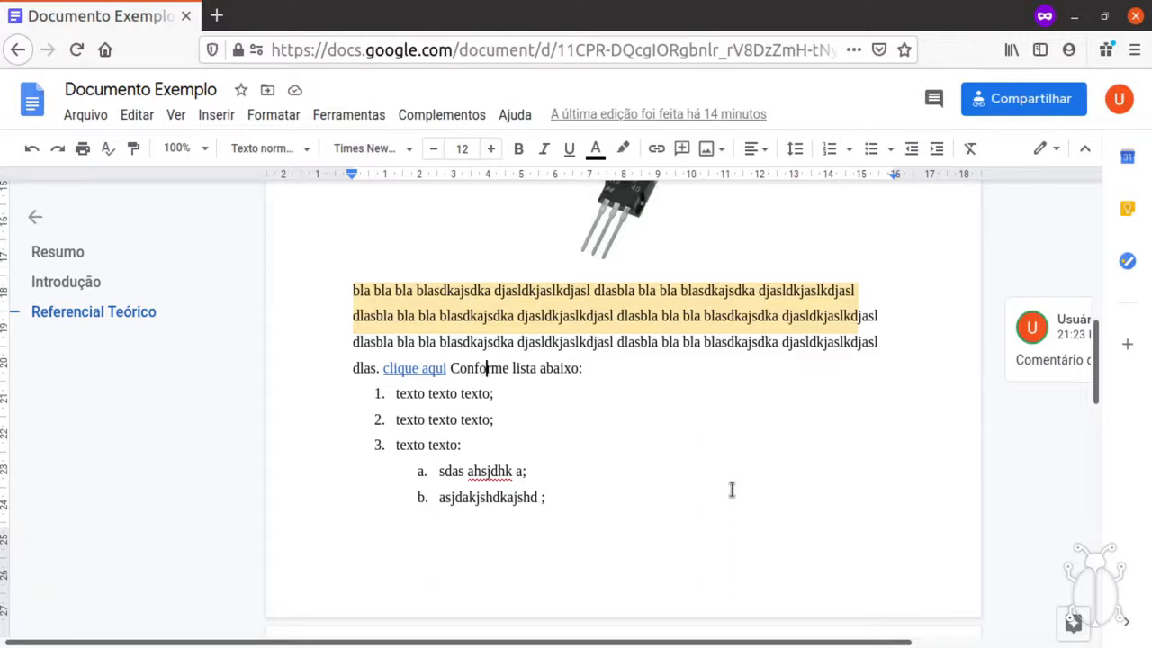
Browse the Inserir menu's Tabela, Desenho, Gráfico, Cabeçalhos, Números de página and Quebra options, then show Formatar.
click(217, 115)
mouse_move(253, 182)
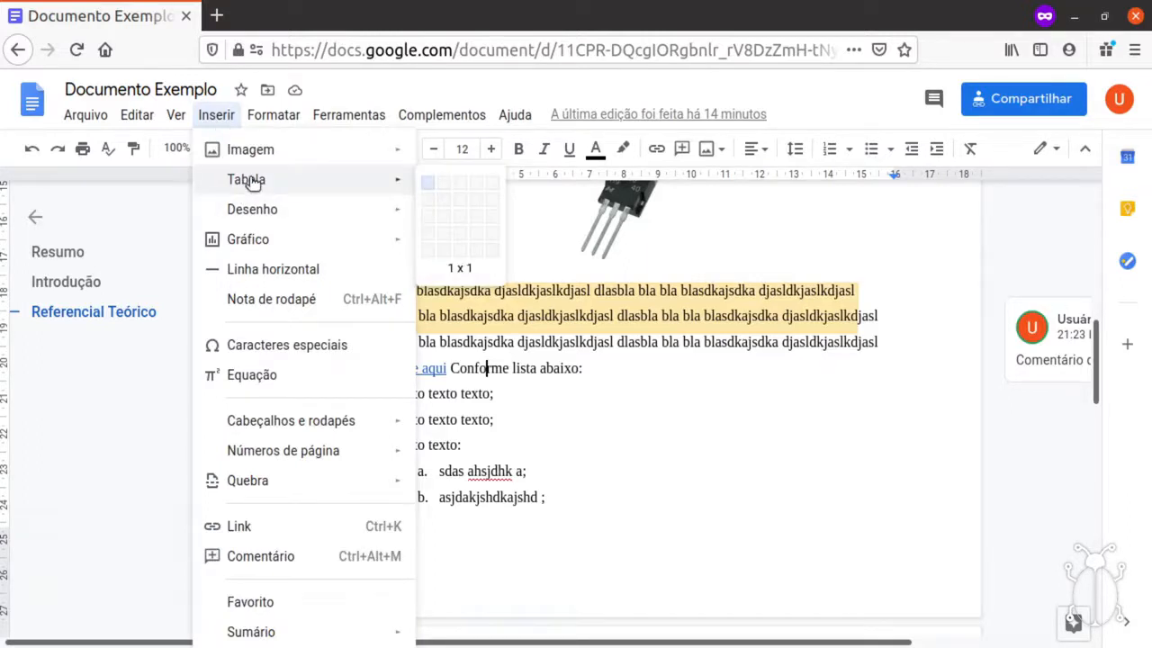
mouse_move(263, 209)
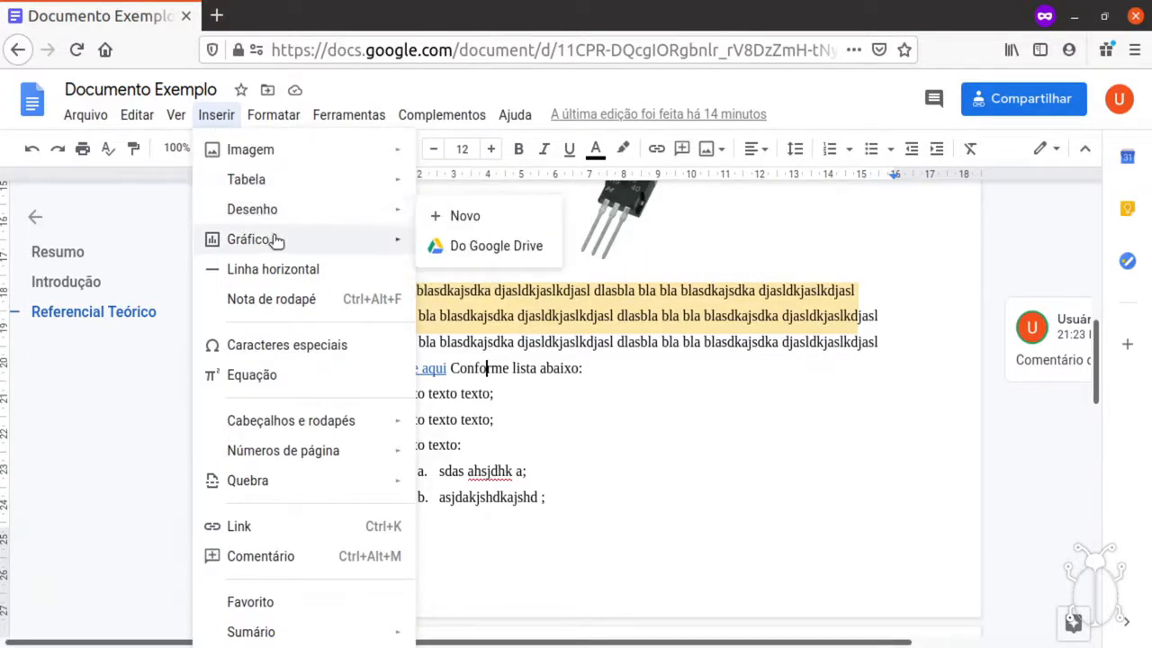
mouse_move(277, 241)
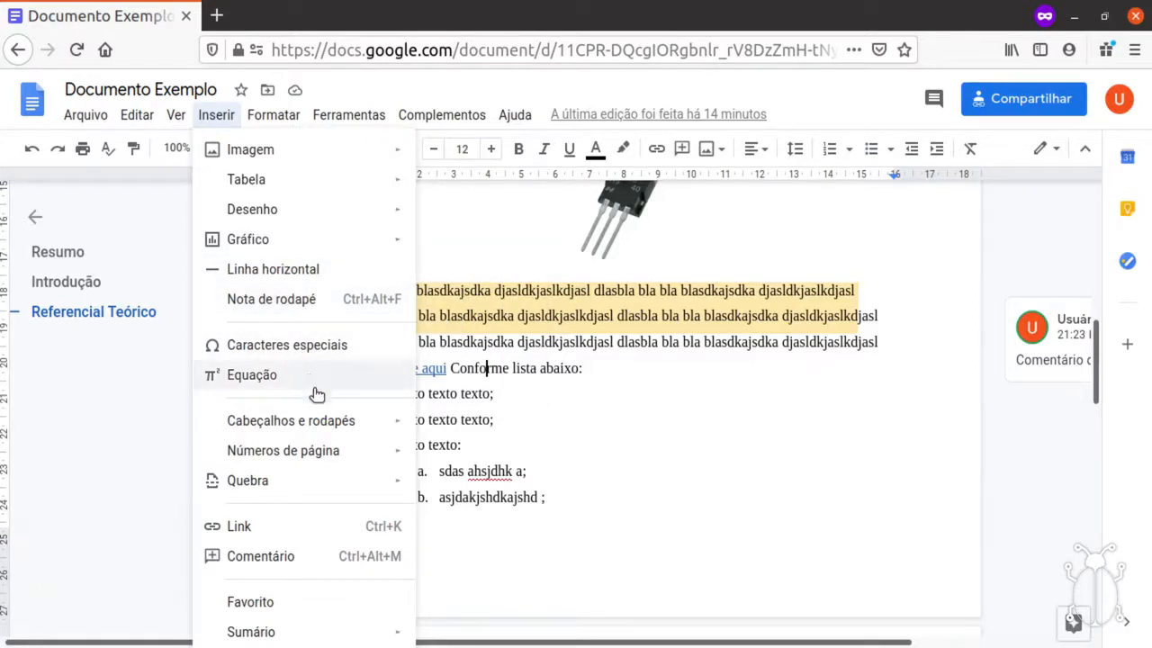
mouse_move(331, 428)
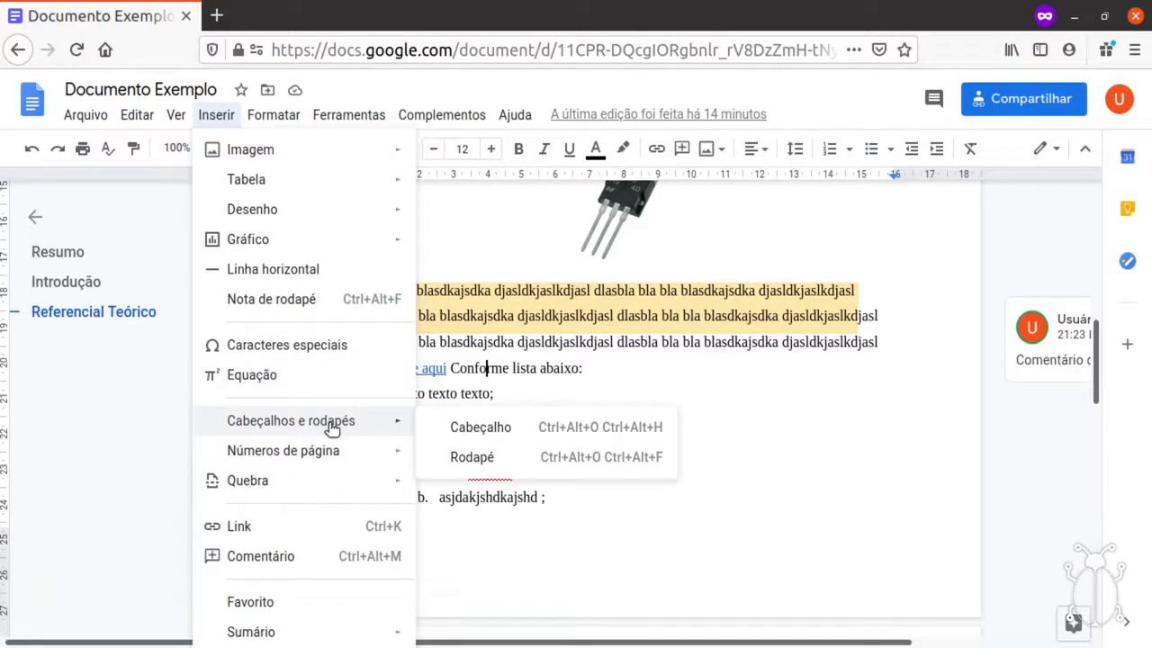
mouse_move(333, 456)
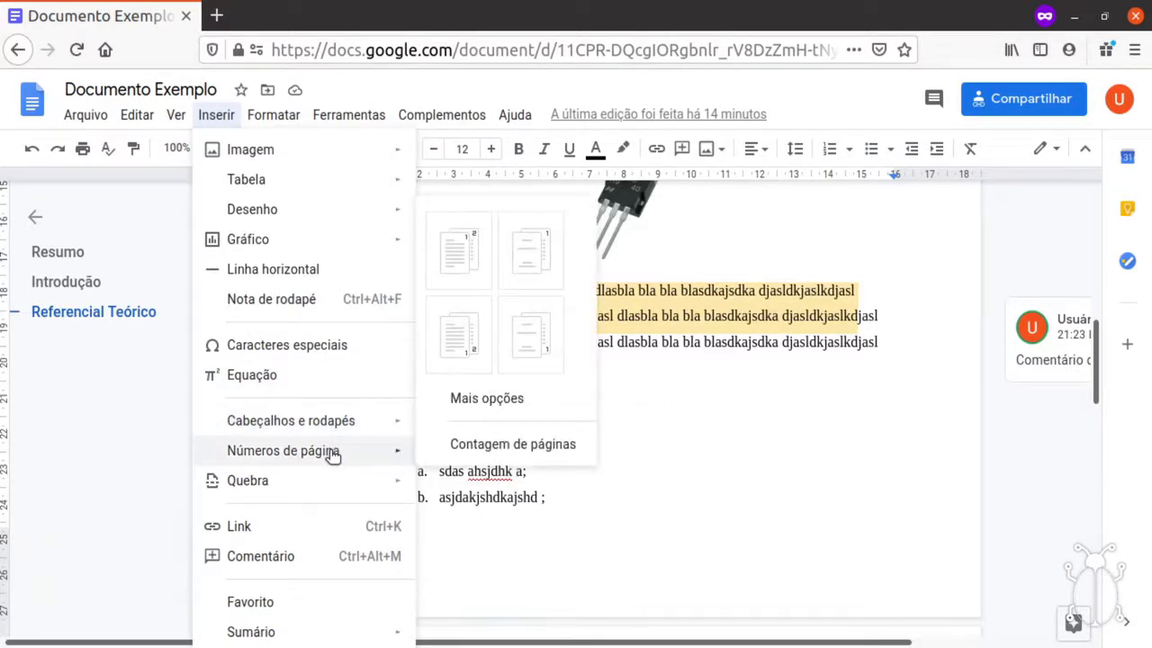
mouse_move(341, 480)
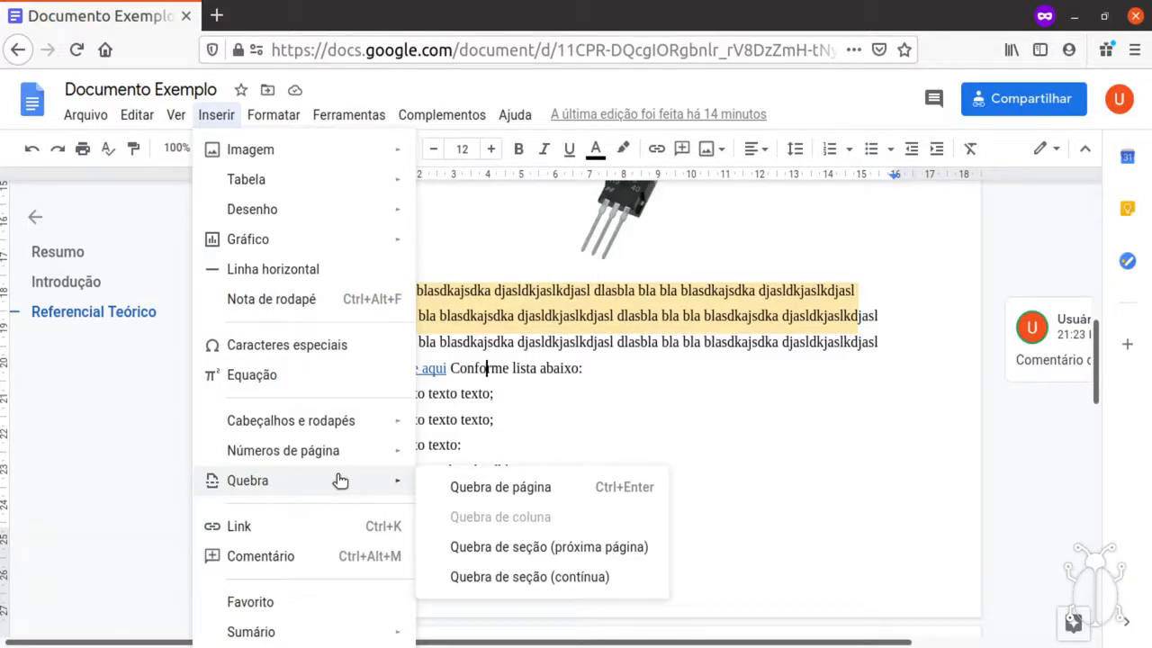
mouse_move(281, 114)
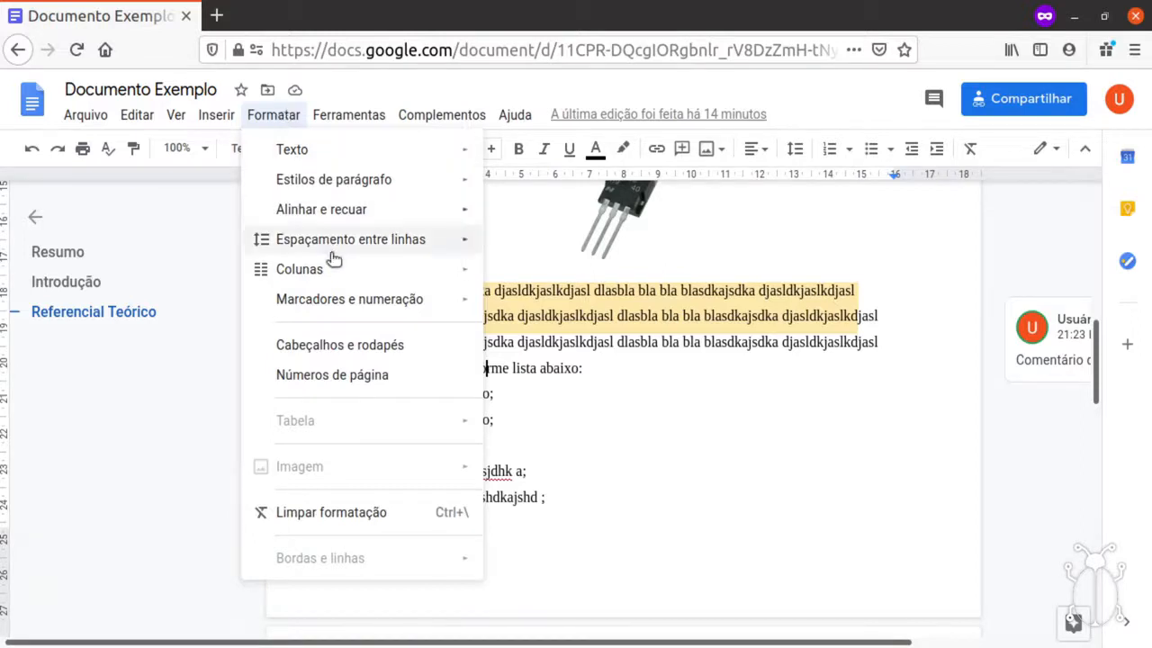
Close the Formatar menu and return to the document text.
mouse_move(334, 267)
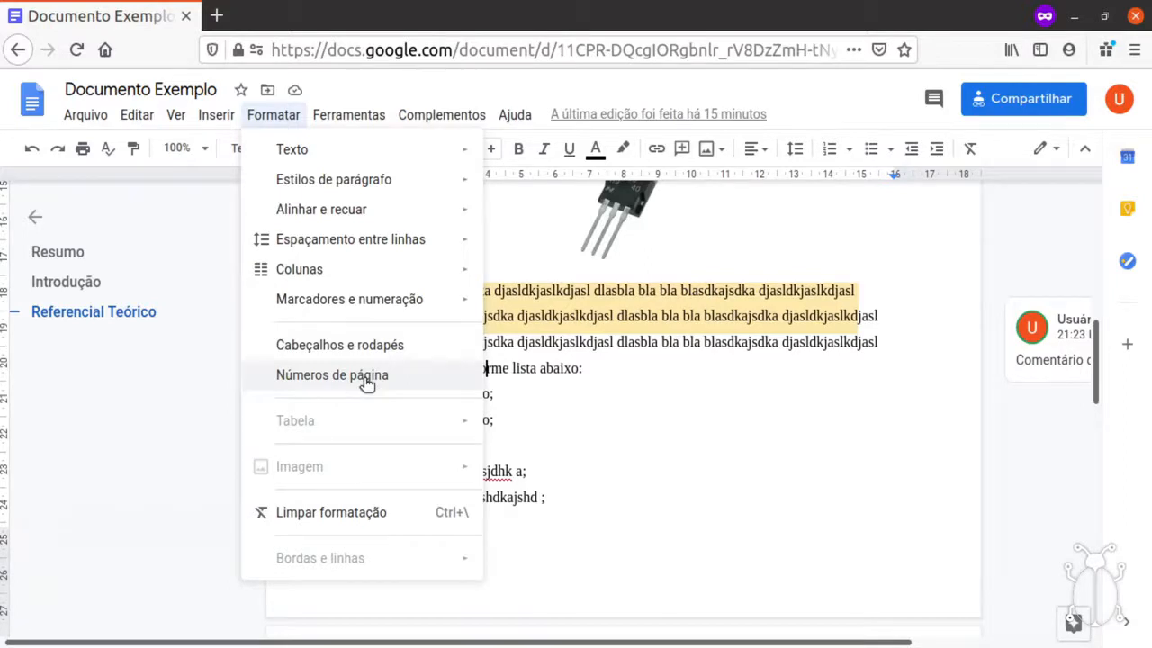
click(648, 382)
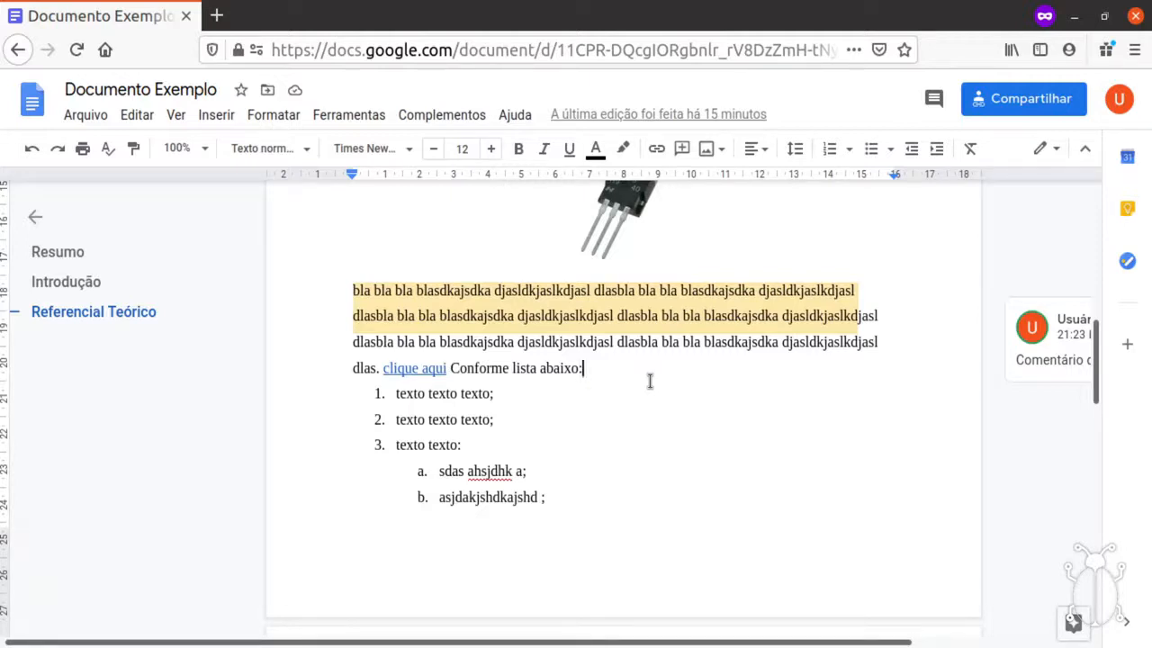
In a new private tab, load google.com and go to Google Drive from the apps grid.
click(217, 17)
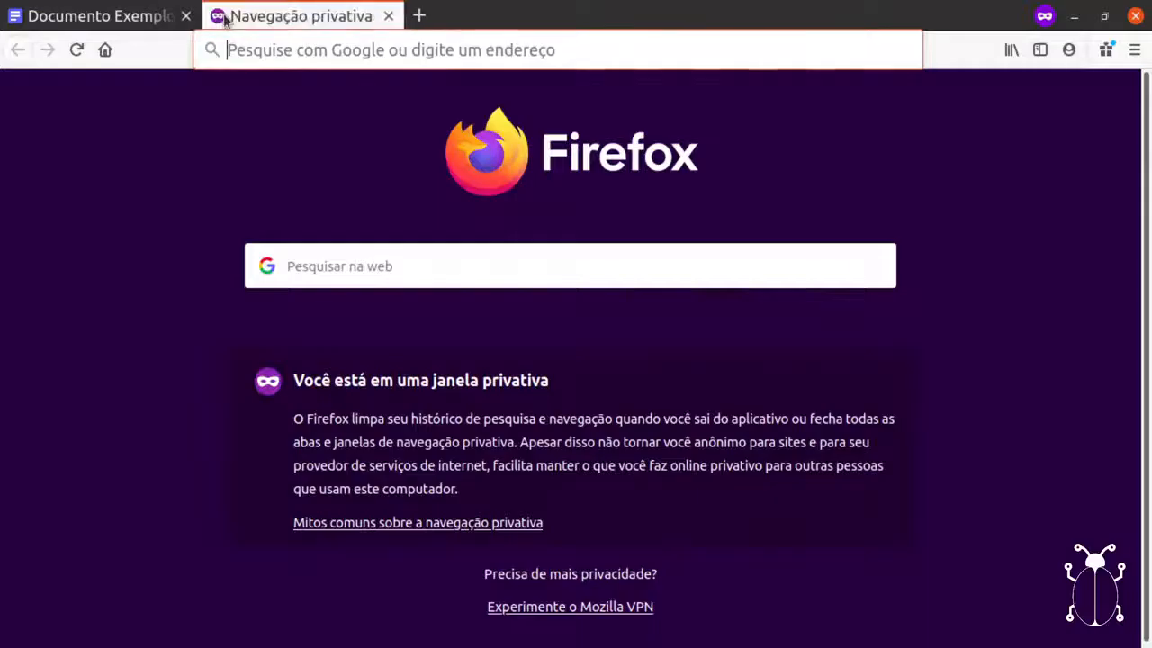
text(google.com/)
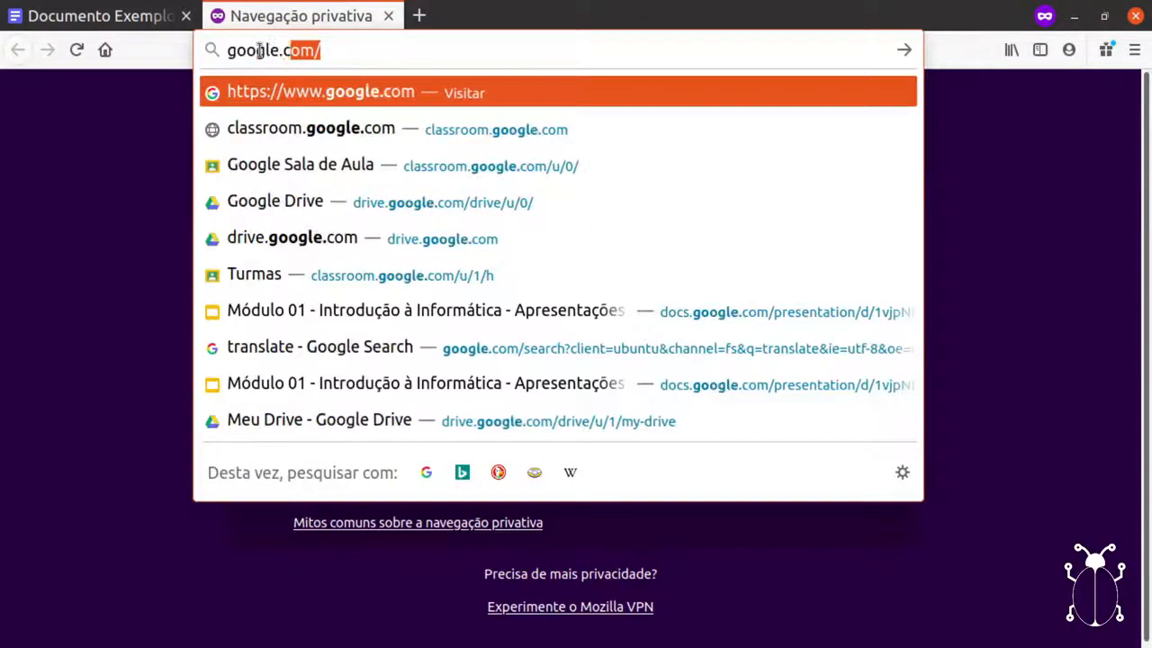
key(Return)
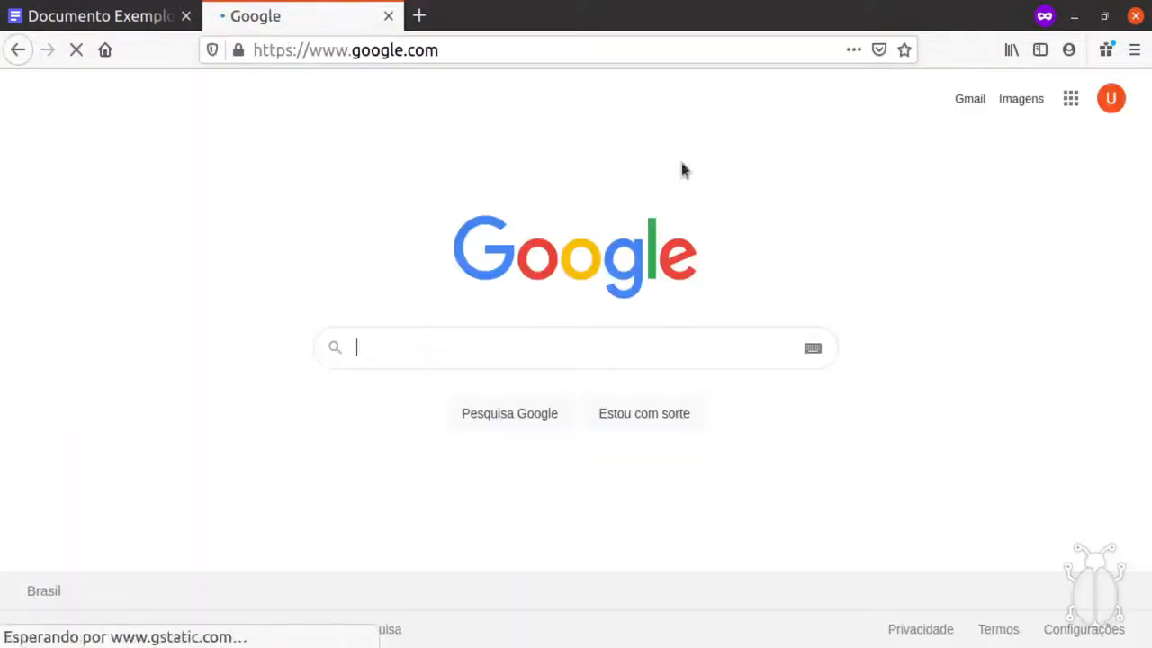
click(1072, 98)
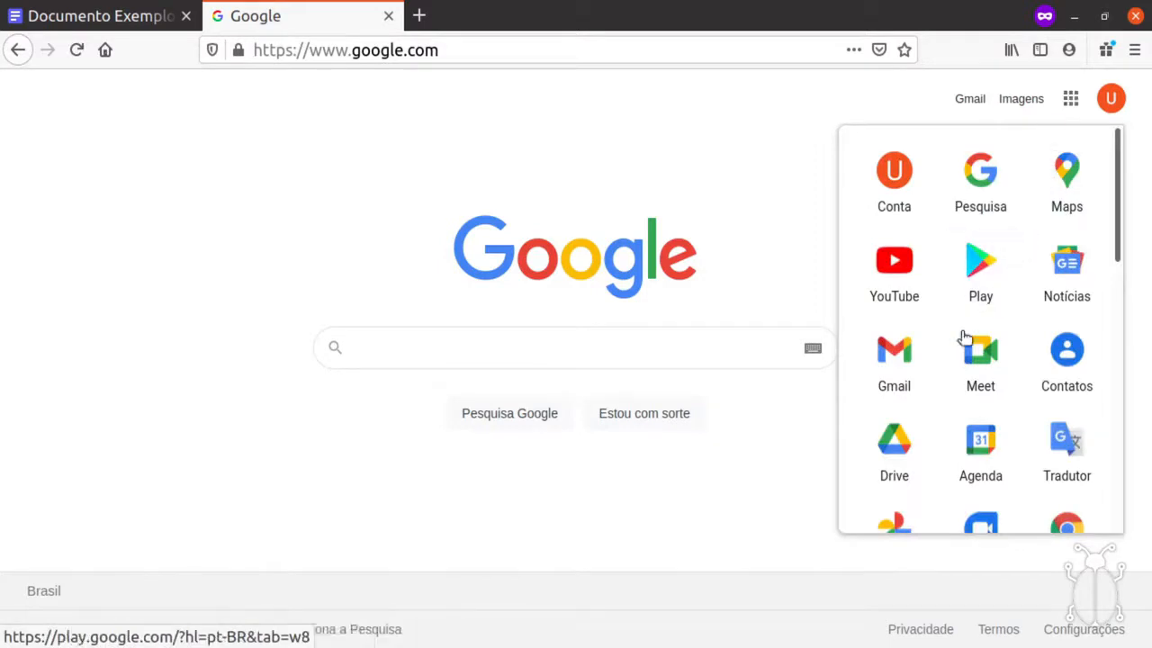
click(901, 460)
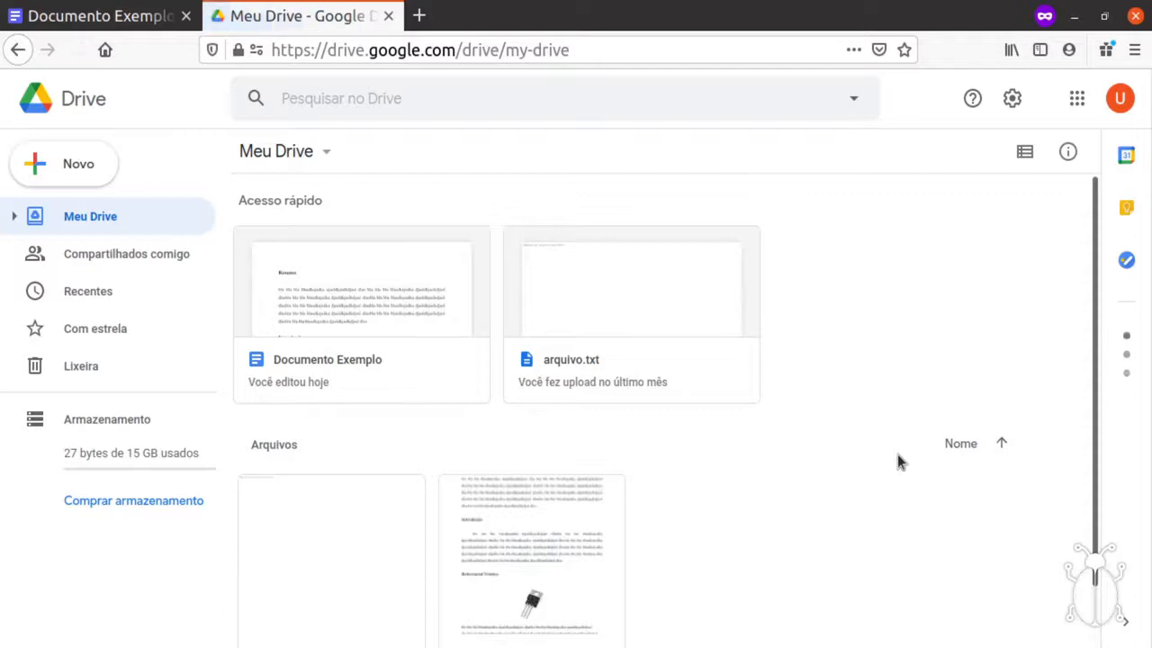
Switch Meu Drive to list view and select the arquivo.txt and Documento Exemplo rows in turn.
click(351, 284)
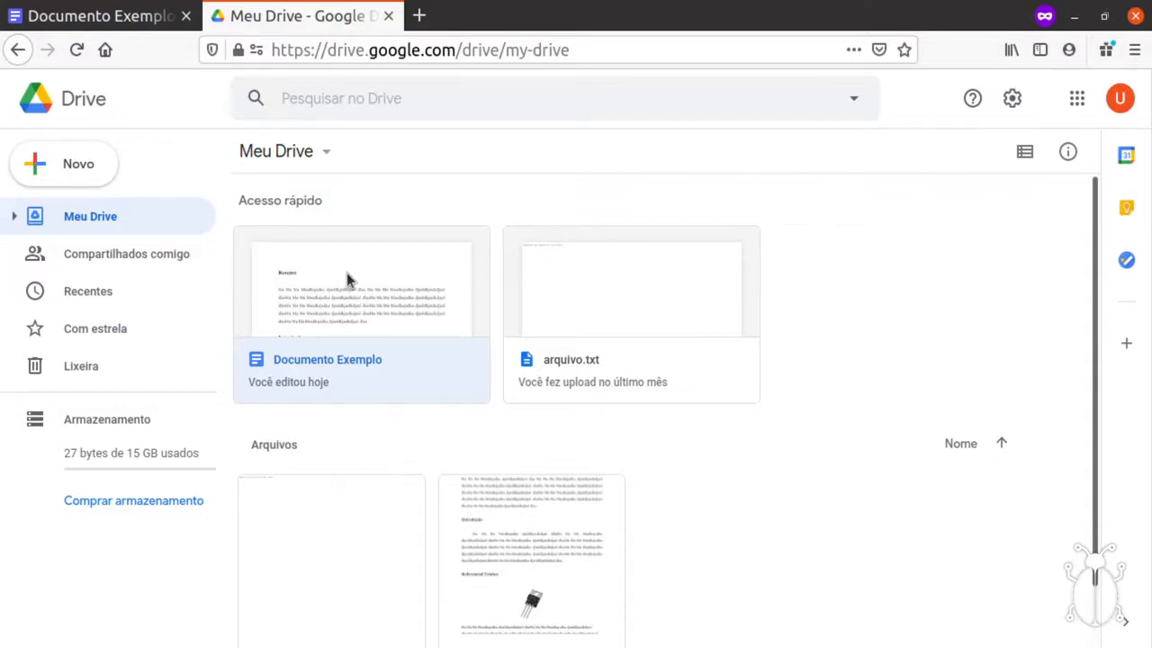
click(1025, 153)
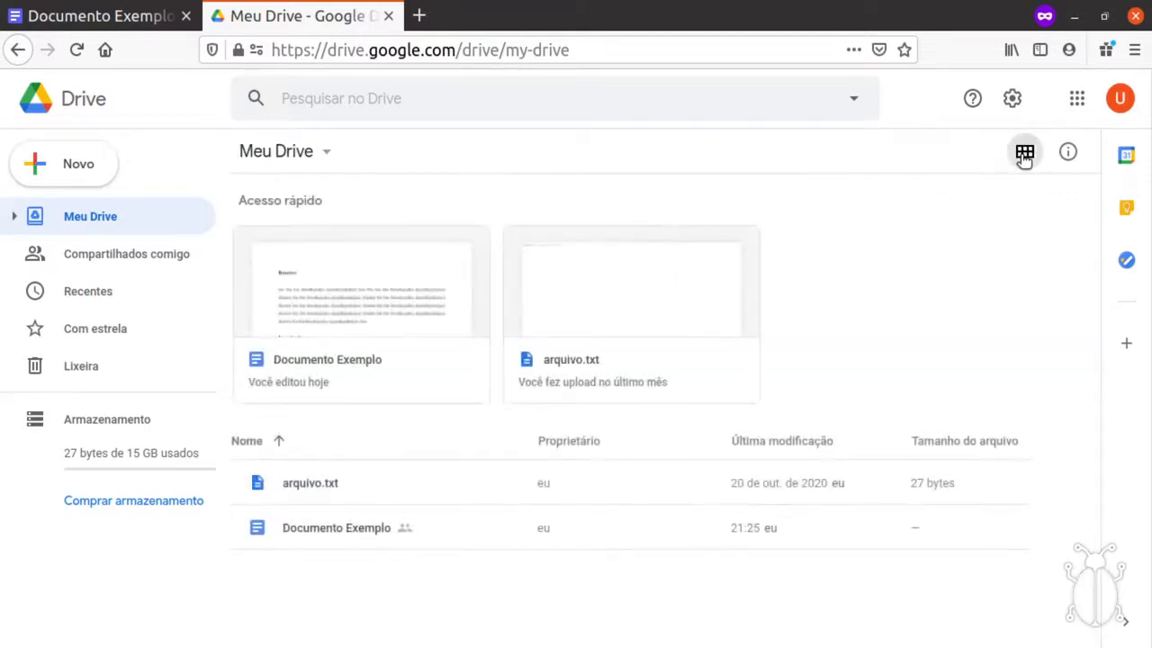
click(317, 492)
click(318, 526)
click(320, 481)
click(322, 524)
click(325, 485)
click(324, 531)
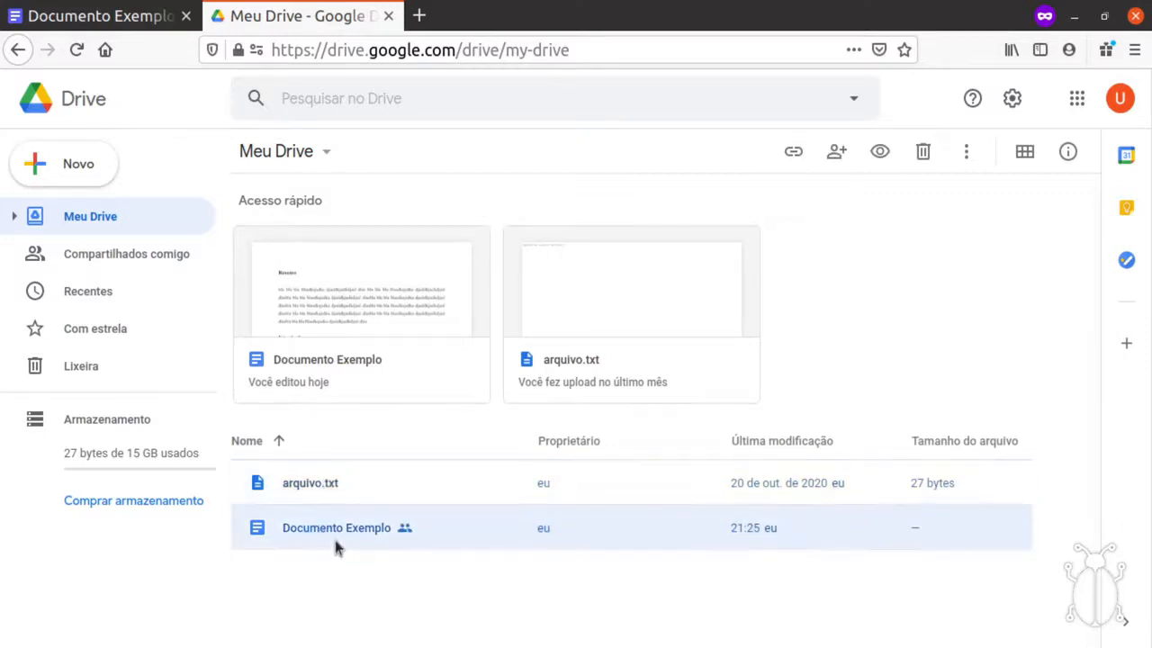